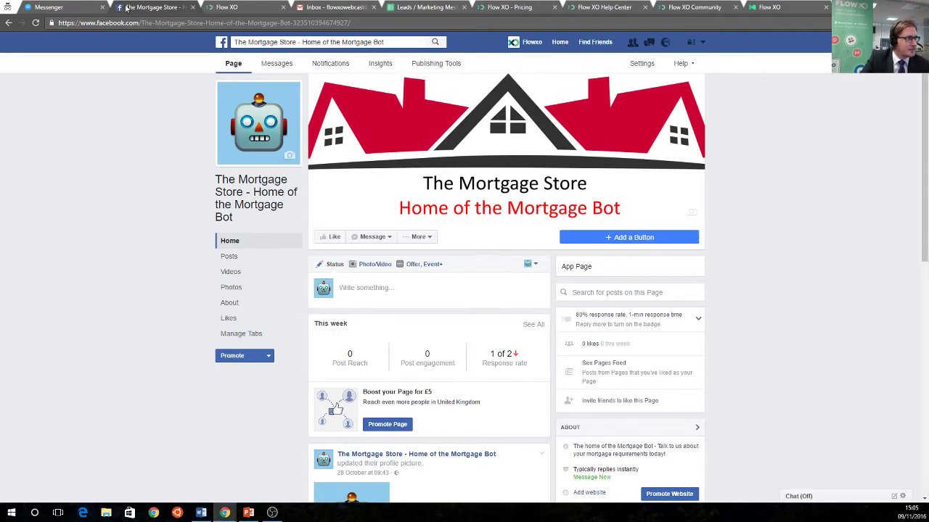
Go through The Mortgage Store bot's settings in Flow XO and launch a Messenger test chat
{"action": "left_click", "coordinate": [70, 6]}
{"action": "left_click", "coordinate": [234, 7]}
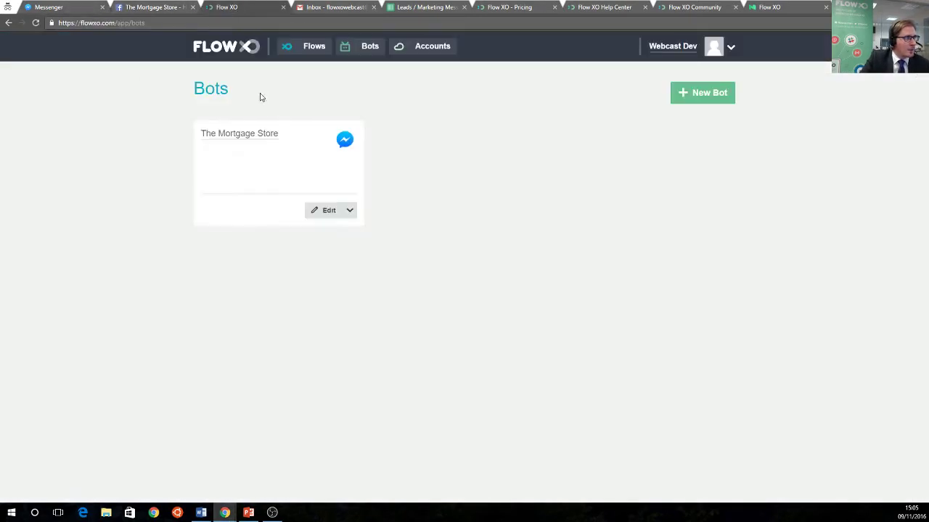
{"action": "left_click", "coordinate": [320, 215]}
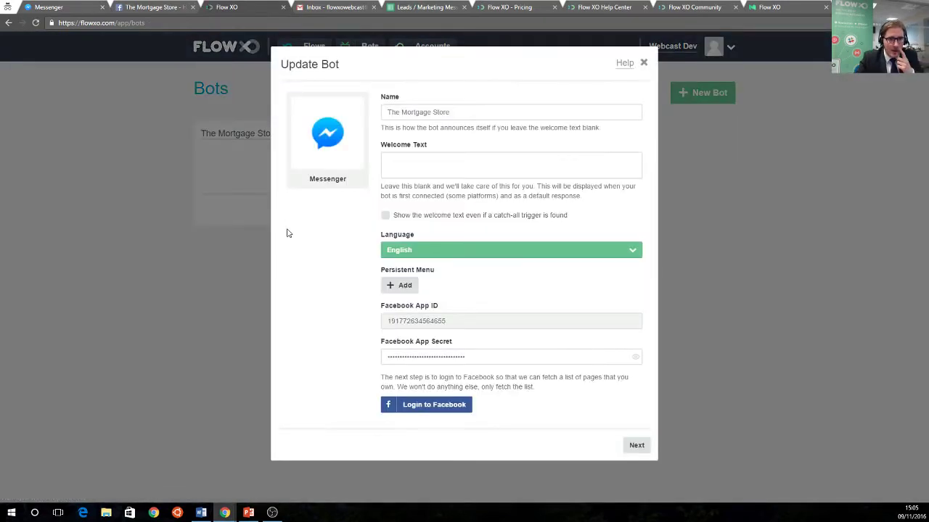
{"action": "left_click", "coordinate": [636, 445]}
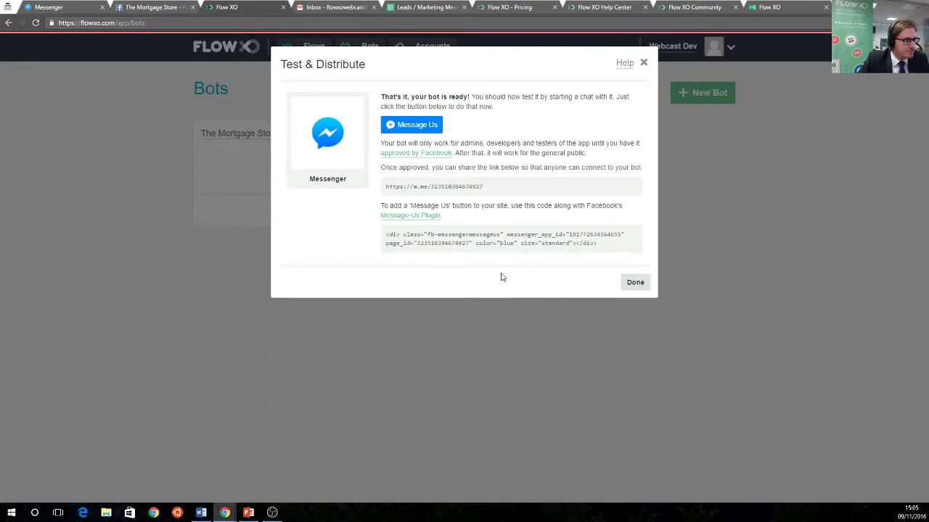
{"action": "left_click", "coordinate": [410, 240]}
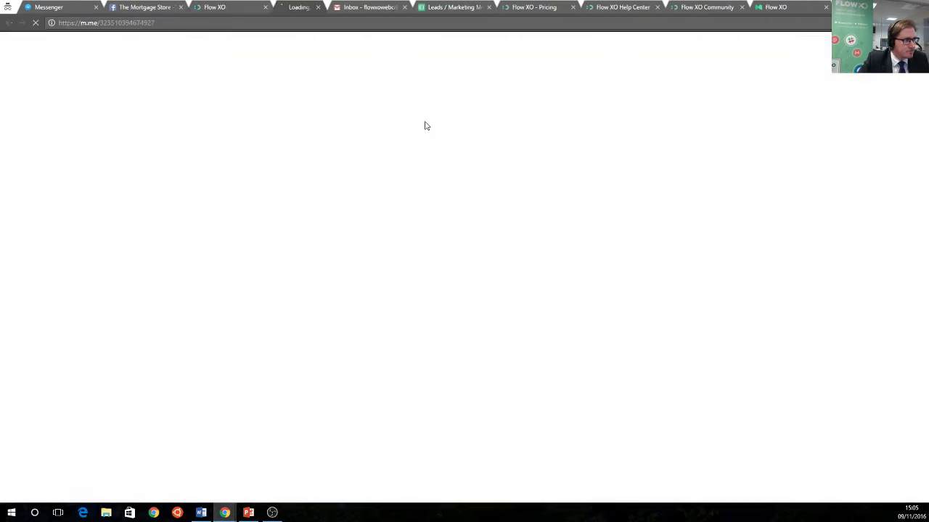
Close the old Messenger tab, start the bot conversation with Get Started, and send 'Hello'
{"action": "left_click", "coordinate": [93, 7]}
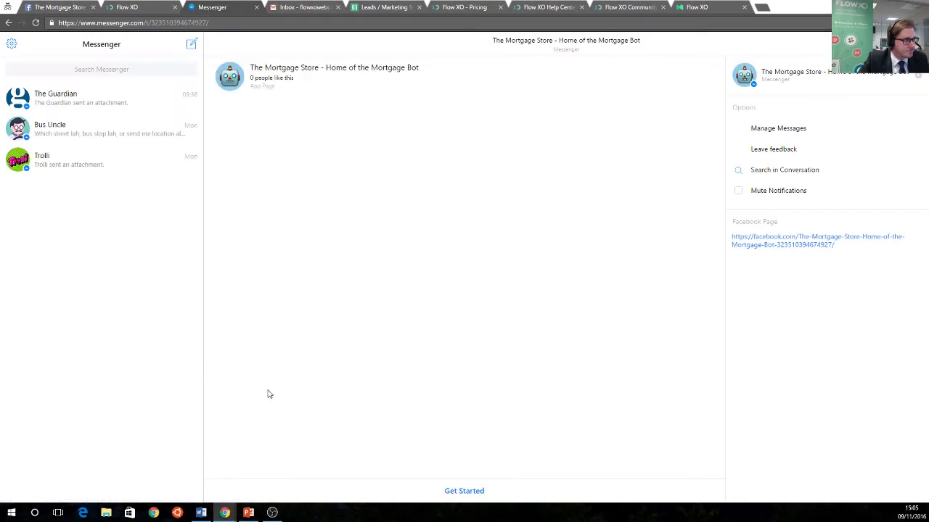
{"action": "left_click", "coordinate": [472, 491]}
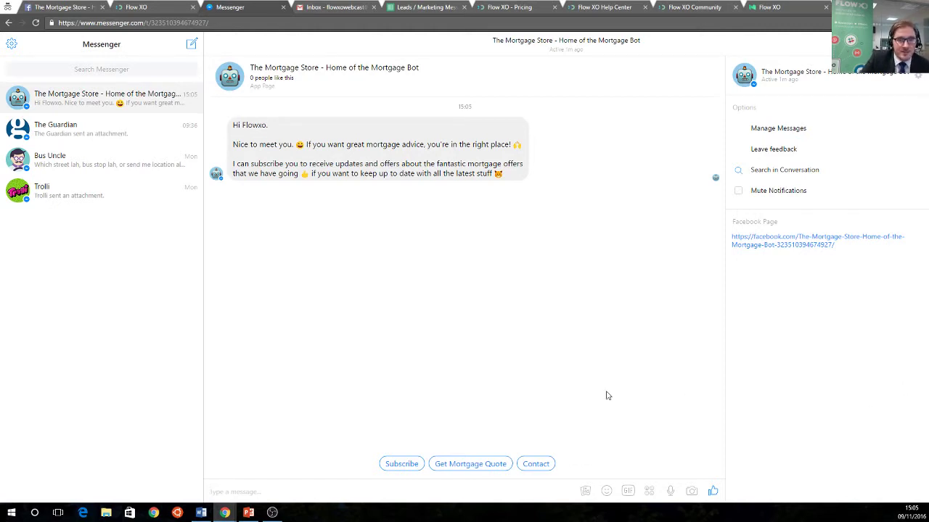
{"action": "key", "text": "alt+Tab"}
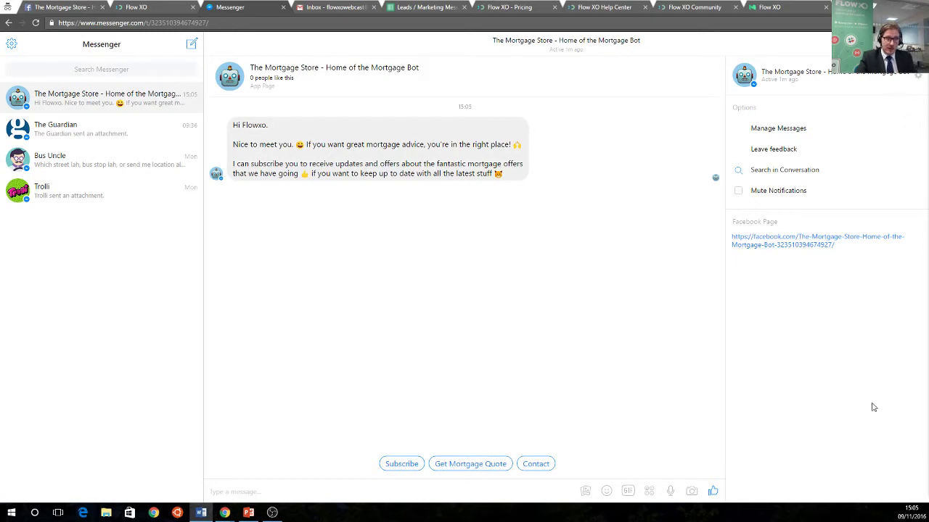
{"action": "left_click", "coordinate": [361, 490]}
{"action": "type", "text": "Hello"}
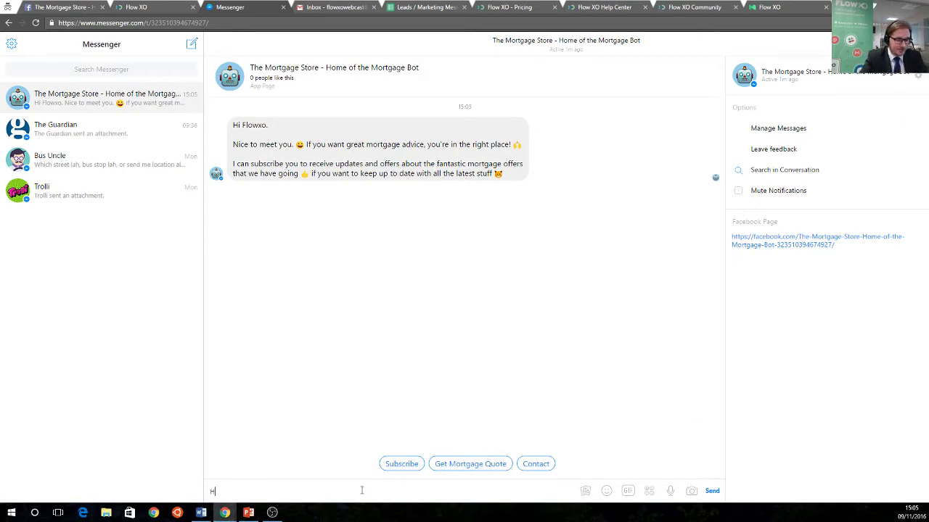
{"action": "key", "text": "Return"}
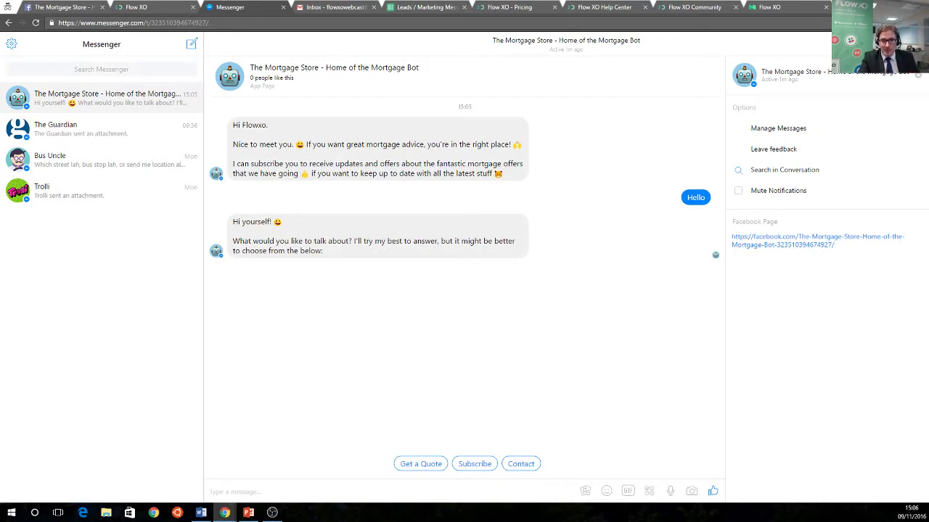
Send 'How are you?' and 'Great!' to the bot, then return to Flow XO
{"action": "key", "text": "alt+Tab"}
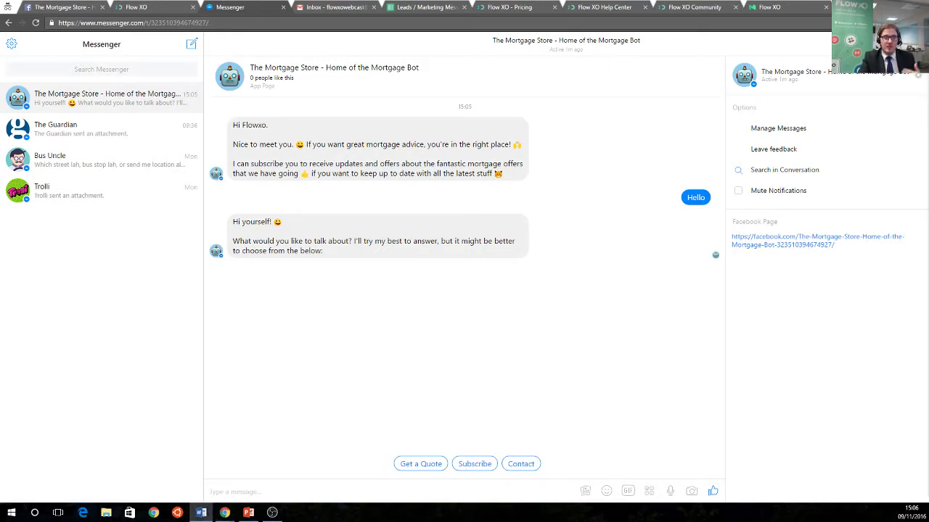
{"action": "left_click", "coordinate": [379, 491]}
{"action": "type", "text": "How "}
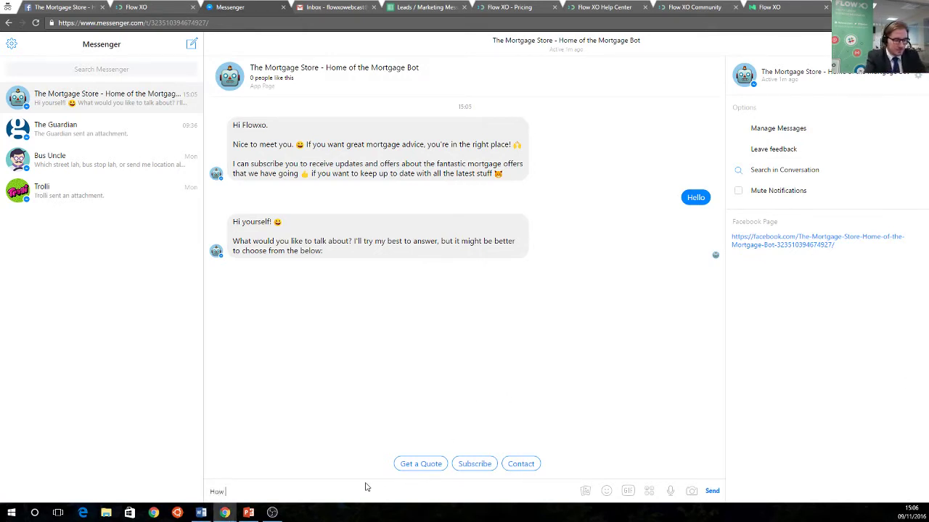
{"action": "type", "text": "are you?"}
{"action": "key", "text": "Return"}
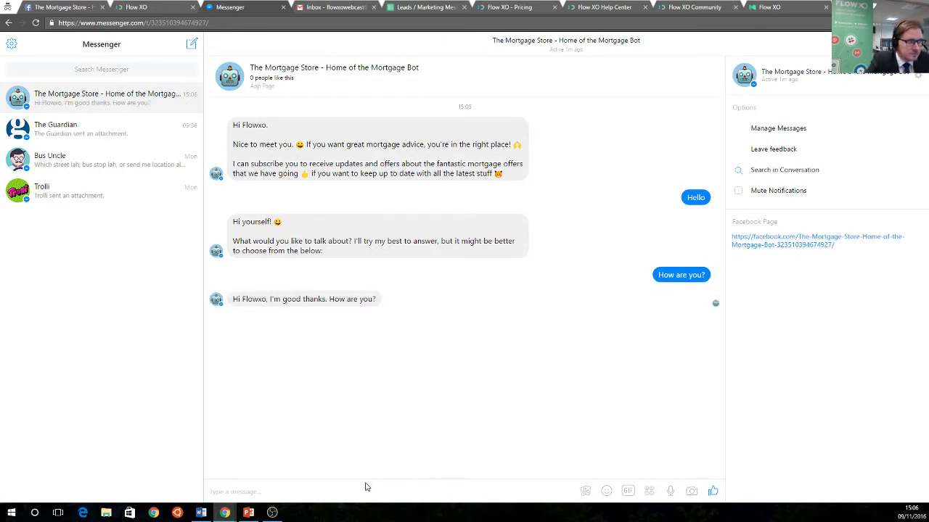
{"action": "type", "text": "Great!"}
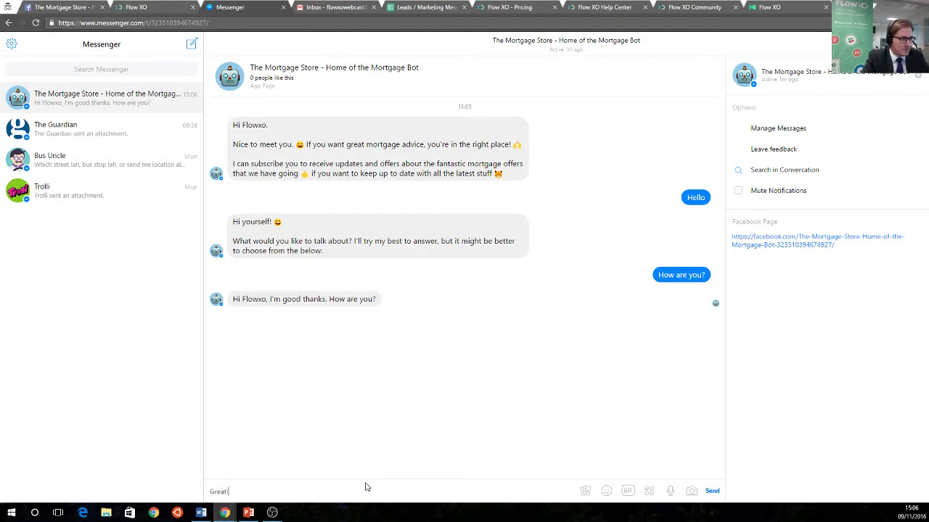
{"action": "key", "text": "Return"}
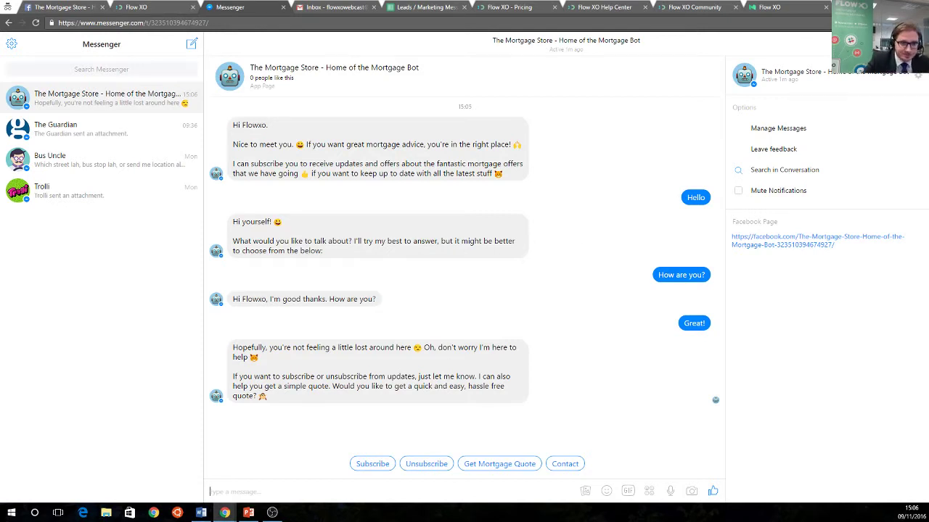
{"action": "left_click", "coordinate": [928, 312]}
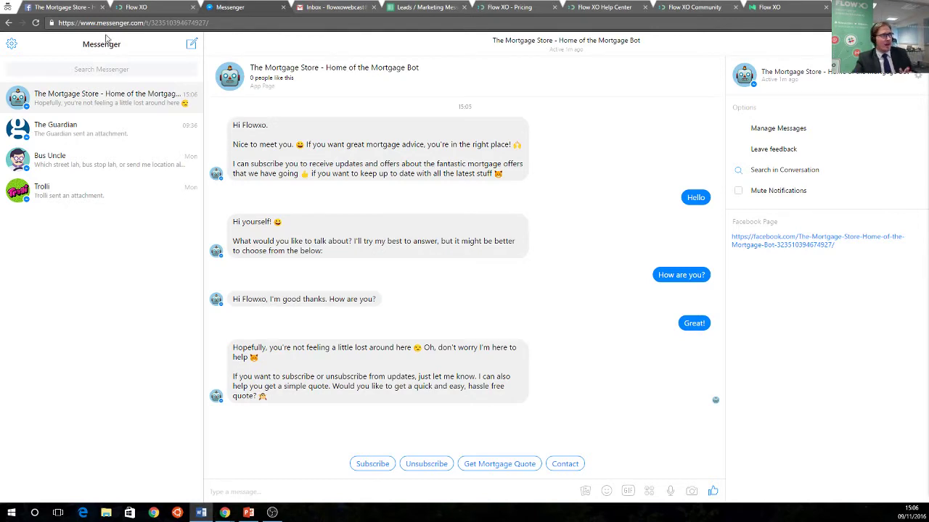
{"action": "left_click", "coordinate": [129, 12]}
Close the test dialog, go to Flows, and check the Messenger, Gmail and Leads / Marketing Messages tabs
{"action": "left_click", "coordinate": [635, 285]}
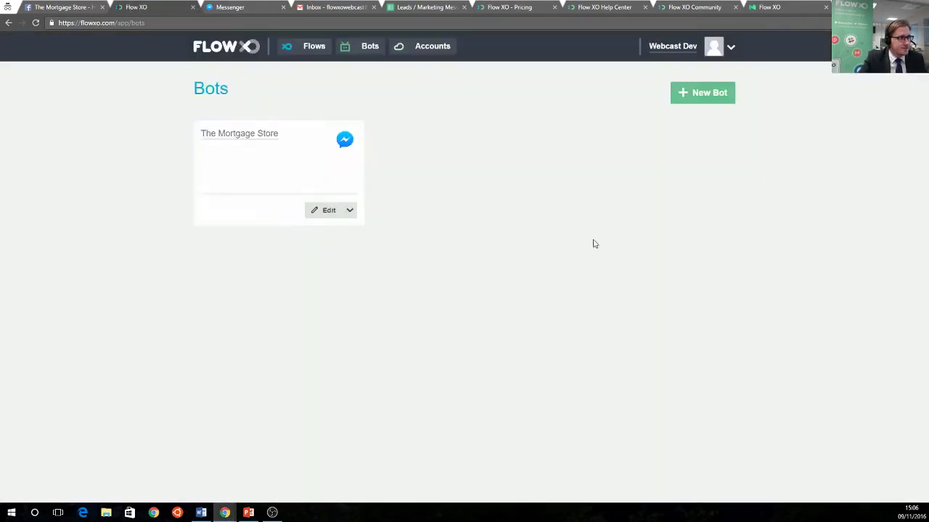
{"action": "left_click", "coordinate": [290, 51]}
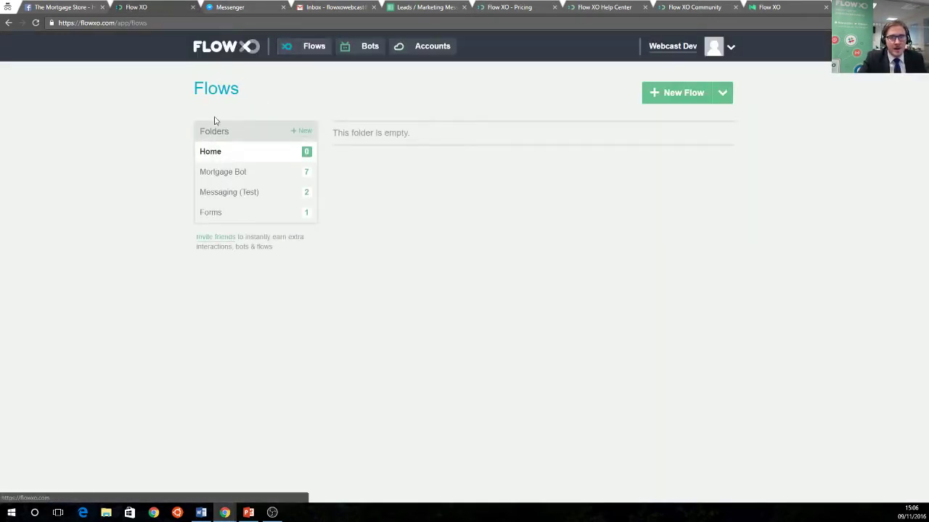
{"action": "left_click", "coordinate": [230, 8]}
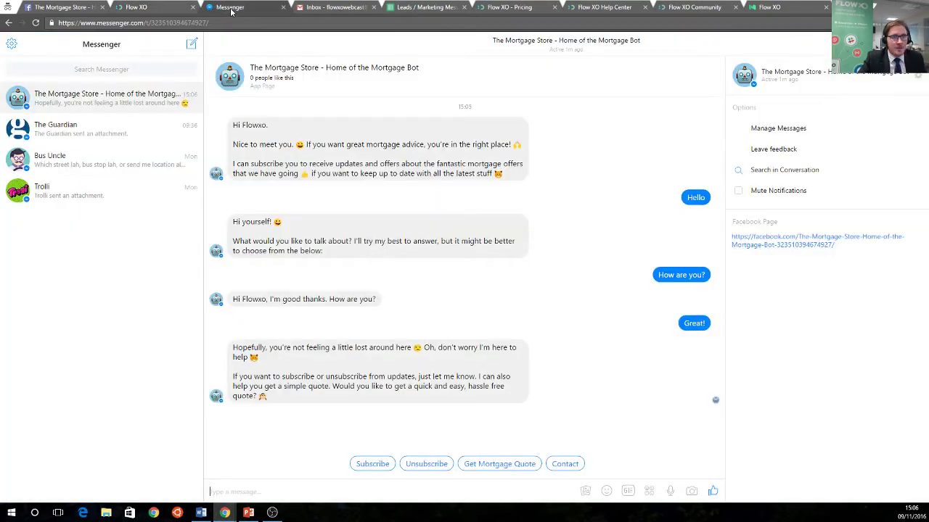
{"action": "left_click", "coordinate": [308, 8]}
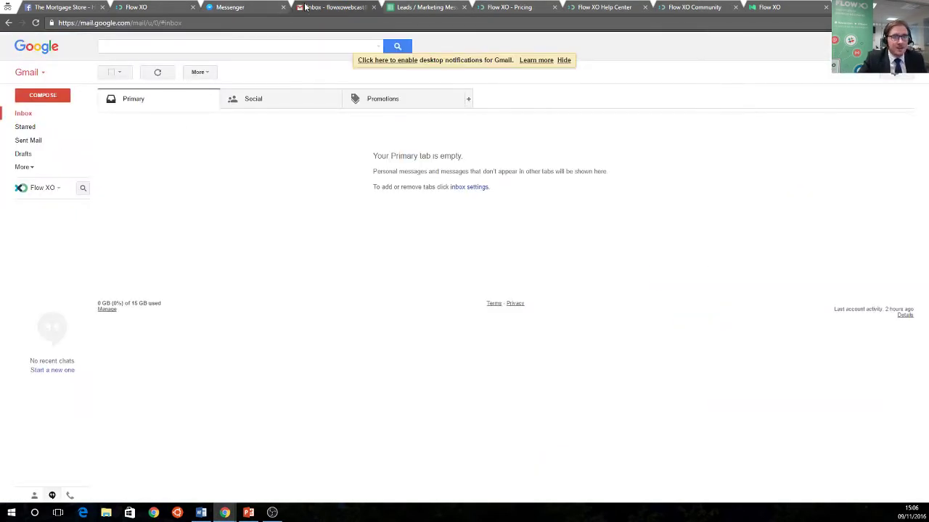
{"action": "left_click", "coordinate": [405, 9]}
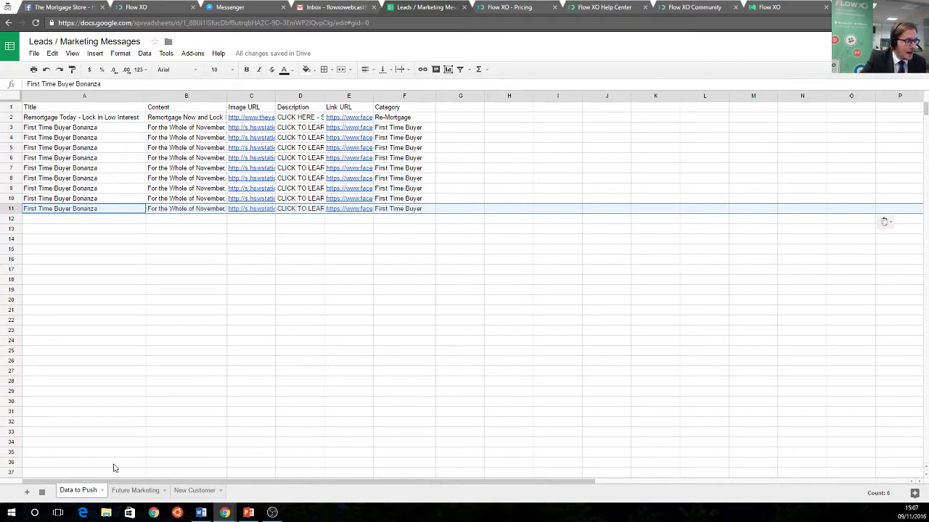
View the Future Marketing and New Customer sheets, then switch back to Flow XO's Flows page
{"action": "left_click", "coordinate": [135, 491]}
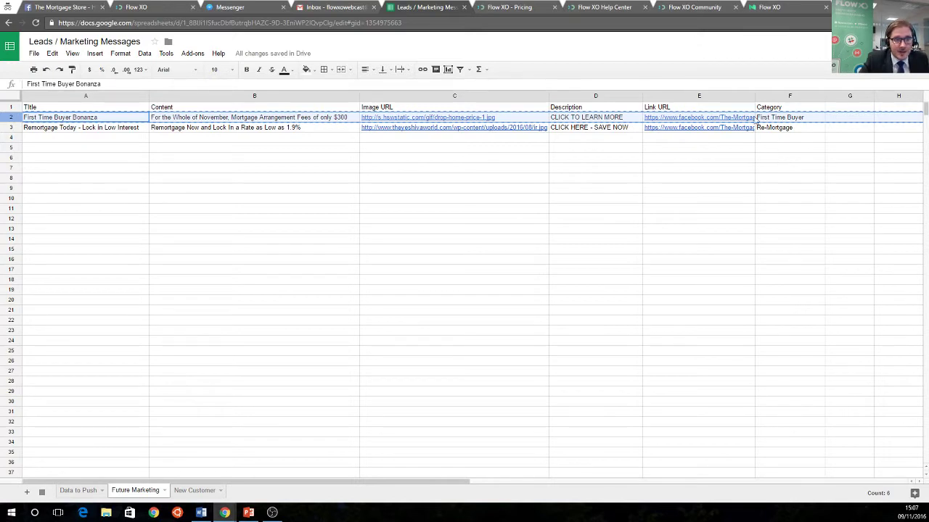
{"action": "mouse_move", "coordinate": [737, 125]}
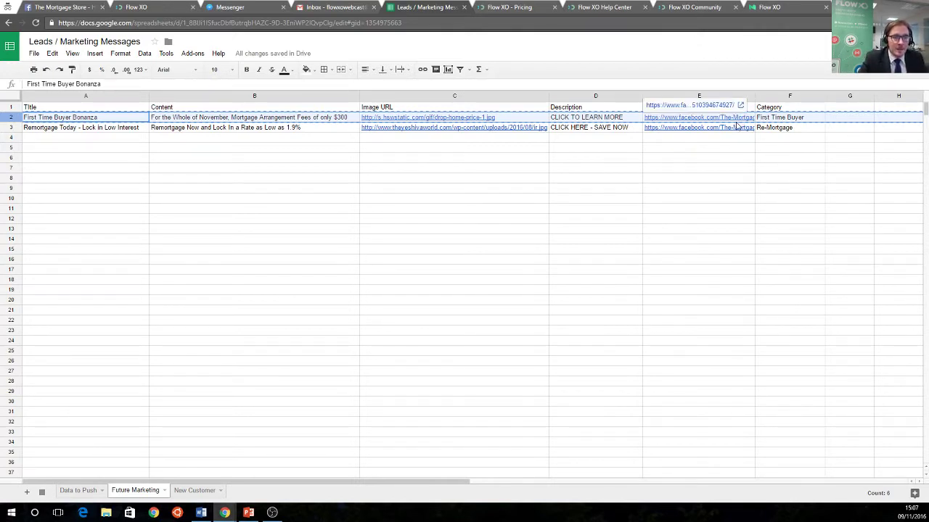
{"action": "left_click", "coordinate": [197, 489]}
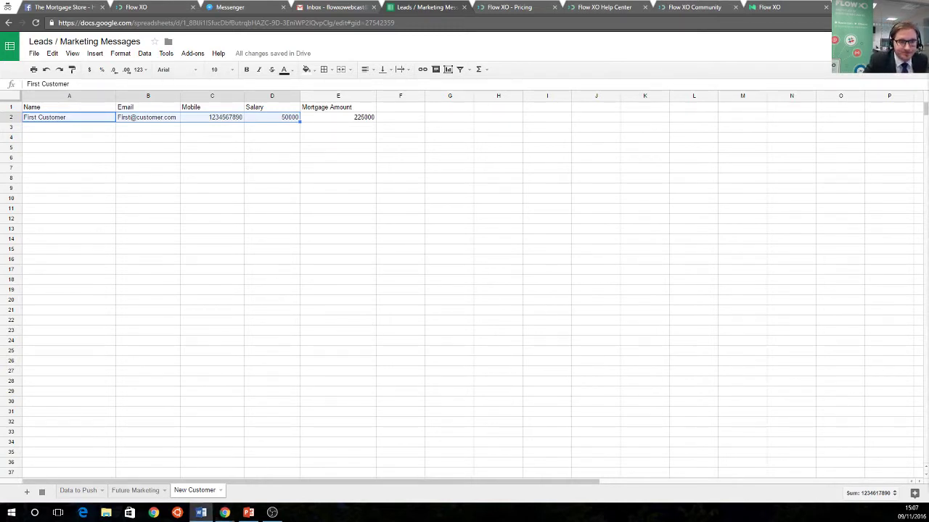
{"action": "left_click", "coordinate": [160, 9]}
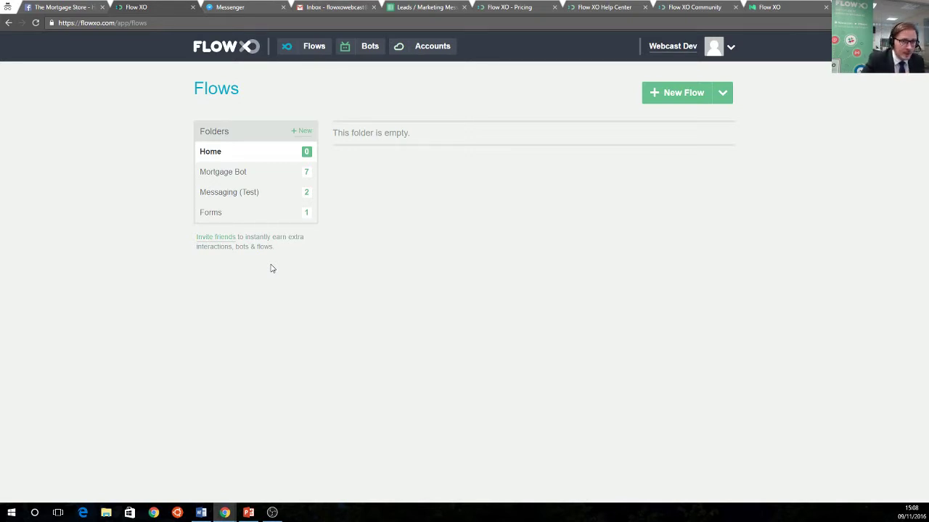
Open the '1 - Receive a Push' flow inside the Mortgage Bot folder
{"action": "mouse_move", "coordinate": [303, 223]}
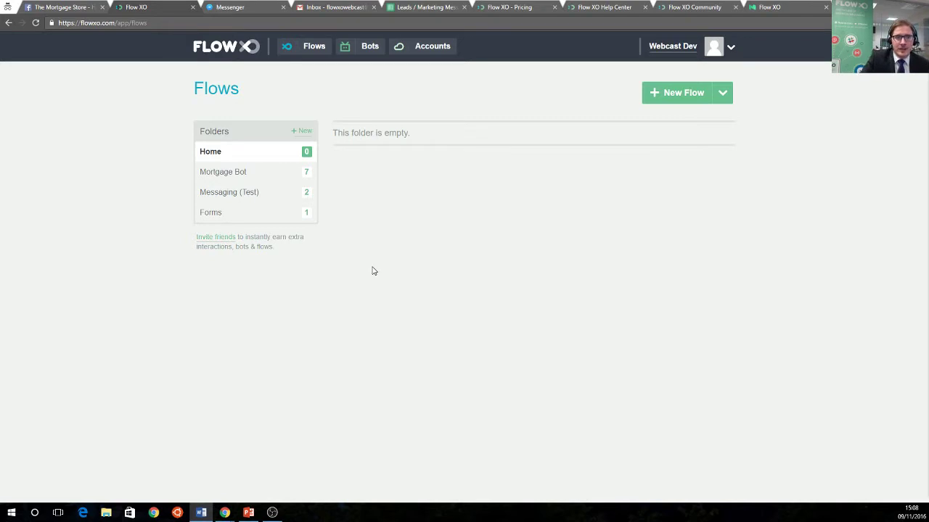
{"action": "left_click", "coordinate": [241, 177]}
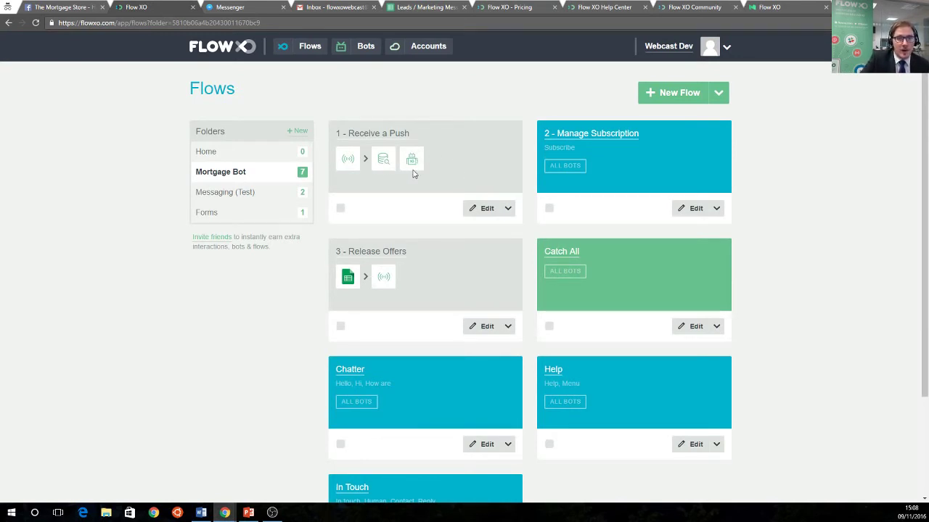
{"action": "left_click", "coordinate": [401, 134]}
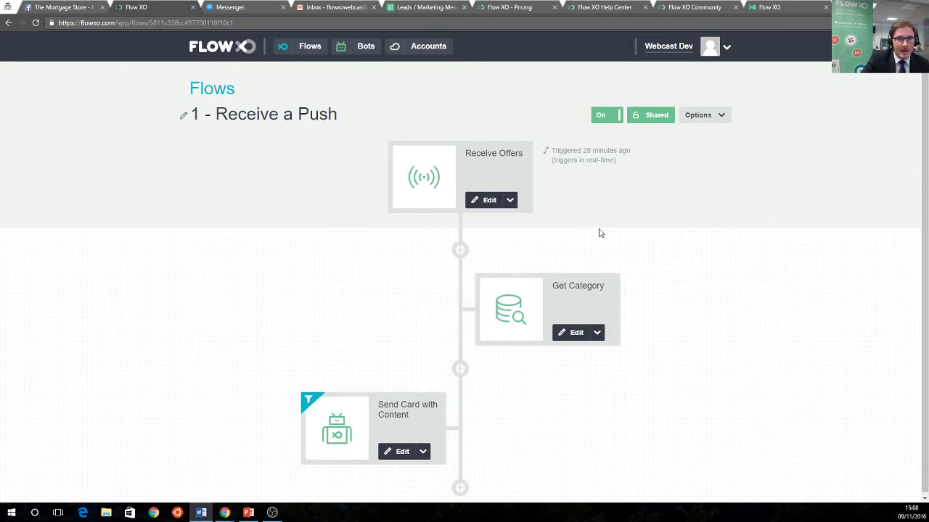
Re-save the Receive Offers trigger with no filter changes
{"action": "left_click", "coordinate": [473, 200]}
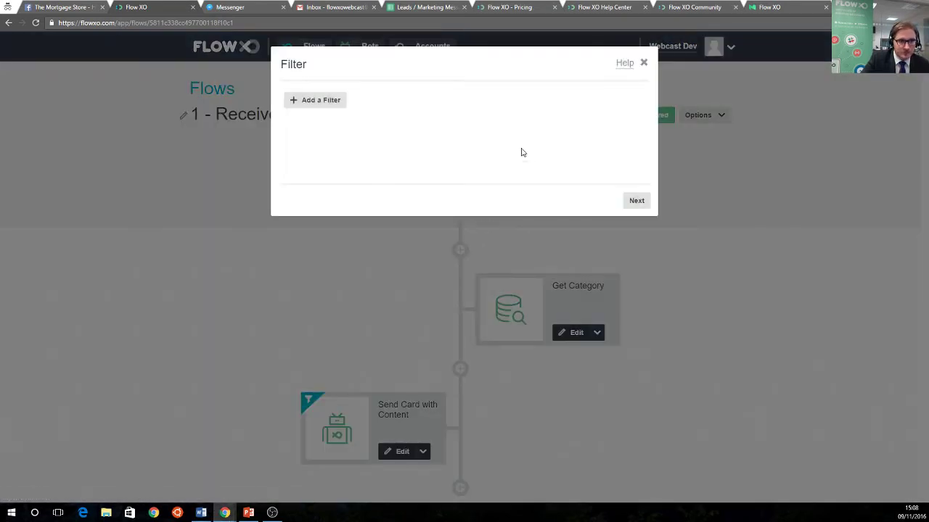
{"action": "left_click", "coordinate": [629, 202]}
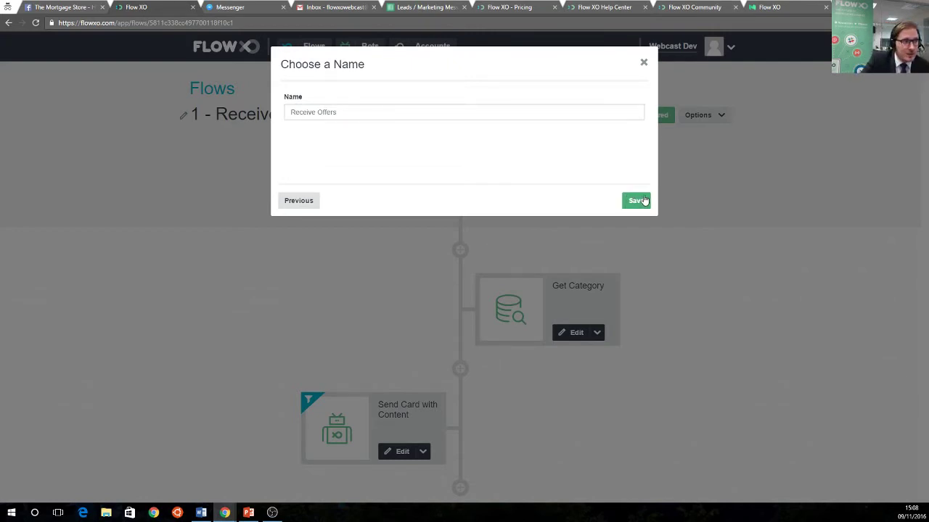
{"action": "left_click", "coordinate": [642, 201]}
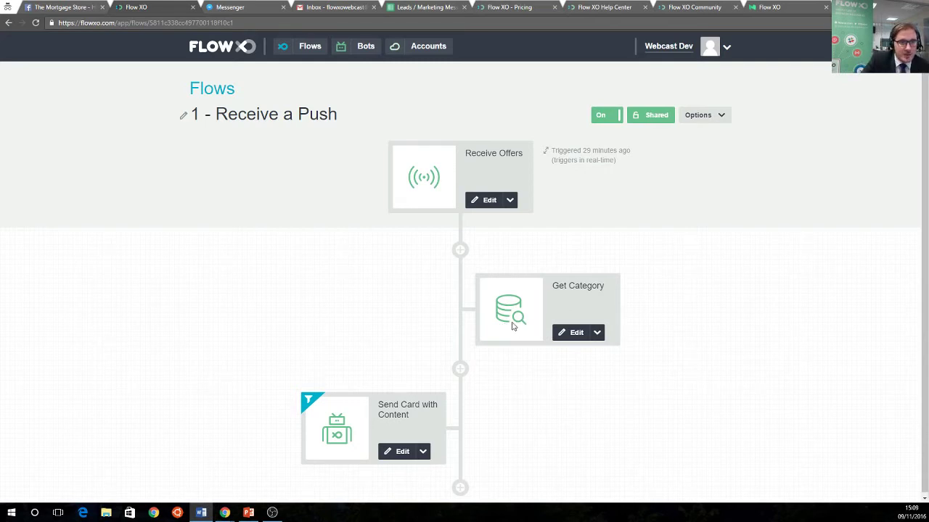
Re-save Get Category, fetching the Receive Offers metadata Category attribute, without adding a filter
{"action": "scroll", "coordinate": [516, 328], "scroll_direction": "down", "scroll_amount": 1}
{"action": "left_click", "coordinate": [563, 331]}
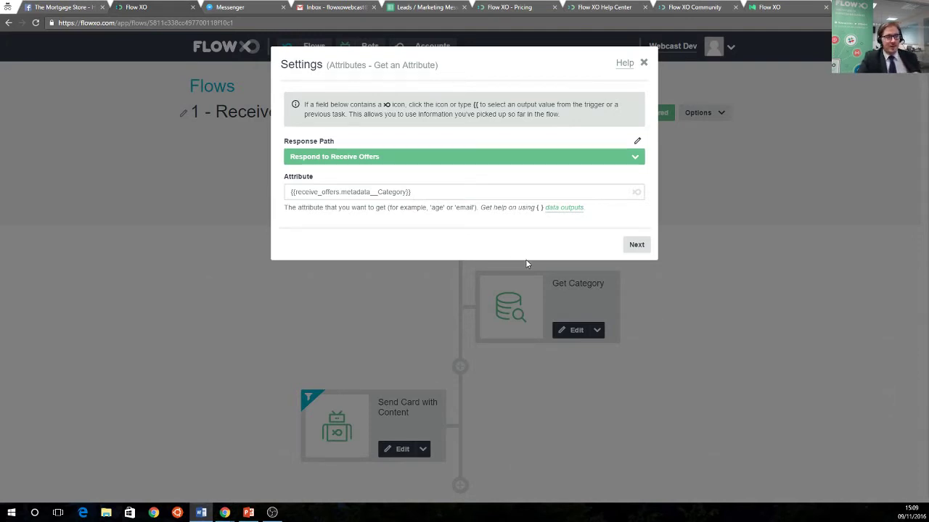
{"action": "left_click", "coordinate": [636, 245]}
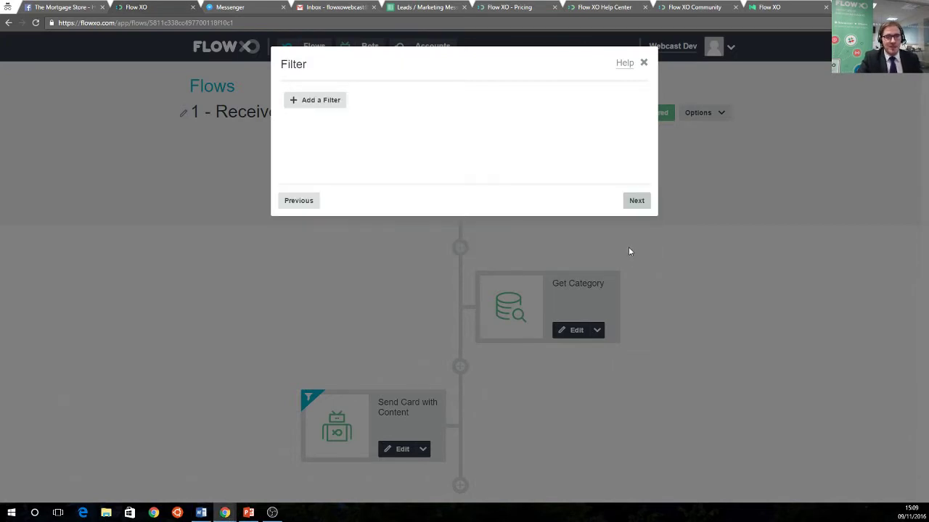
{"action": "left_click", "coordinate": [634, 204]}
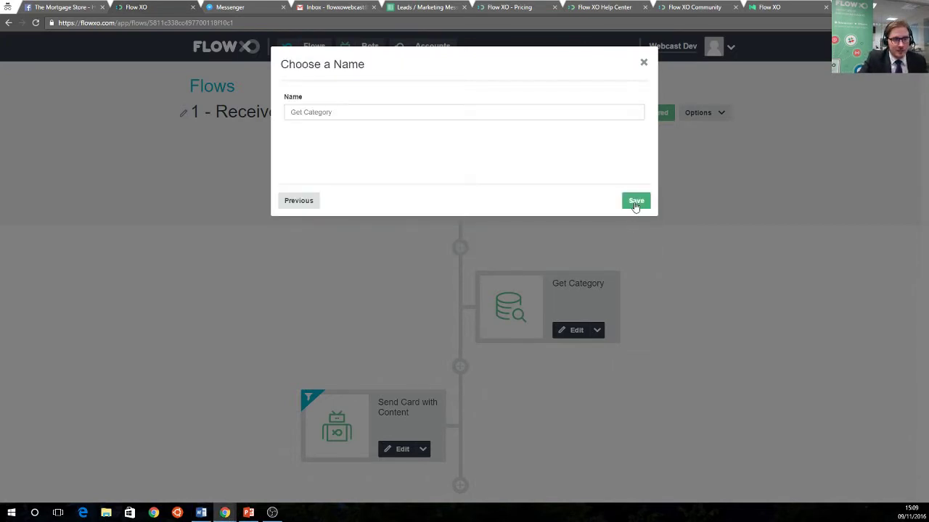
{"action": "left_click", "coordinate": [638, 202]}
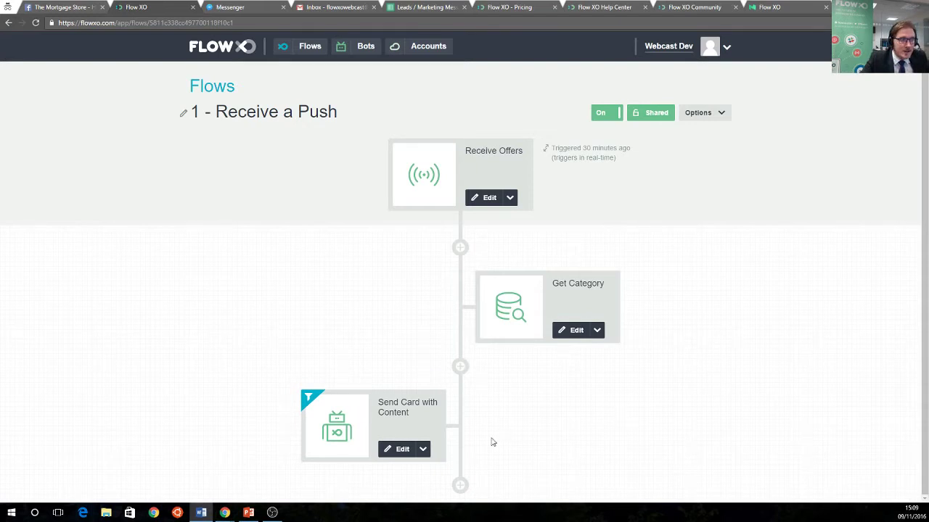
Inspect the output values available for the Send Card with Content title, closing without changes
{"action": "left_click", "coordinate": [404, 449]}
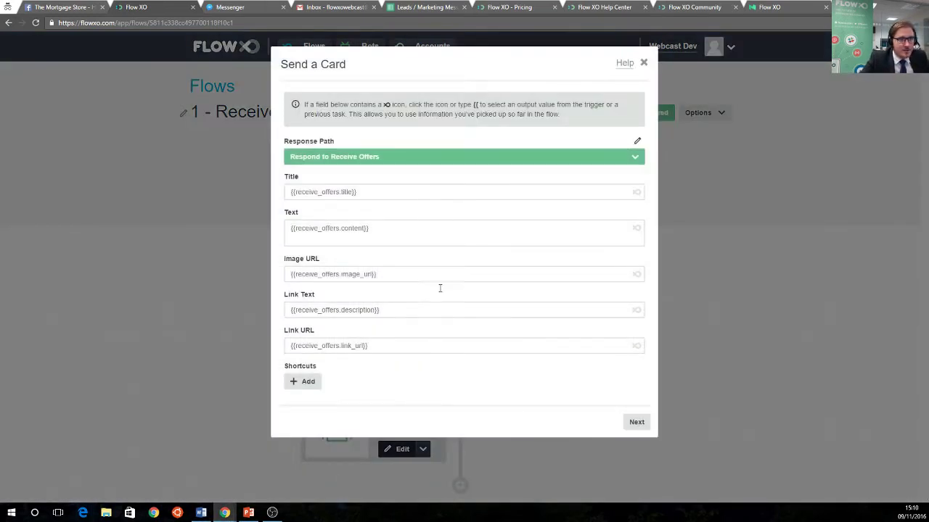
{"action": "left_click", "coordinate": [633, 193]}
{"action": "scroll", "coordinate": [396, 269], "scroll_direction": "down", "scroll_amount": 4}
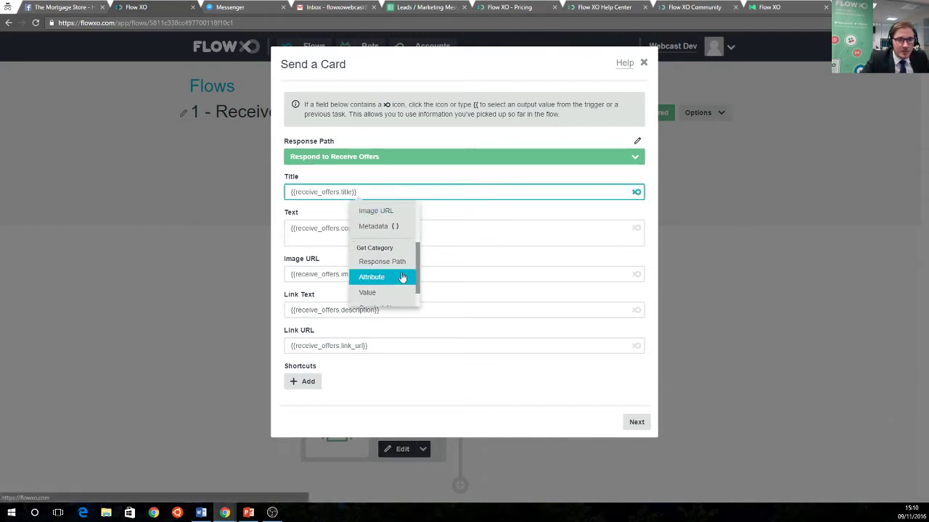
{"action": "scroll", "coordinate": [402, 278], "scroll_direction": "up", "scroll_amount": 1}
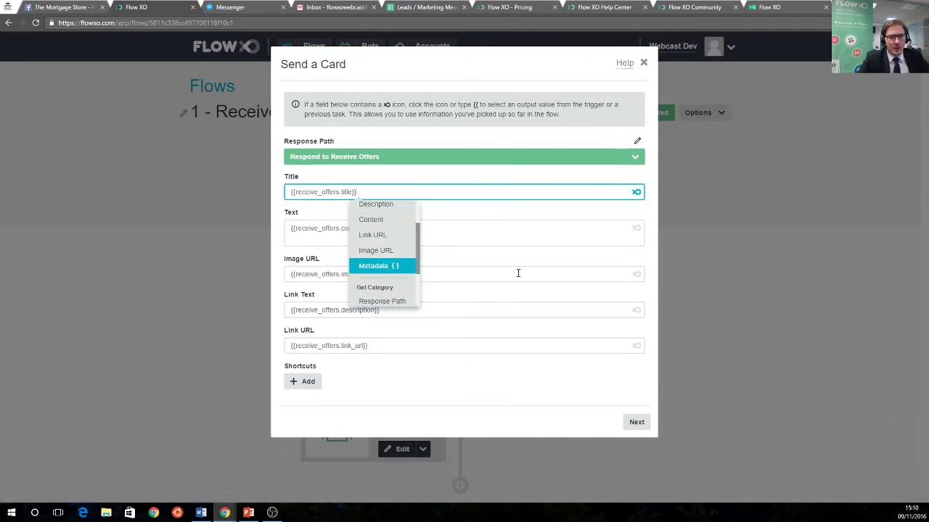
{"action": "left_click", "coordinate": [643, 62]}
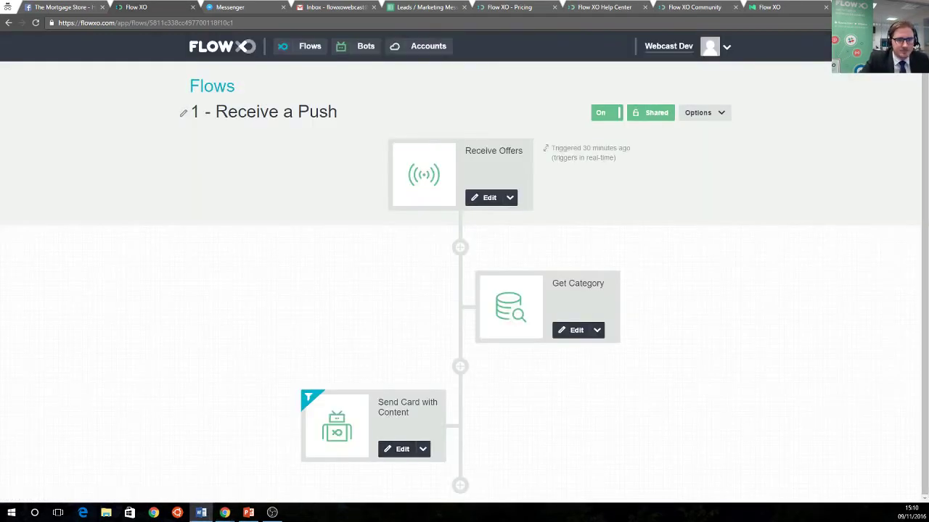
Re-save the Send Card with Content step and return to the Flows list
{"action": "left_click", "coordinate": [402, 449]}
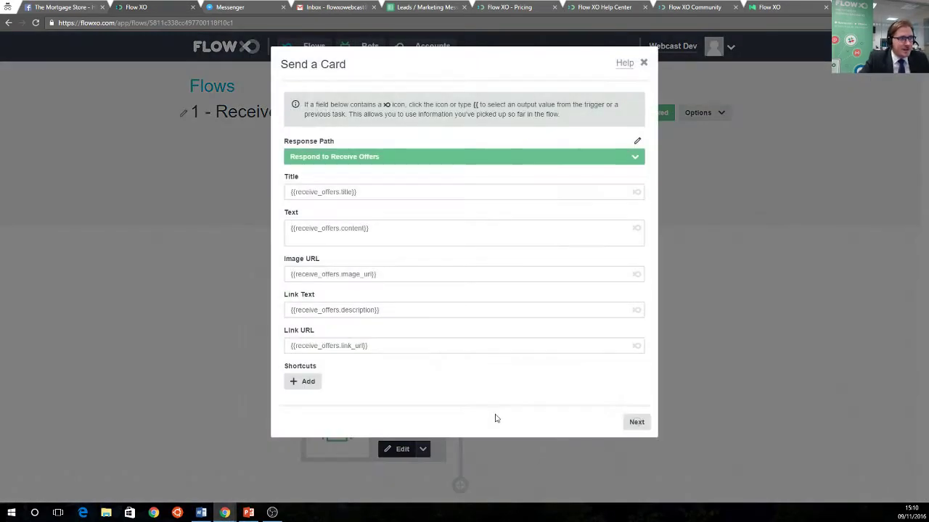
{"action": "left_click", "coordinate": [636, 422]}
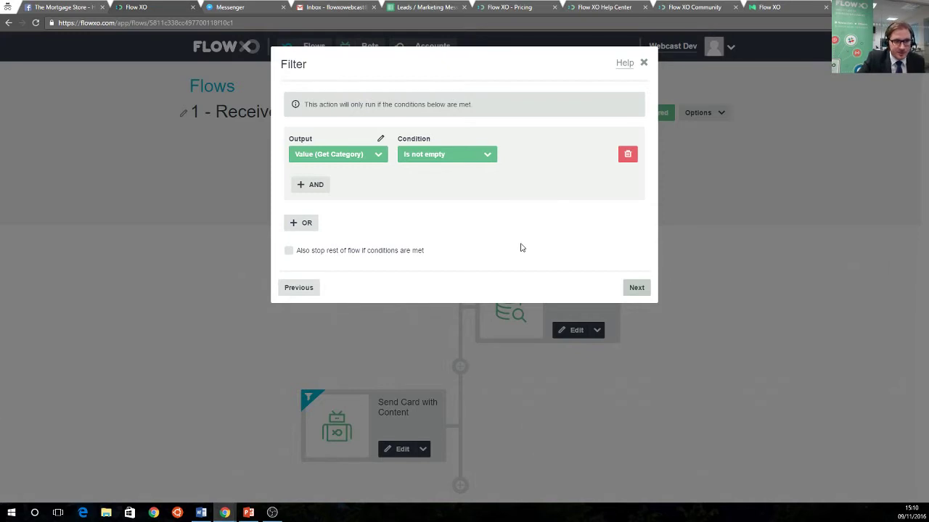
{"action": "left_click", "coordinate": [635, 288]}
{"action": "left_click", "coordinate": [635, 202]}
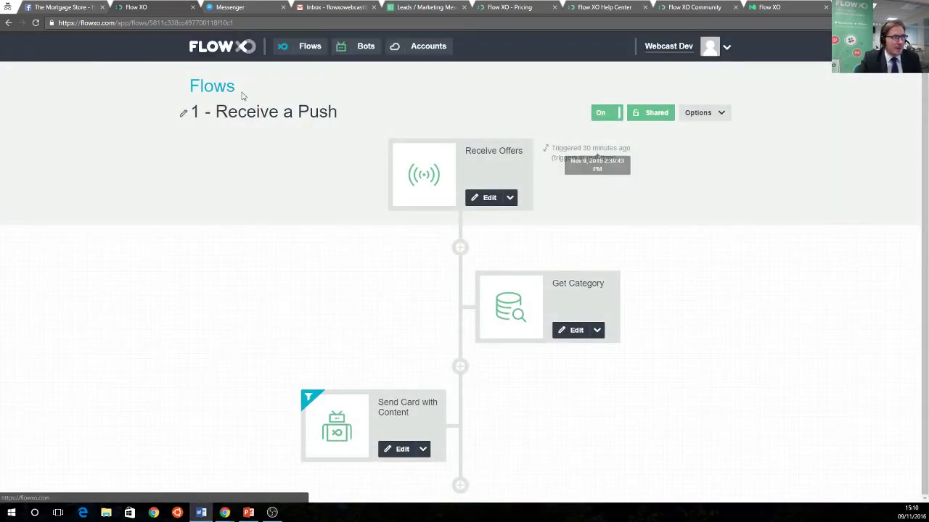
{"action": "left_click", "coordinate": [212, 87]}
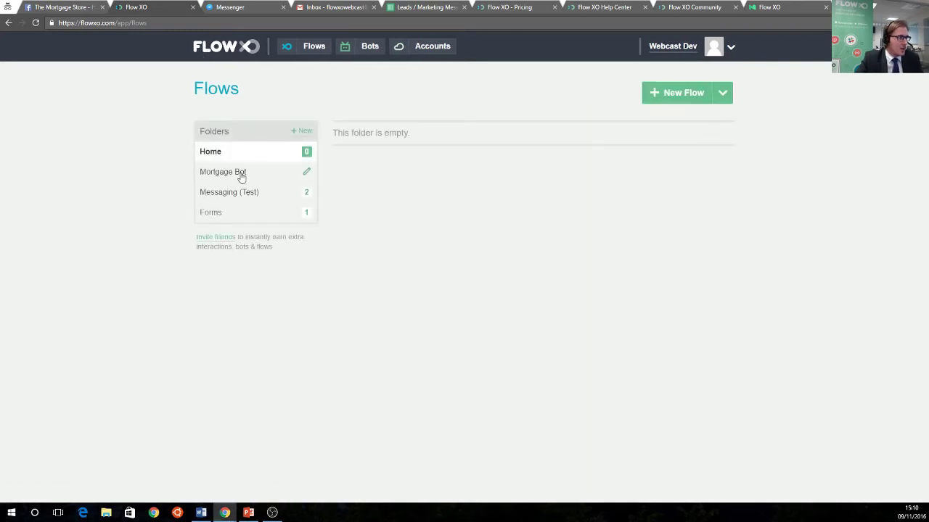
Open '2 - Manage Subscription' from Mortgage Bot and re-save its Subscribe or Unsubscribe trigger
{"action": "left_click", "coordinate": [241, 176]}
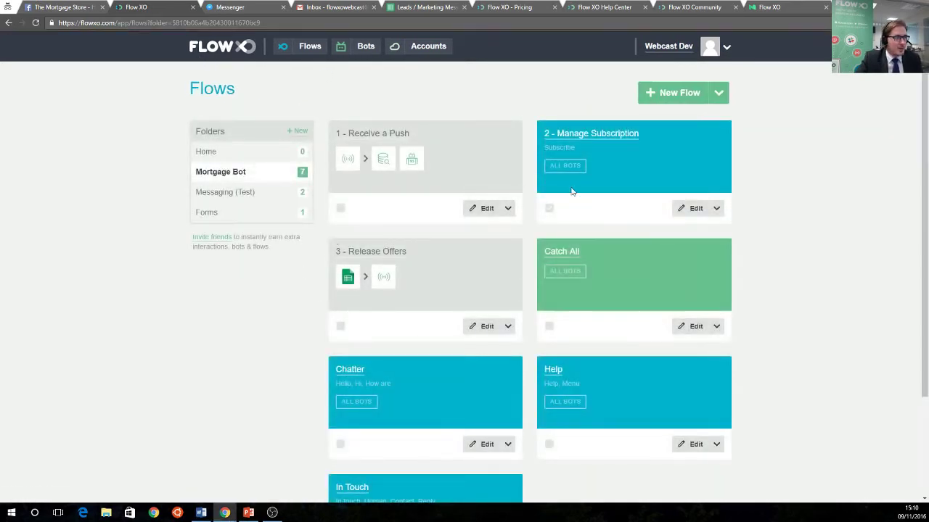
{"action": "left_click", "coordinate": [591, 134]}
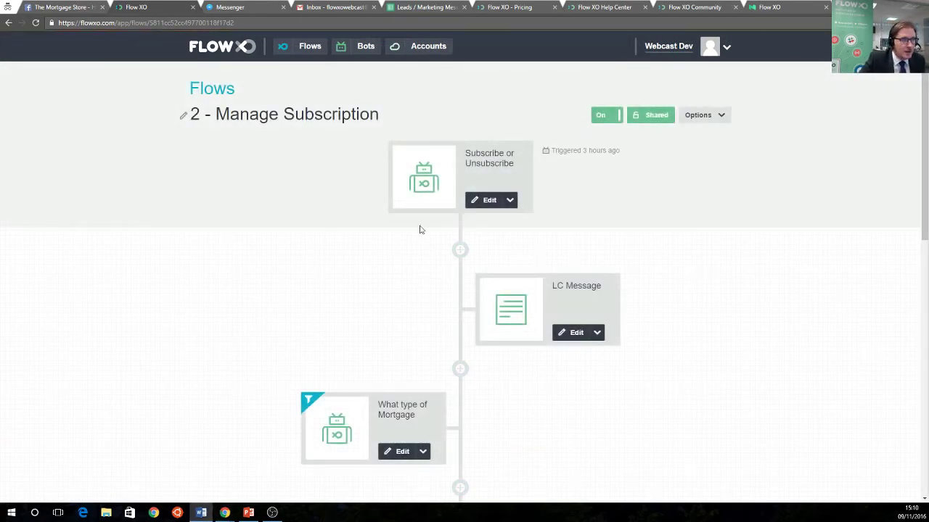
{"action": "left_click", "coordinate": [481, 201]}
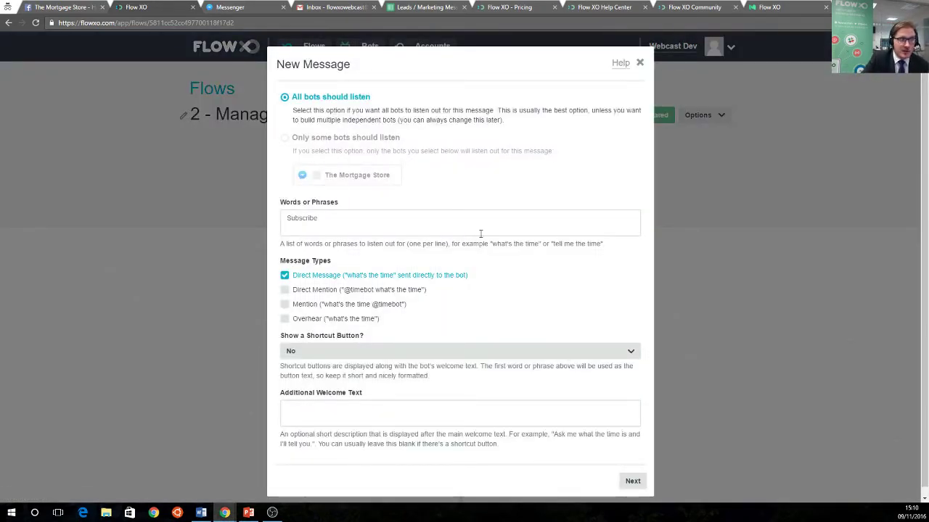
{"action": "scroll", "coordinate": [500, 277], "scroll_direction": "down", "scroll_amount": 1}
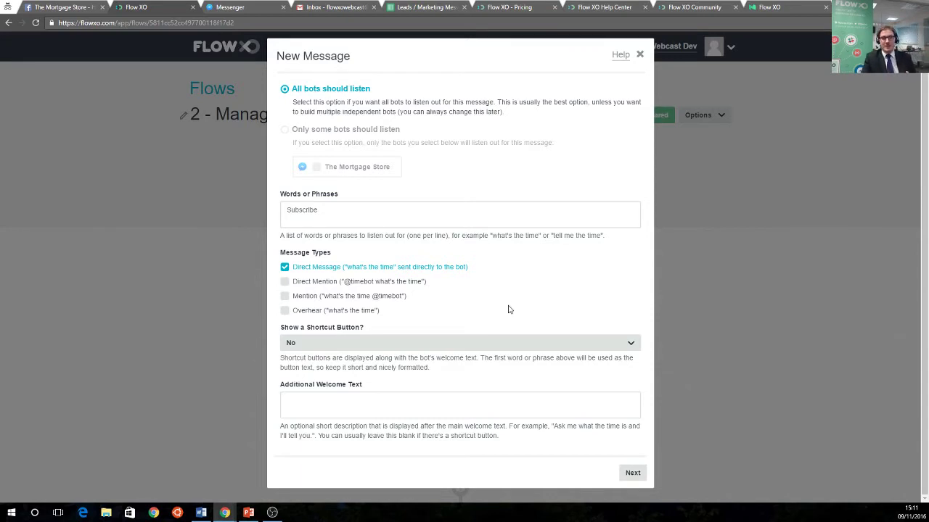
{"action": "left_click", "coordinate": [630, 471]}
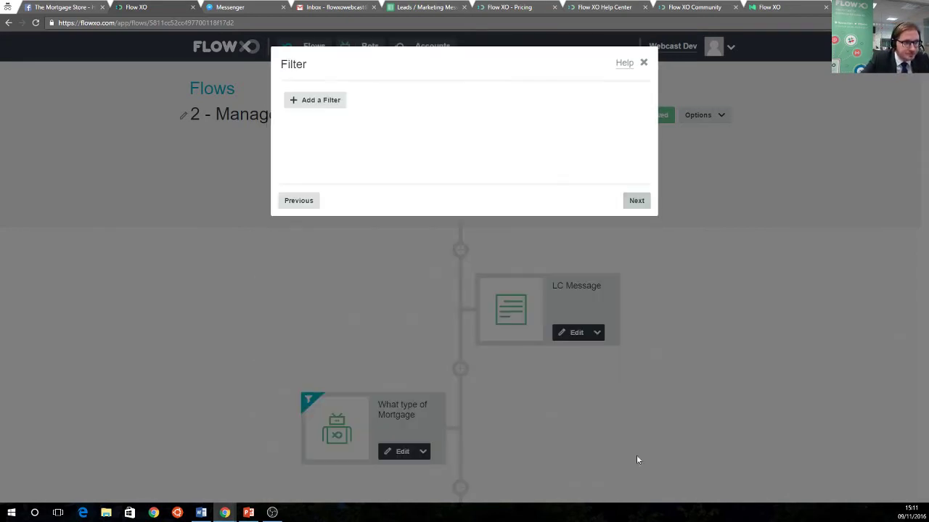
{"action": "left_click", "coordinate": [648, 207]}
{"action": "left_click", "coordinate": [647, 207]}
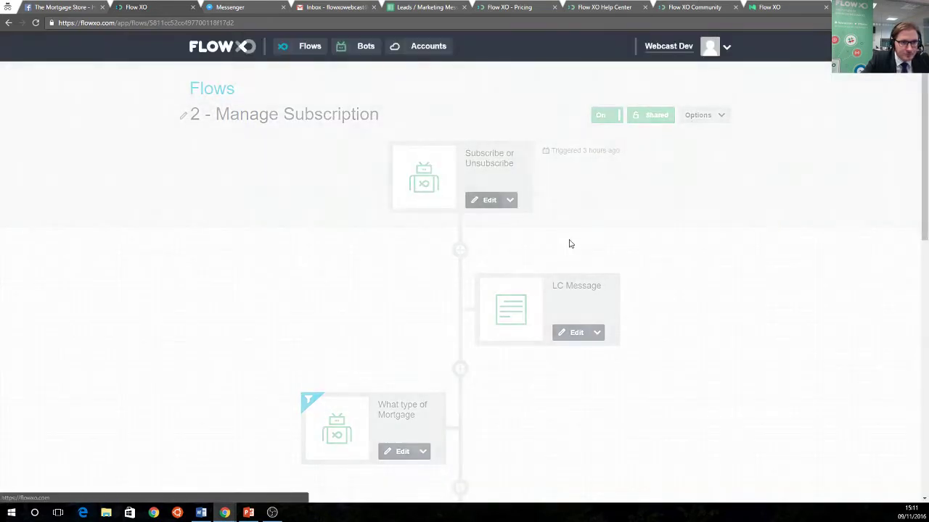
{"action": "scroll", "coordinate": [618, 289], "scroll_direction": "down", "scroll_amount": 1}
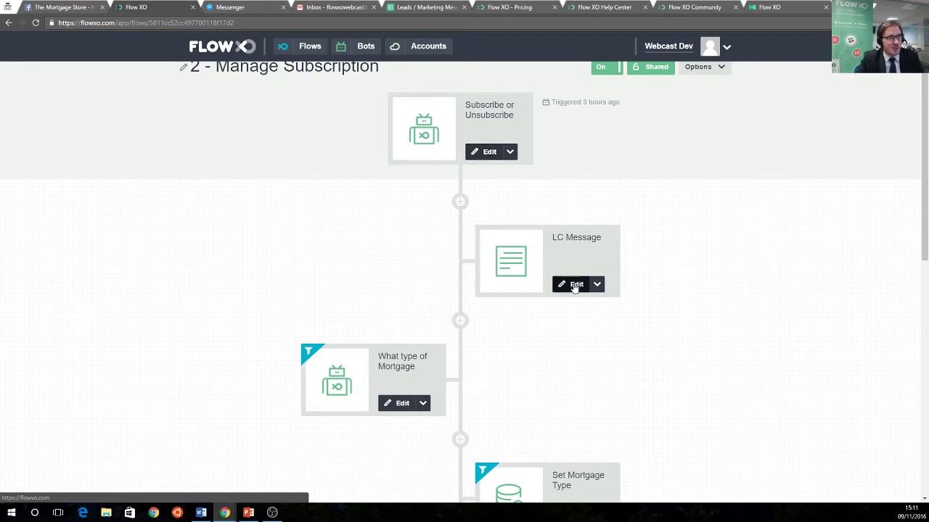
Re-save the LC Message lowercase step without changes
{"action": "left_click", "coordinate": [575, 285]}
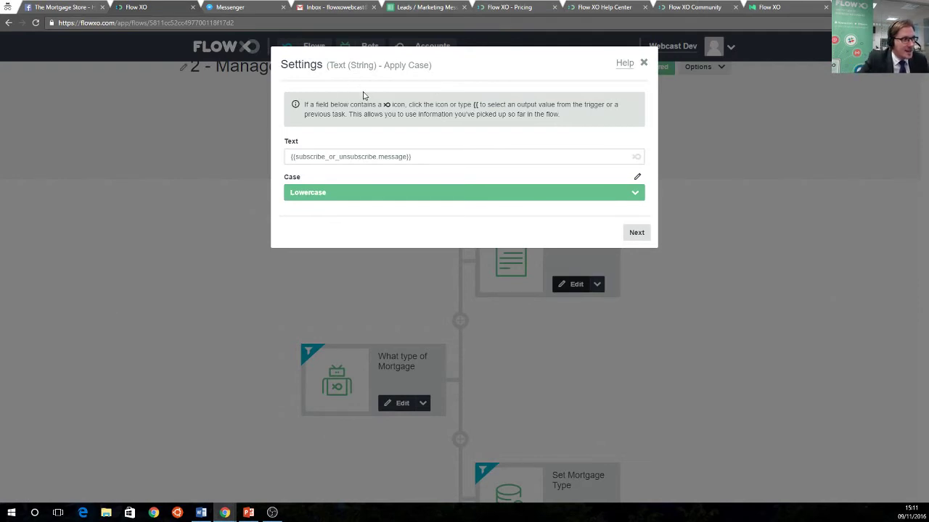
{"action": "left_click", "coordinate": [637, 236]}
{"action": "left_click", "coordinate": [636, 201]}
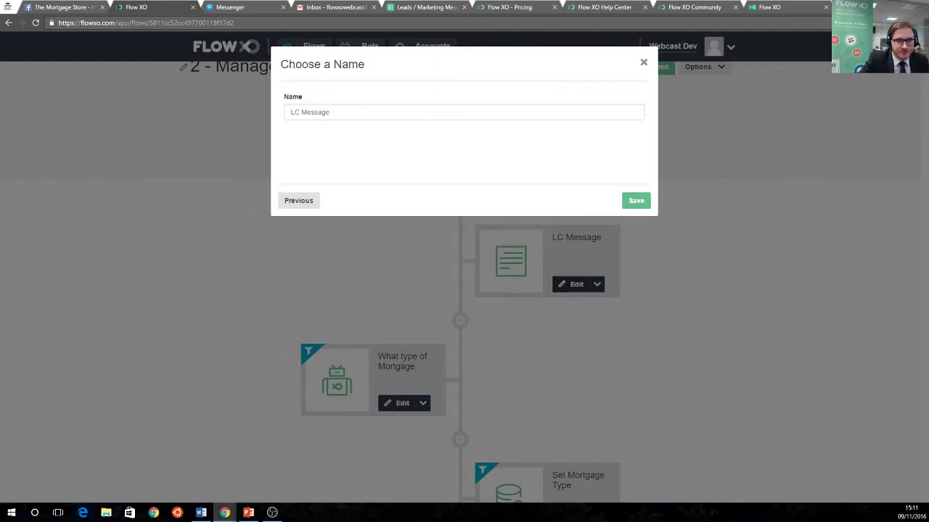
{"action": "left_click", "coordinate": [636, 201]}
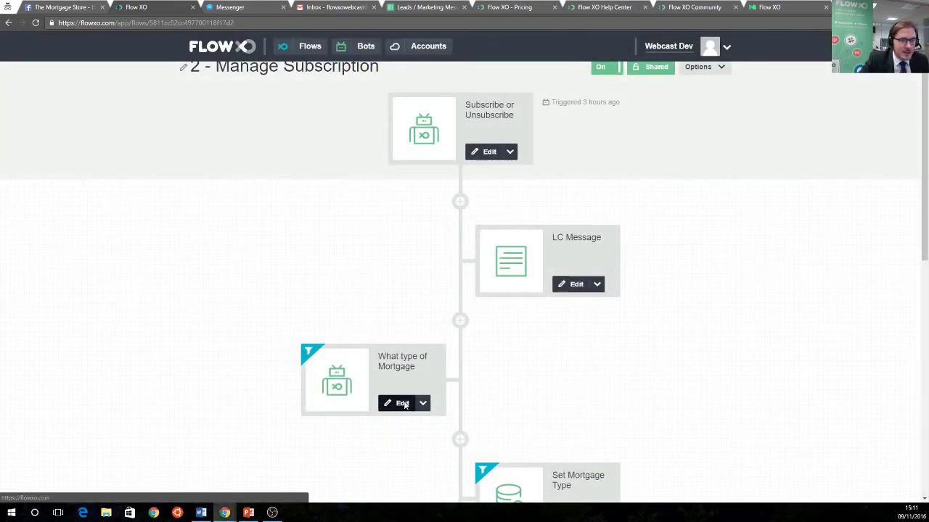
Keep What type of Mortgage as a Choice question and carry it through filter and naming
{"action": "left_click", "coordinate": [407, 404]}
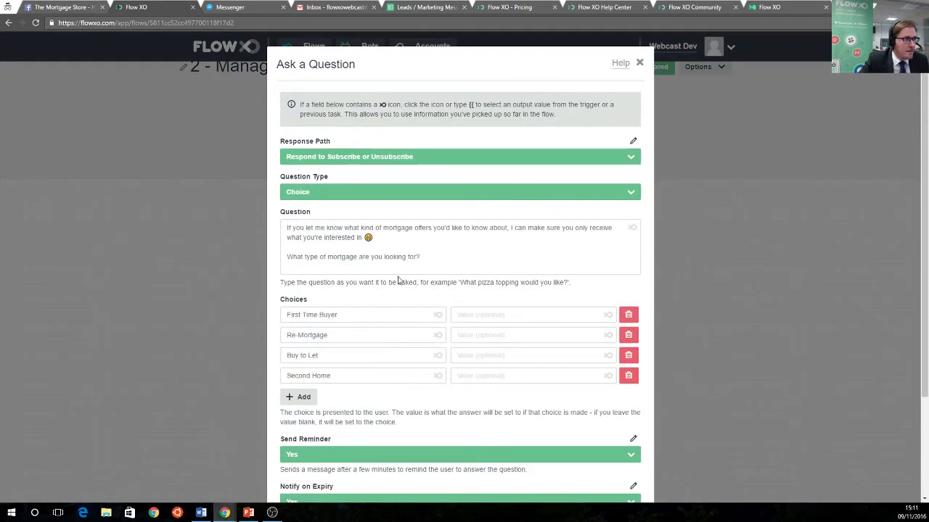
{"action": "left_click", "coordinate": [334, 193]}
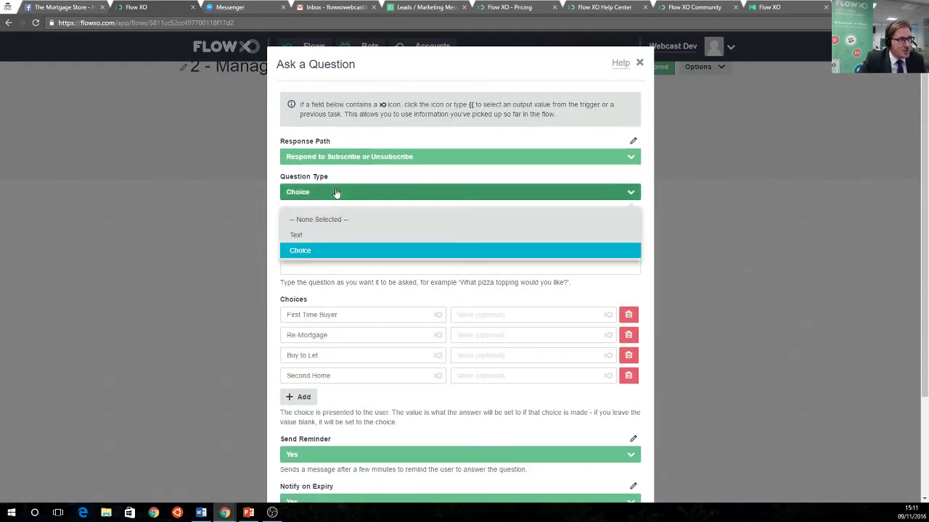
{"action": "left_click", "coordinate": [346, 179]}
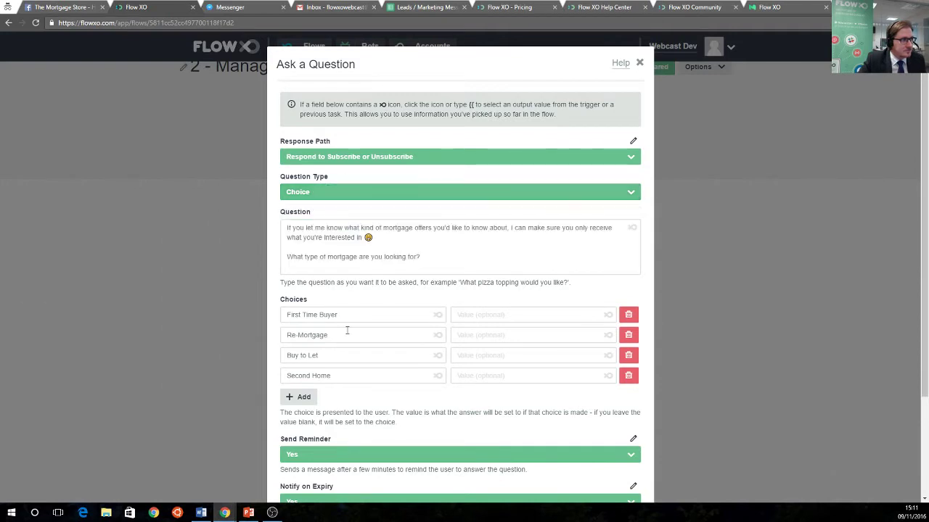
{"action": "scroll", "coordinate": [435, 326], "scroll_direction": "down", "scroll_amount": 2}
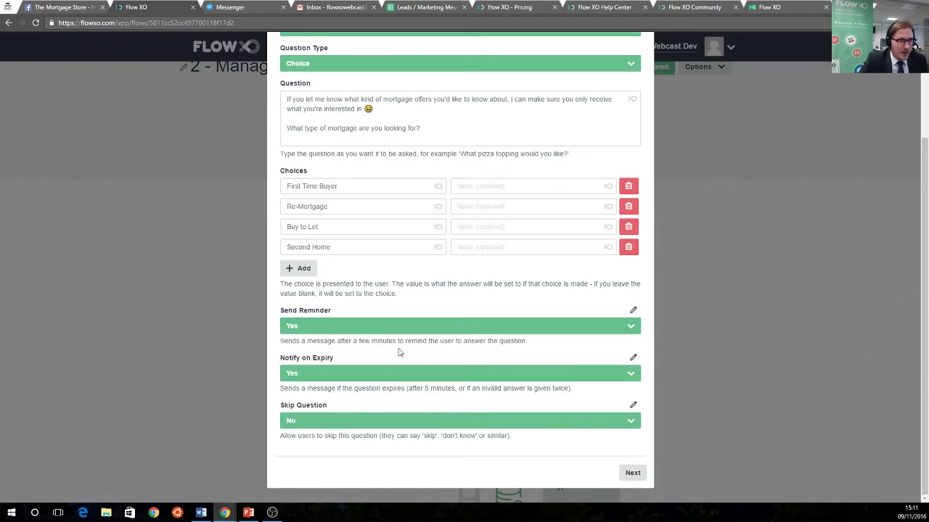
{"action": "left_click", "coordinate": [632, 473]}
{"action": "left_click", "coordinate": [634, 289]}
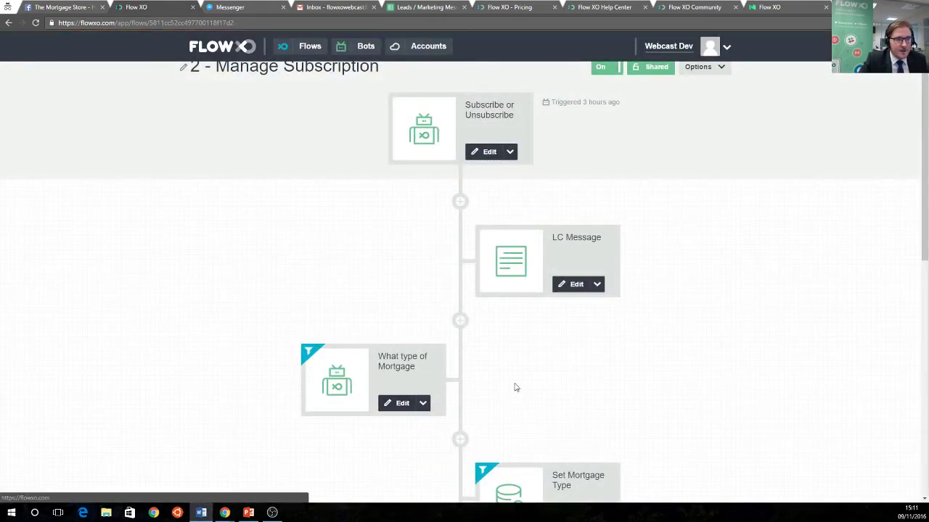
{"action": "scroll", "coordinate": [515, 387], "scroll_direction": "down", "scroll_amount": 2}
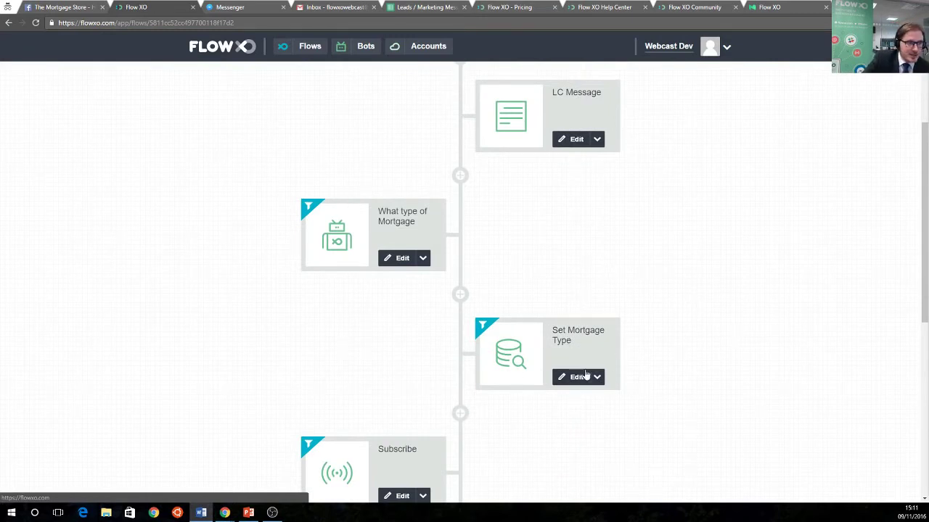
Re-save Set Mortgage Type, setting the parsed mortgage attribute true when messages lack 'unsubscribe'
{"action": "left_click", "coordinate": [579, 377]}
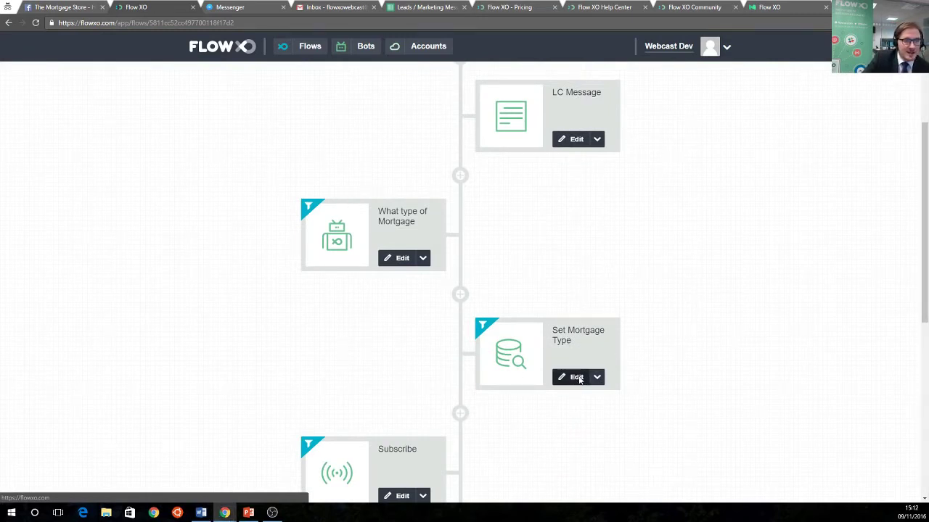
{"action": "left_click", "coordinate": [579, 378]}
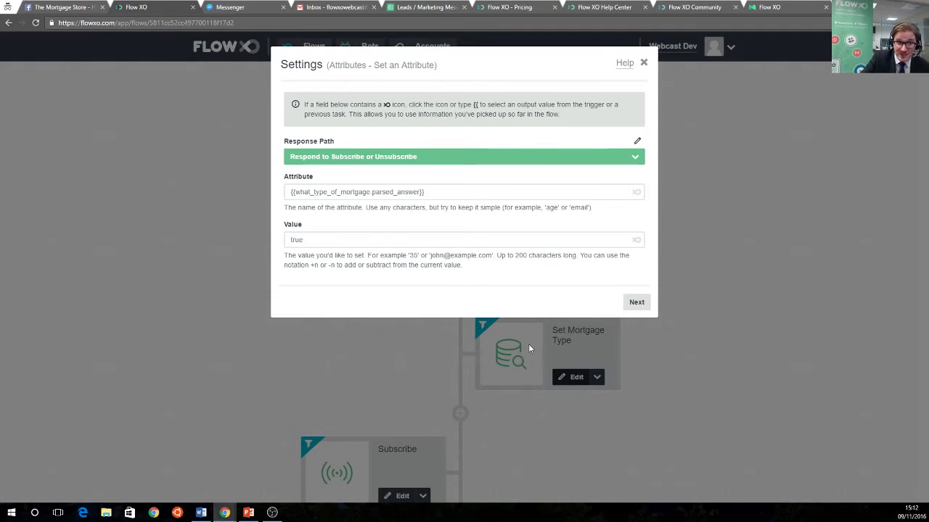
{"action": "left_click", "coordinate": [628, 302]}
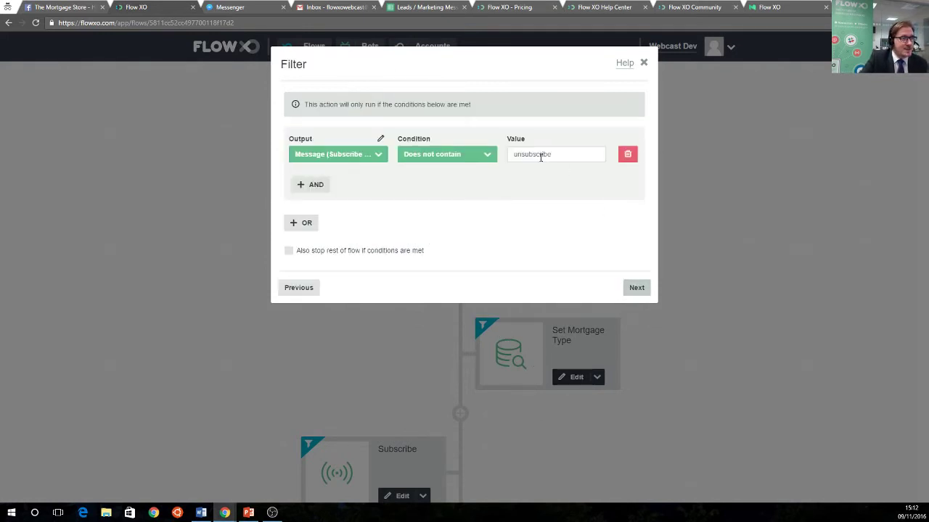
{"action": "left_click", "coordinate": [636, 288]}
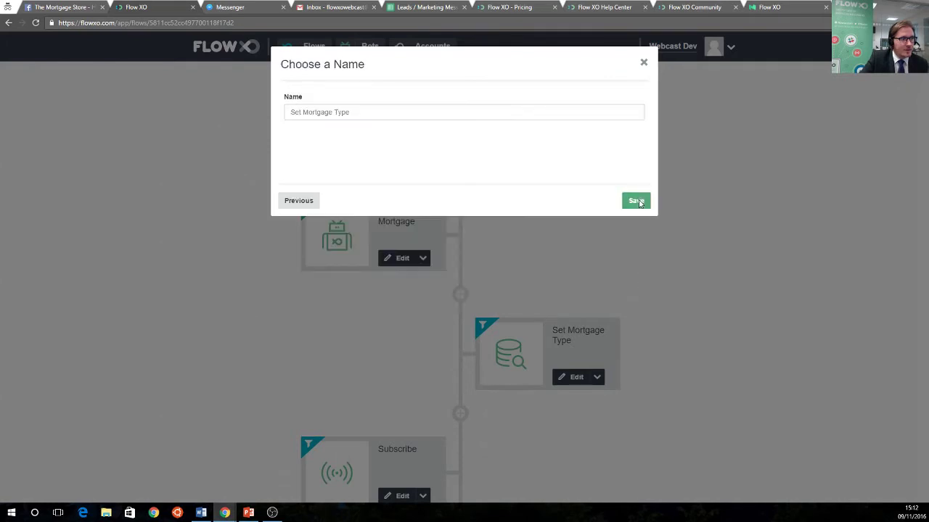
{"action": "left_click", "coordinate": [637, 201]}
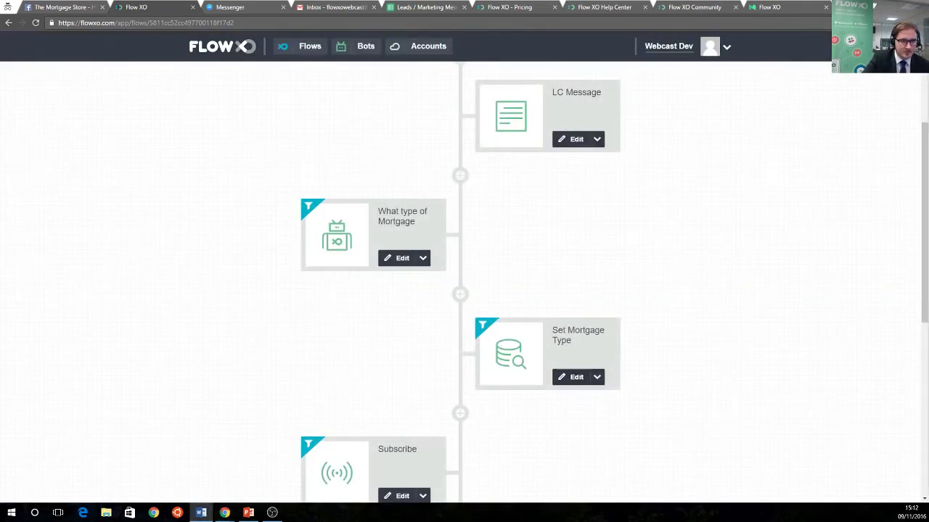
{"action": "scroll", "coordinate": [516, 346], "scroll_direction": "down", "scroll_amount": 3}
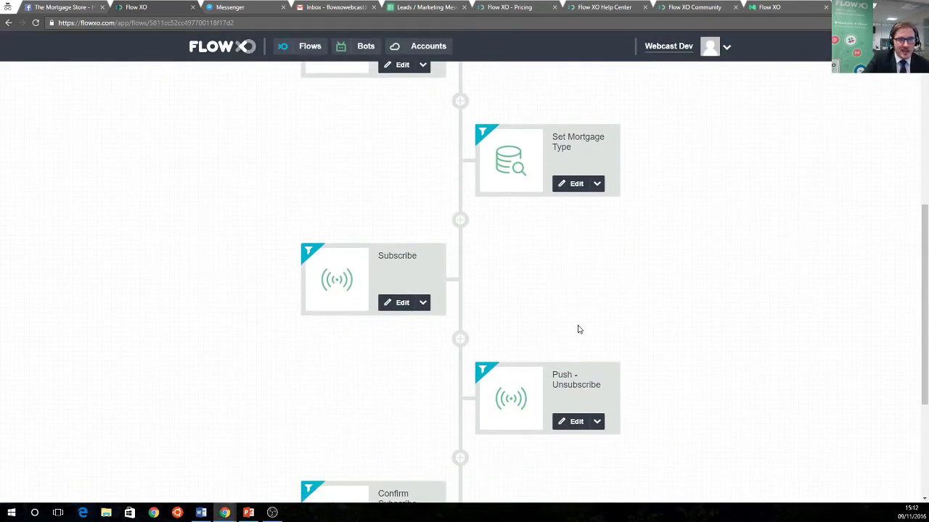
{"action": "scroll", "coordinate": [600, 384], "scroll_direction": "down", "scroll_amount": 1}
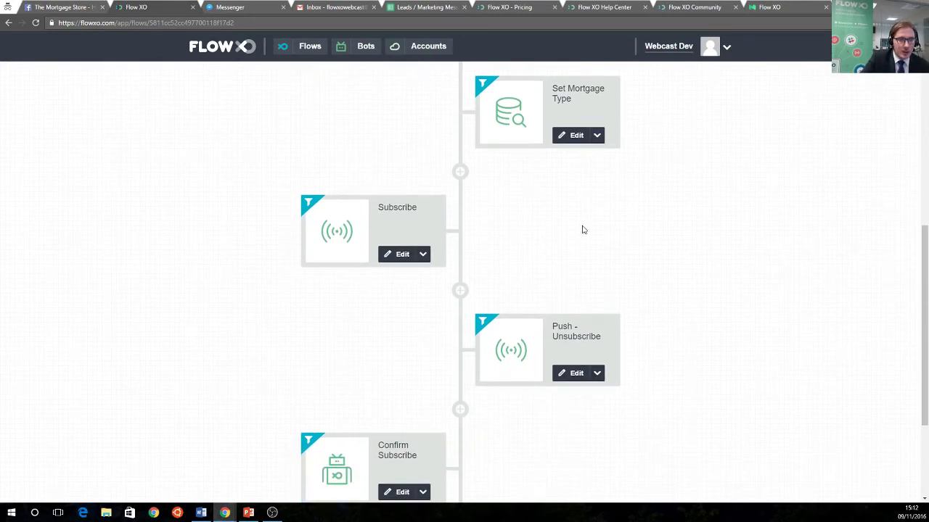
Re-save the Subscribe push step without changing its settings
{"action": "left_click", "coordinate": [397, 255]}
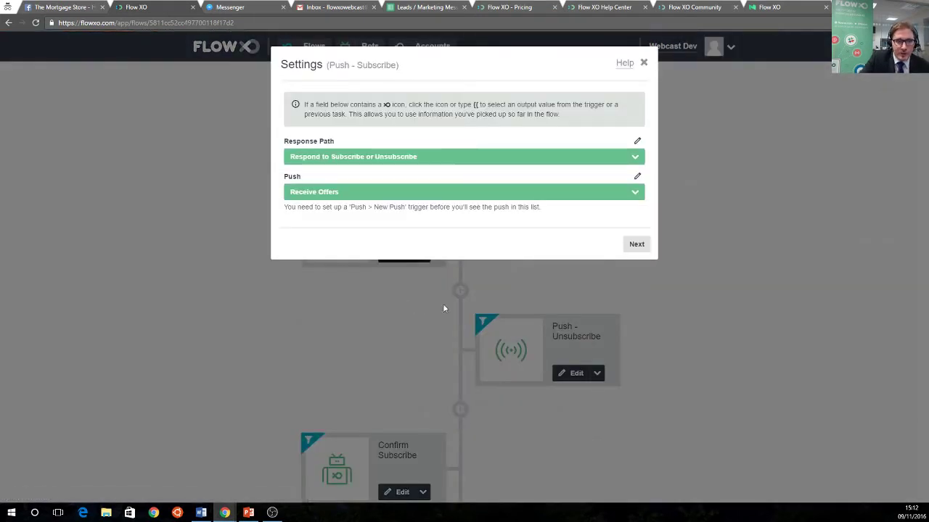
{"action": "left_click", "coordinate": [636, 248]}
{"action": "left_click", "coordinate": [641, 291]}
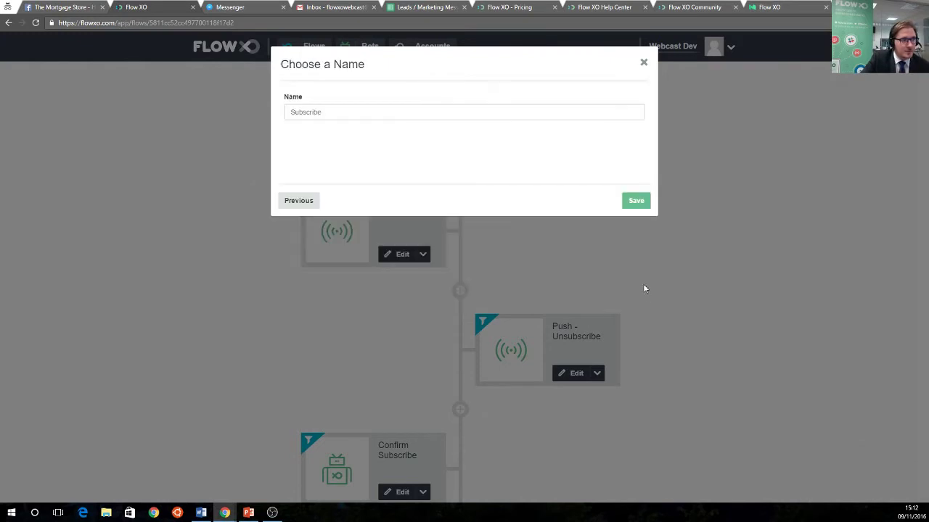
{"action": "left_click", "coordinate": [637, 203]}
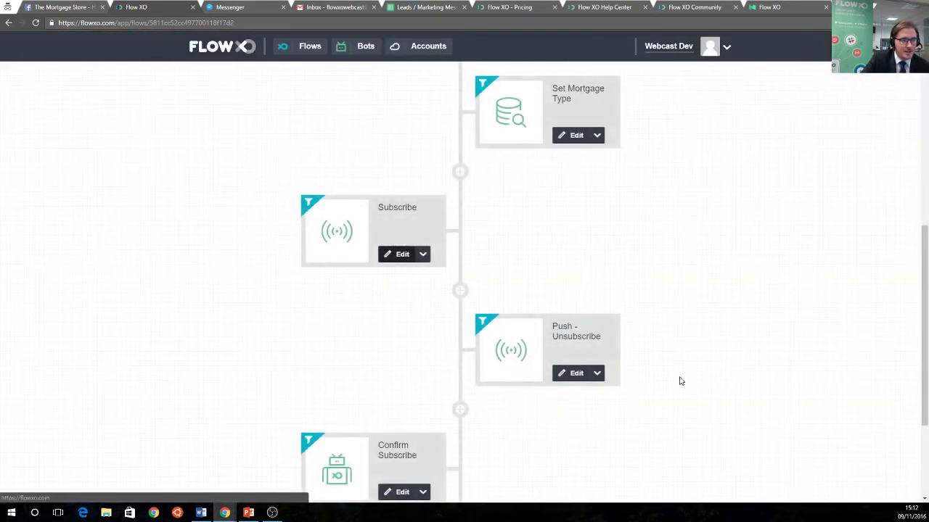
Re-save the Confirm Subscribe message step without changing its settings
{"action": "scroll", "coordinate": [442, 346], "scroll_direction": "down", "scroll_amount": 2}
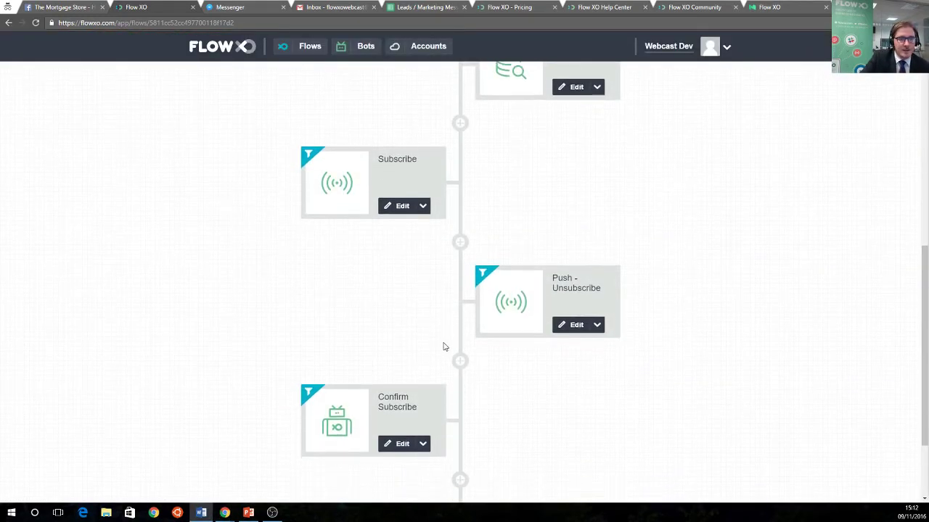
{"action": "scroll", "coordinate": [445, 344], "scroll_direction": "down", "scroll_amount": 1}
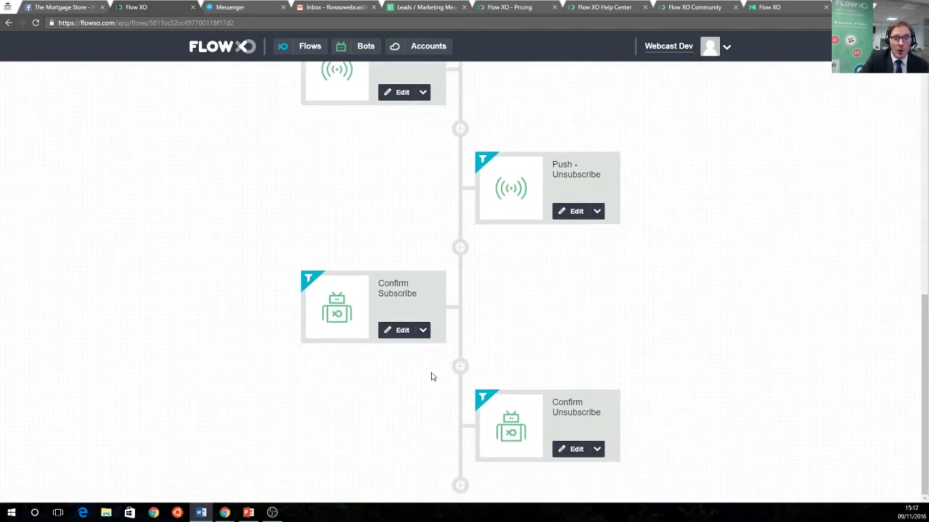
{"action": "left_click", "coordinate": [384, 330]}
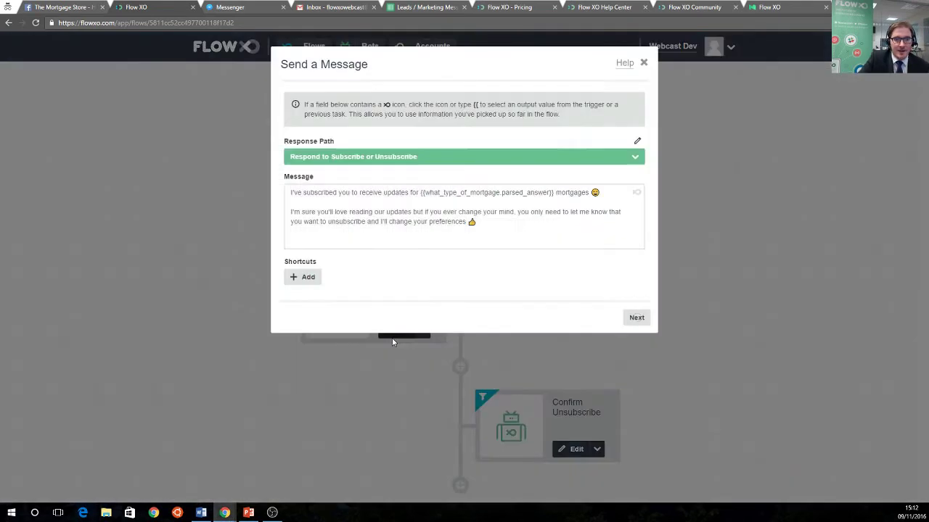
{"action": "left_click", "coordinate": [634, 321]}
{"action": "left_click", "coordinate": [637, 288]}
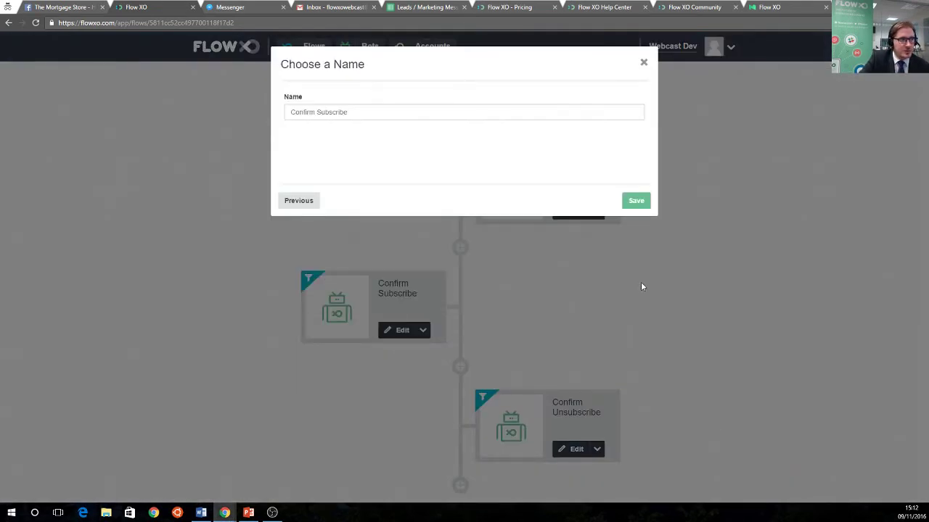
{"action": "left_click", "coordinate": [636, 200]}
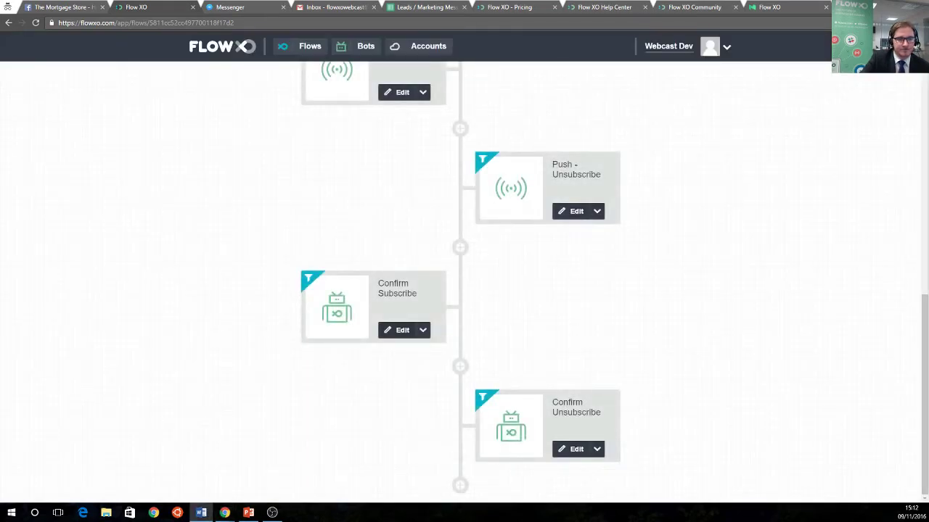
Open the 3 - Release Offers flow from the Mortgage Bot folder
{"action": "left_click", "coordinate": [243, 48]}
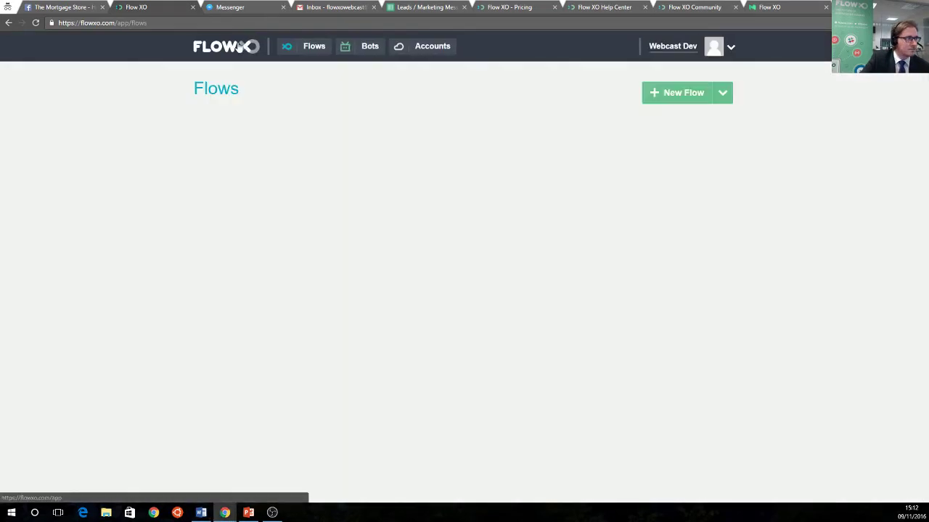
{"action": "left_click", "coordinate": [238, 174]}
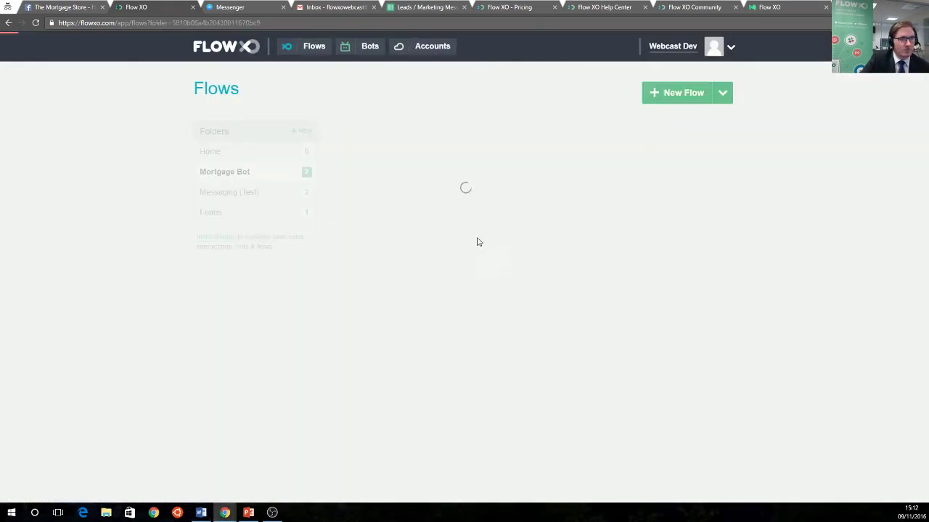
{"action": "key", "text": "alt+Tab"}
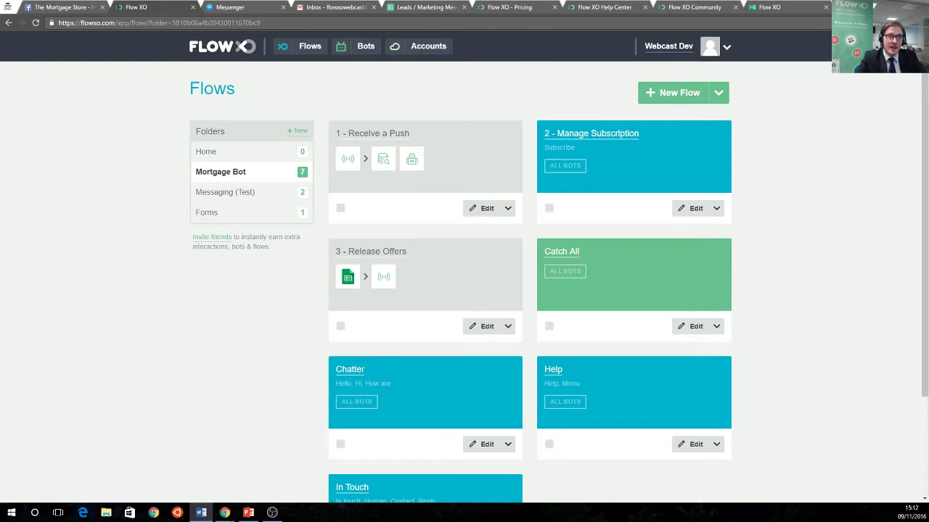
{"action": "left_click", "coordinate": [398, 255]}
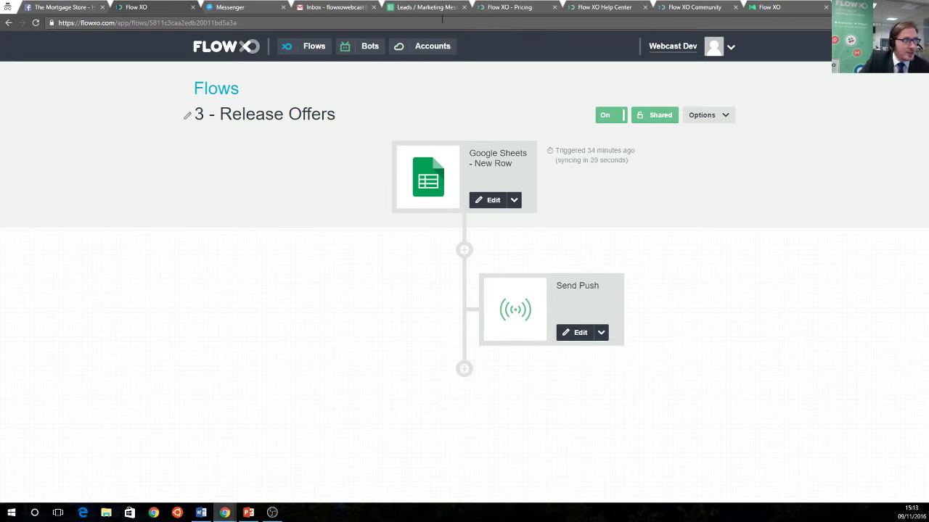
Check the Leads / Marketing Messages sheet, re-save the Send Push step, and return to Flows
{"action": "left_click", "coordinate": [422, 8]}
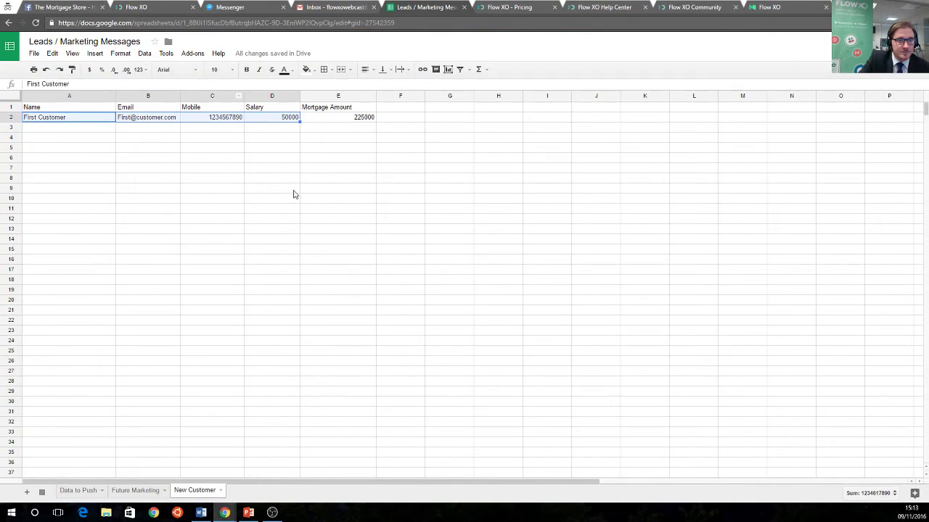
{"action": "left_click", "coordinate": [157, 10]}
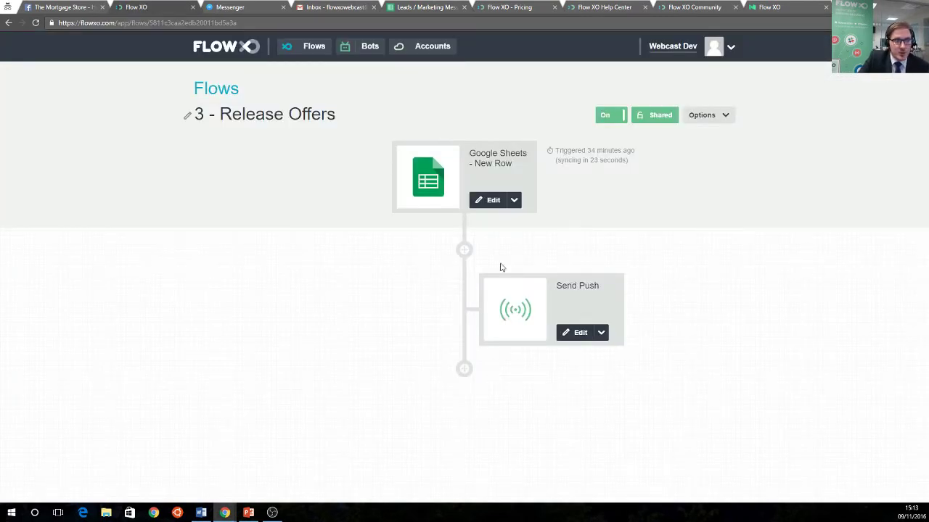
{"action": "left_click", "coordinate": [575, 332]}
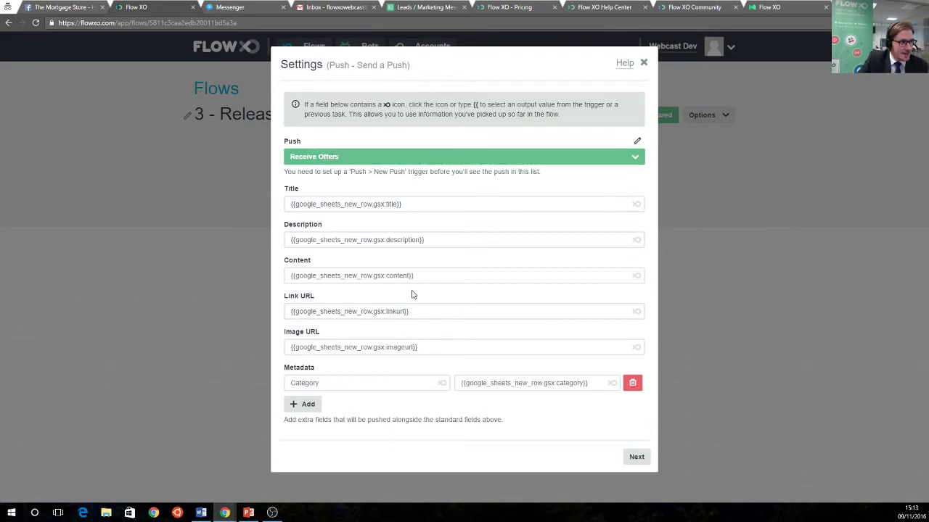
{"action": "left_click", "coordinate": [644, 459]}
{"action": "left_click", "coordinate": [636, 201]}
{"action": "left_click", "coordinate": [636, 201]}
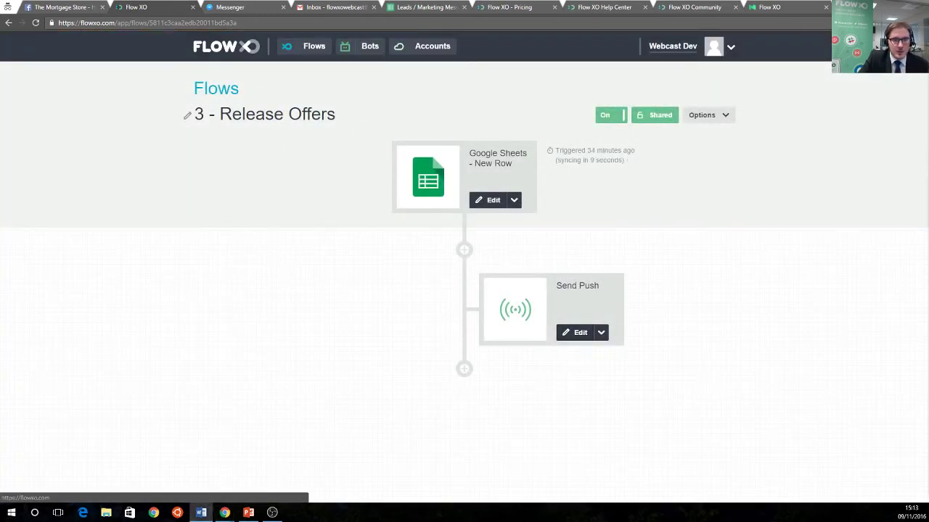
{"action": "left_click", "coordinate": [229, 47]}
{"action": "key", "text": "alt+Tab"}
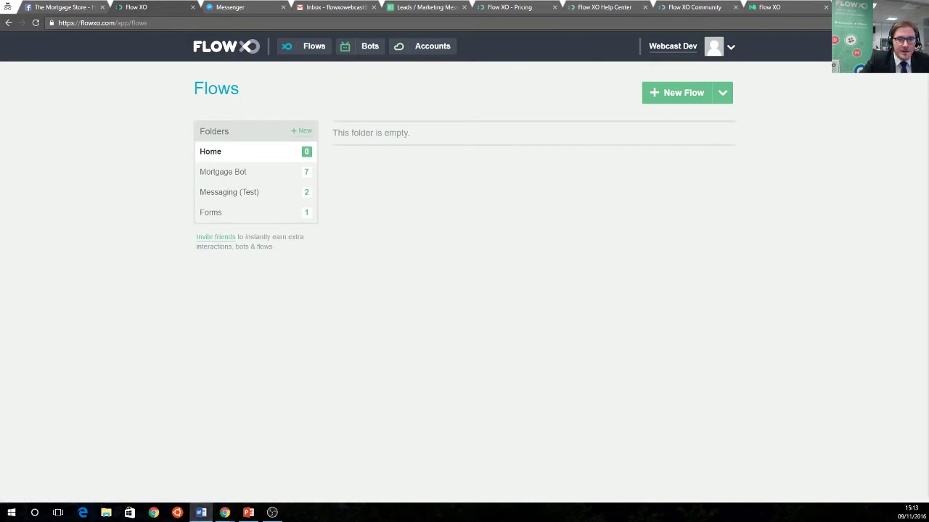
Subscribe to First Time Buyer mortgage updates in the Mortgage Store bot chat, then view the spreadsheet
{"action": "left_click", "coordinate": [227, 9]}
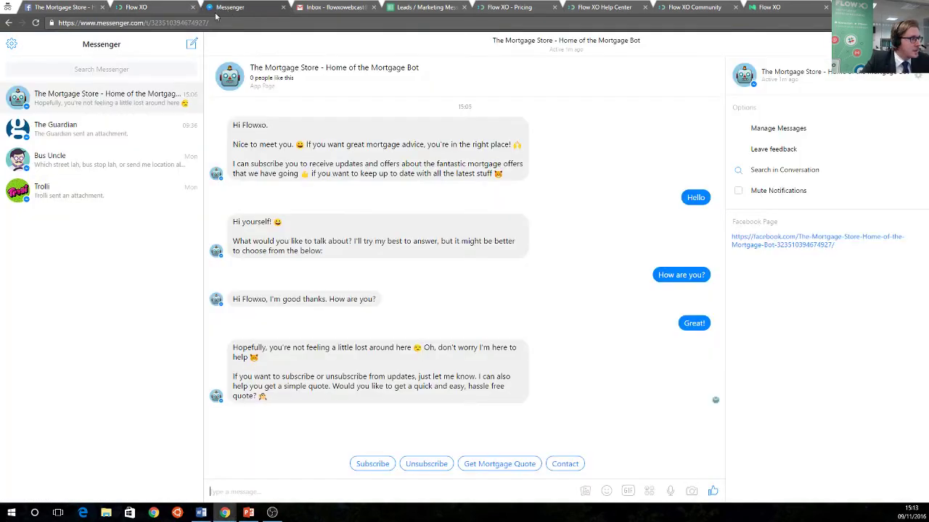
{"action": "left_click", "coordinate": [372, 464]}
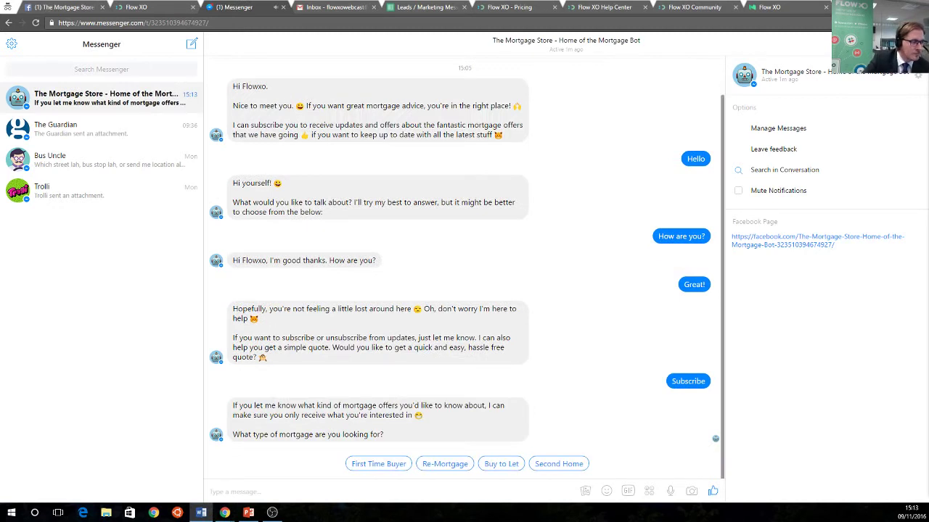
{"action": "left_click", "coordinate": [366, 464]}
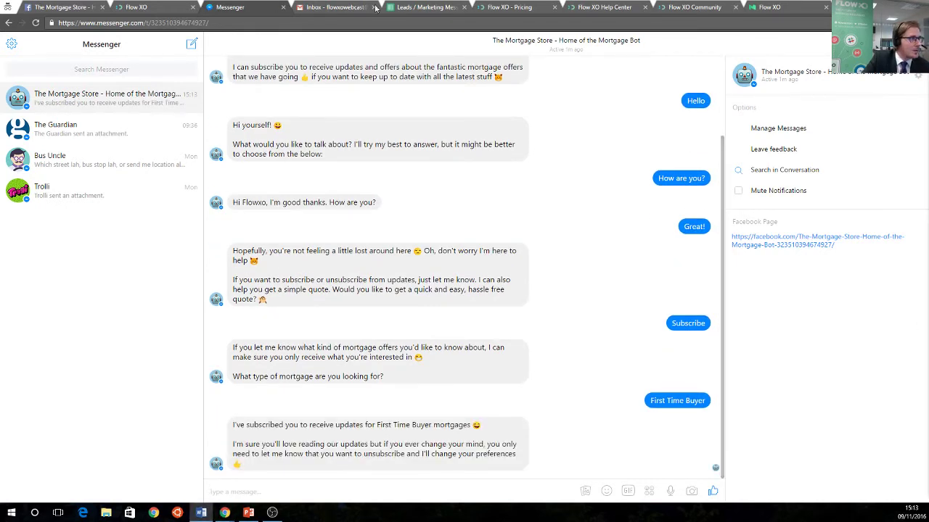
{"action": "left_click", "coordinate": [412, 8]}
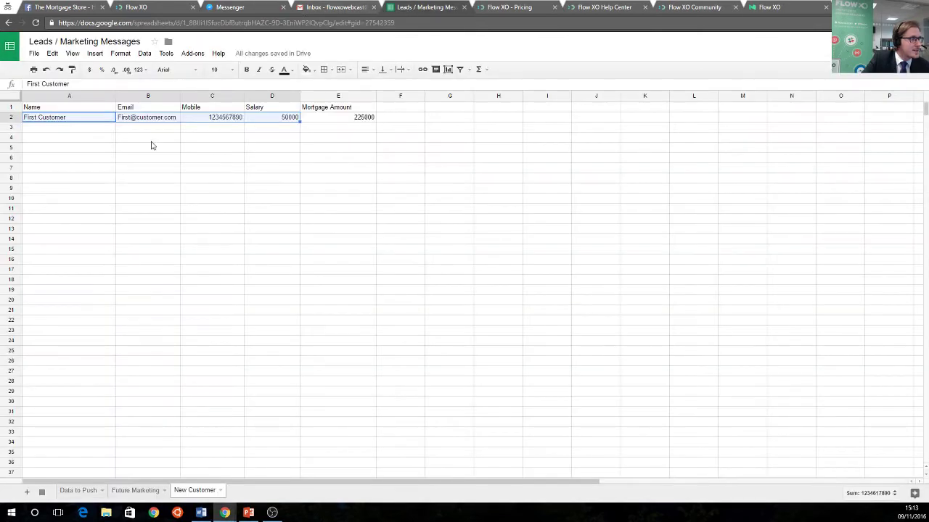
Copy the First Time Buyer Bonanza row from Future Marketing into row 12 of Data to Push
{"action": "left_click", "coordinate": [141, 491]}
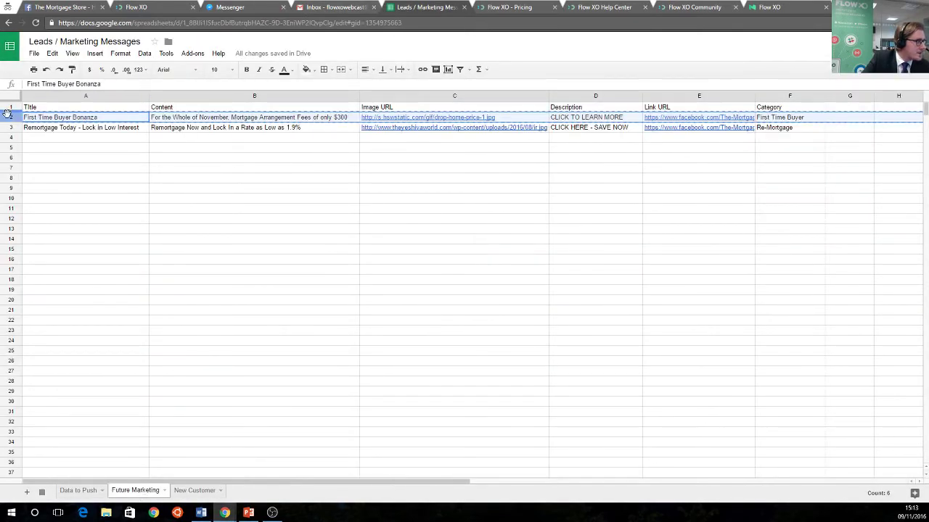
{"action": "right_click", "coordinate": [11, 118]}
{"action": "left_click", "coordinate": [41, 148]}
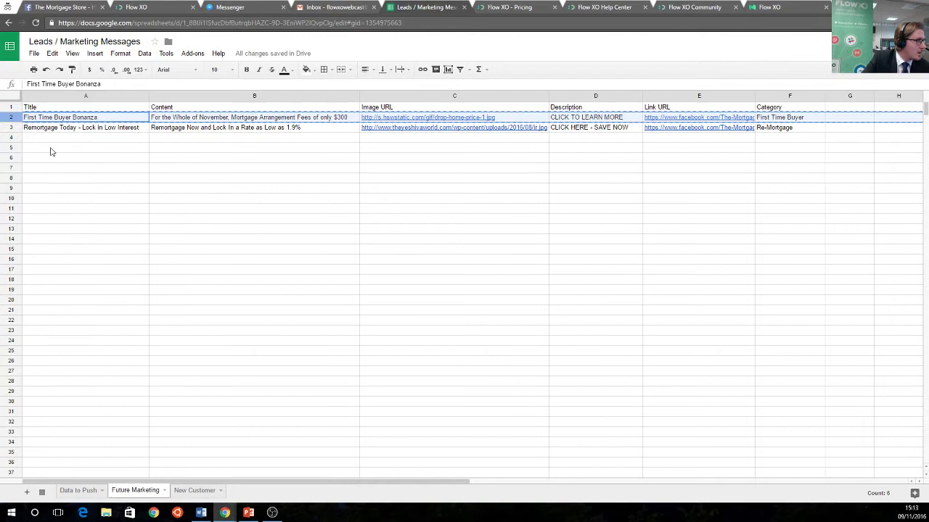
{"action": "left_click", "coordinate": [78, 492]}
{"action": "left_click", "coordinate": [11, 218]}
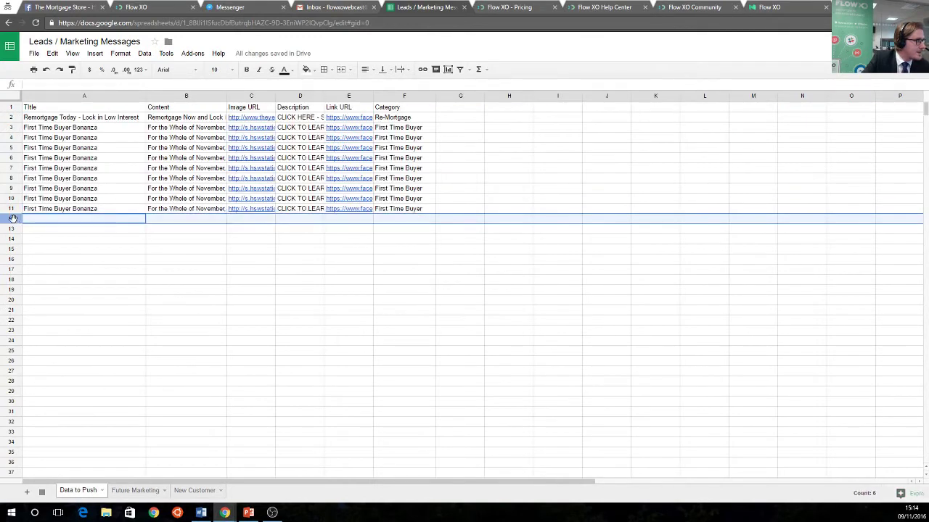
{"action": "right_click", "coordinate": [11, 218]}
{"action": "left_click", "coordinate": [31, 256]}
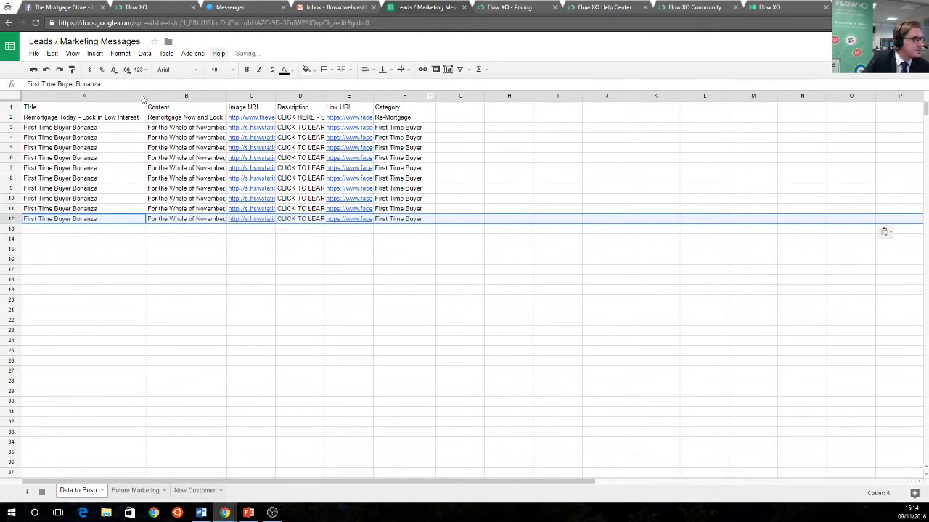
{"action": "left_click", "coordinate": [150, 6]}
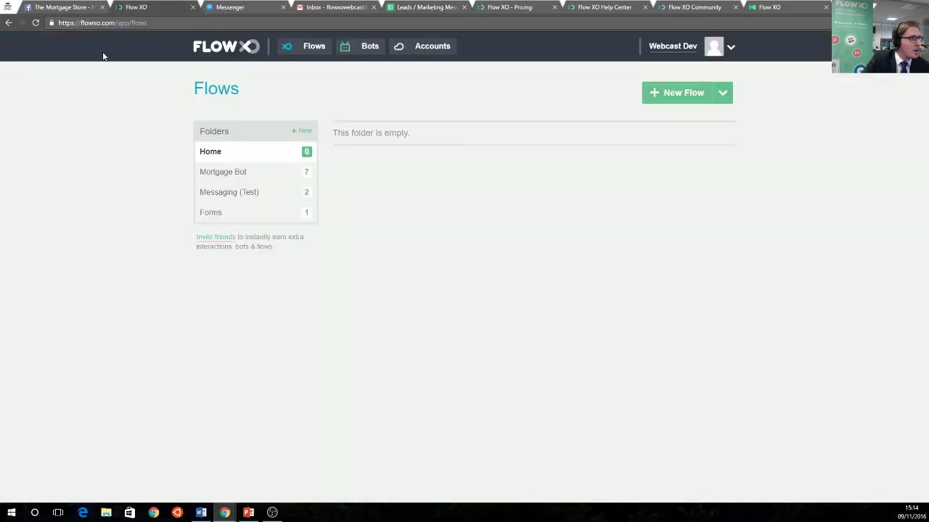
Open the 3 - Release Offers flow and check its logs for the new-row run and Send Push
{"action": "left_click", "coordinate": [238, 176]}
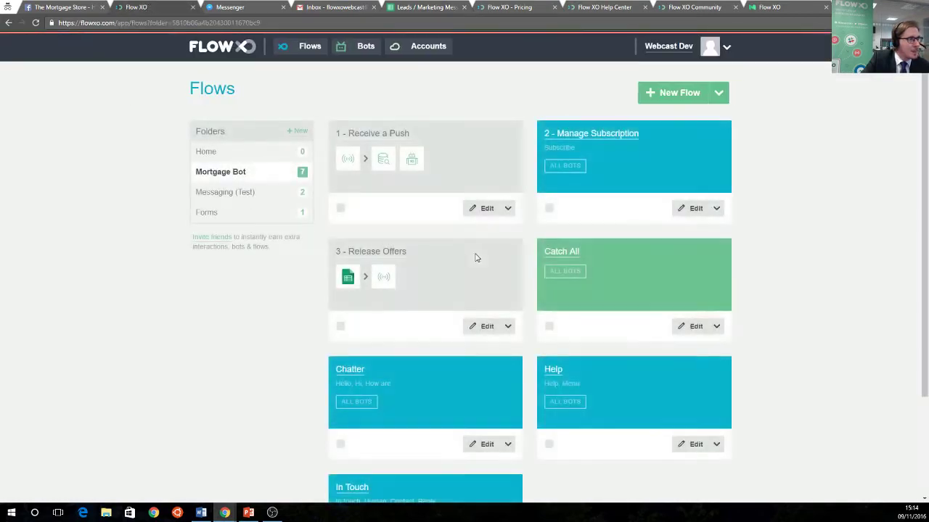
{"action": "left_click", "coordinate": [389, 252]}
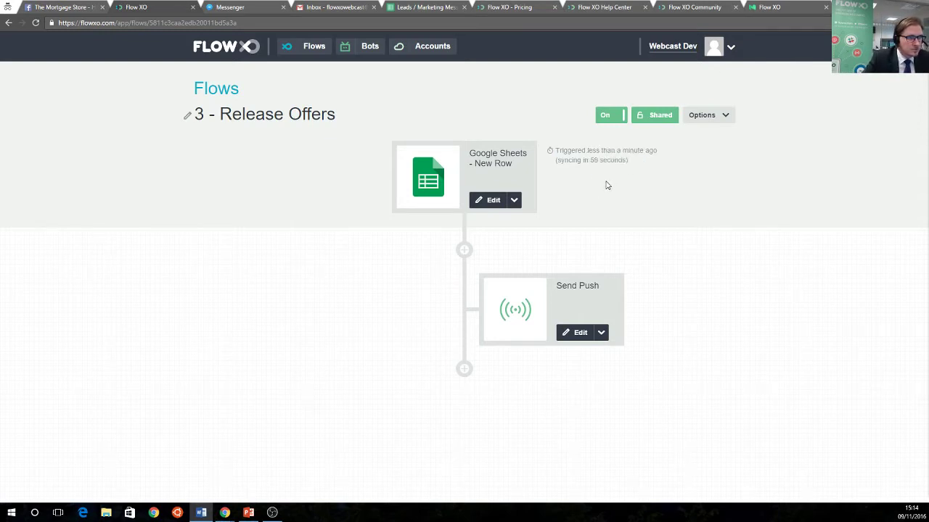
{"action": "left_click_drag", "start_coordinate": [568, 150], "coordinate": [615, 151]}
{"action": "left_click", "coordinate": [699, 118]}
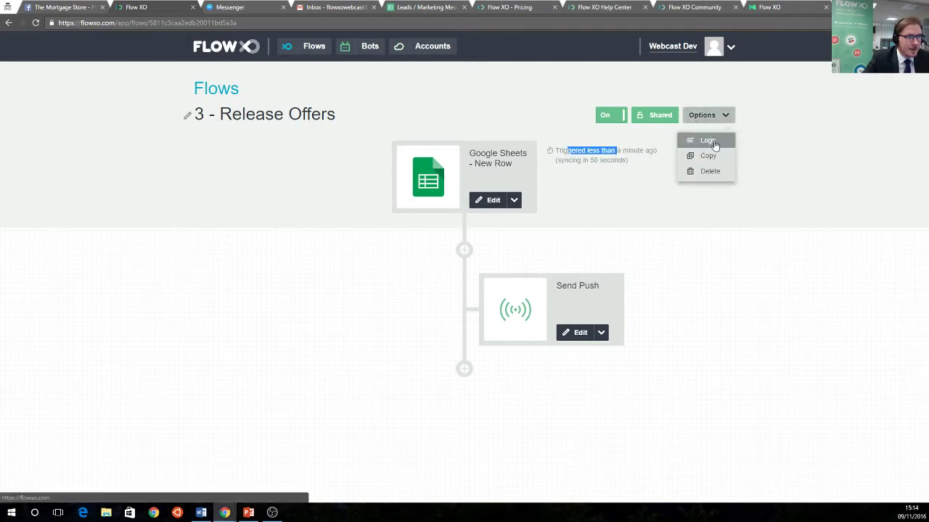
{"action": "left_click", "coordinate": [705, 140]}
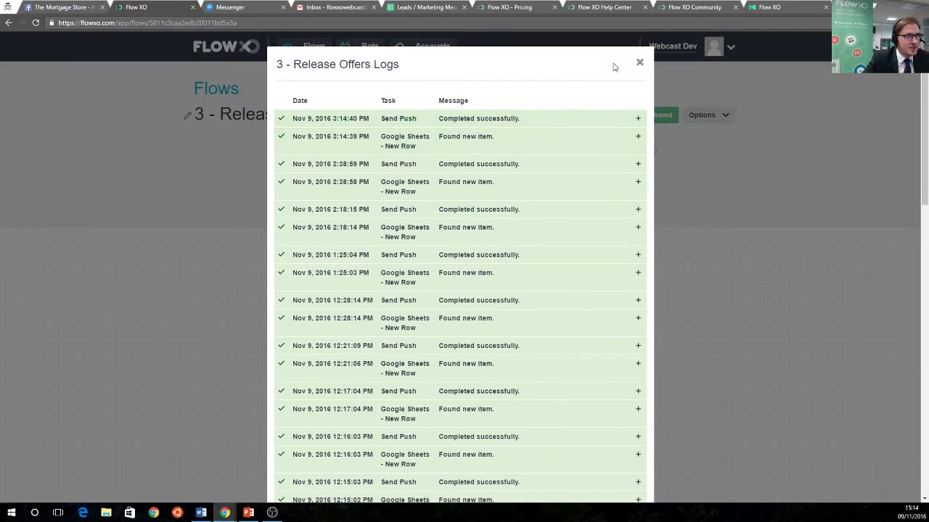
{"action": "left_click", "coordinate": [639, 63]}
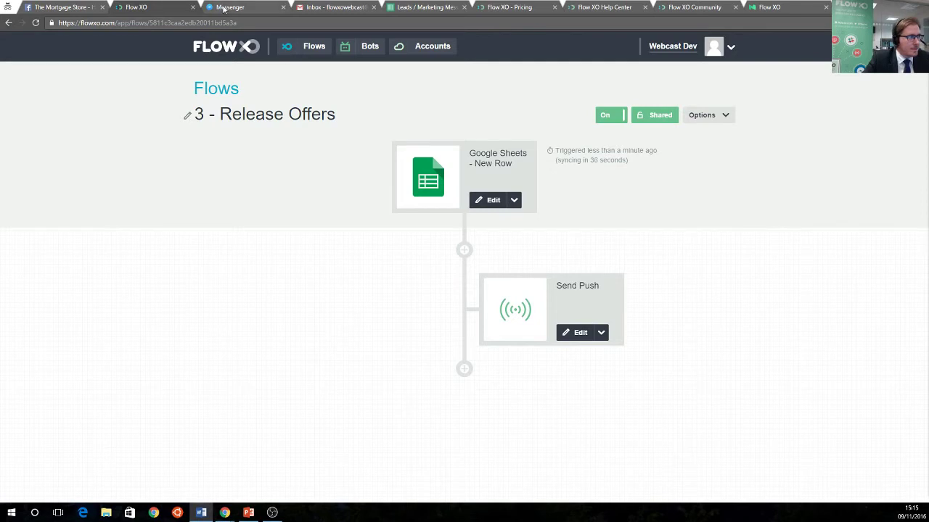
Confirm the First Time Buyer Bonanza card arrived in Messenger, then return to Flow XO's Bots page
{"action": "left_click", "coordinate": [231, 7]}
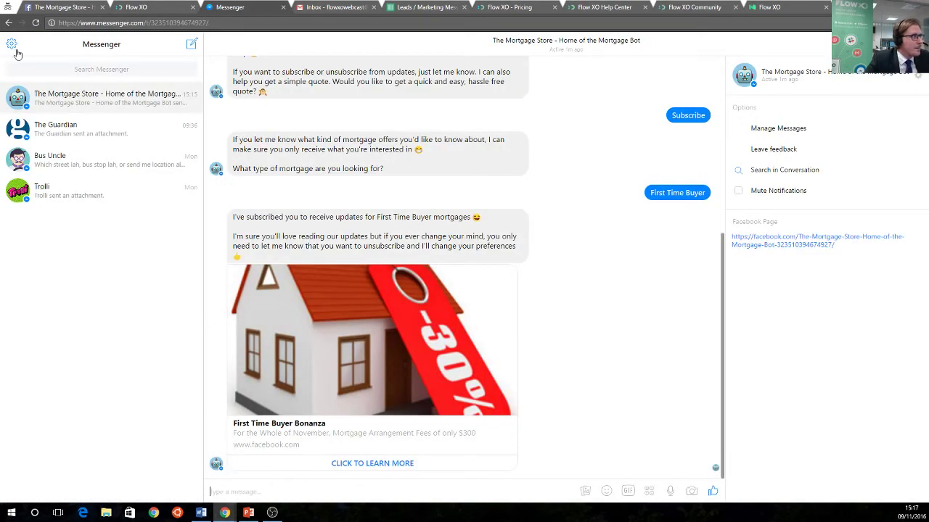
{"action": "left_click", "coordinate": [64, 7]}
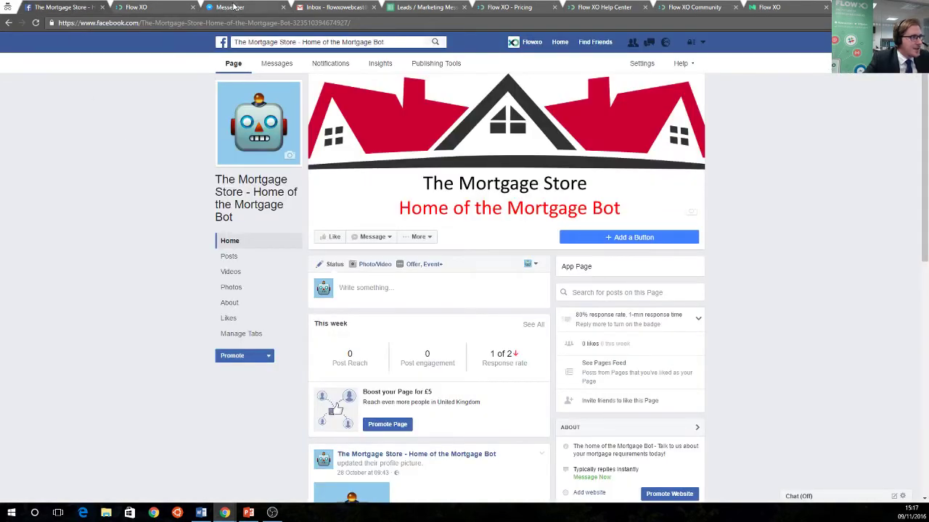
{"action": "left_click", "coordinate": [234, 7]}
{"action": "key", "text": "alt+Tab"}
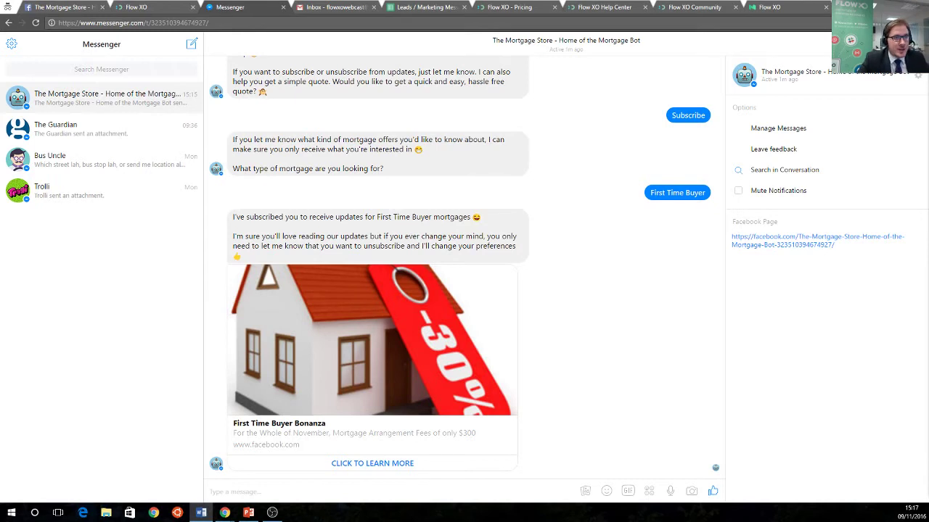
{"action": "left_click", "coordinate": [145, 9]}
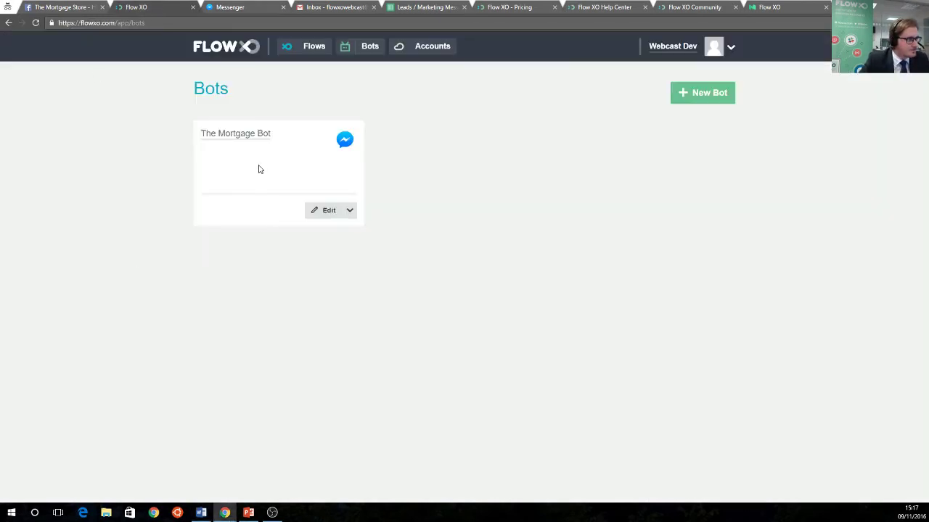
Open the Catch All flow from the Mortgage Bot folder
{"action": "left_click", "coordinate": [308, 45]}
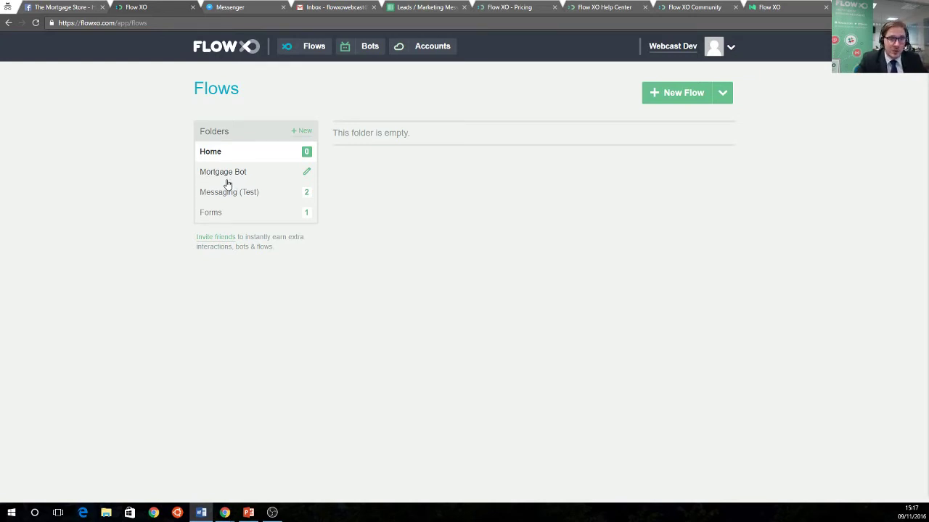
{"action": "left_click", "coordinate": [230, 177]}
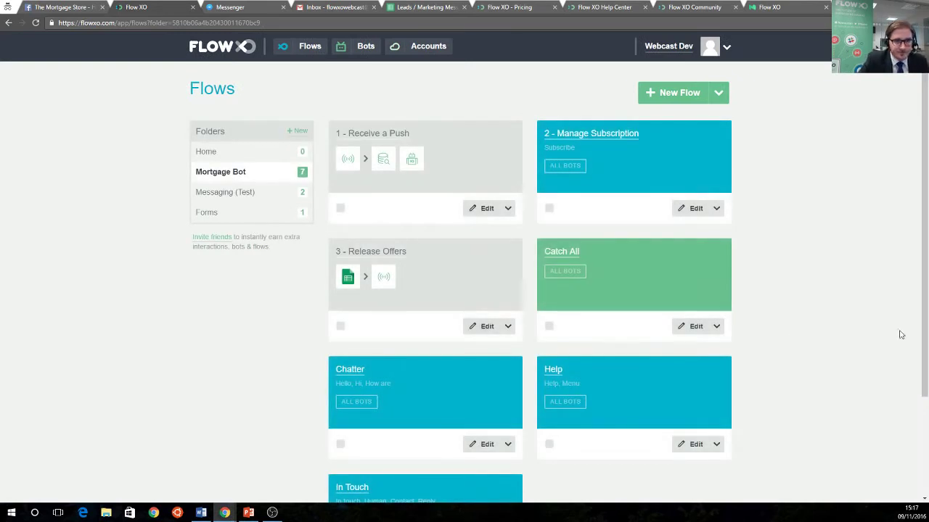
{"action": "left_click", "coordinate": [575, 257]}
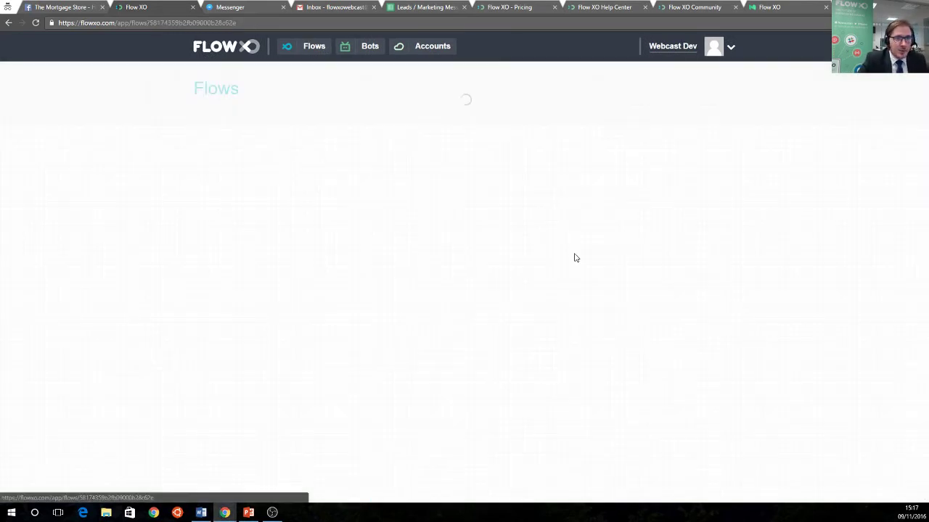
{"action": "scroll", "coordinate": [518, 255], "scroll_direction": "down", "scroll_amount": 1}
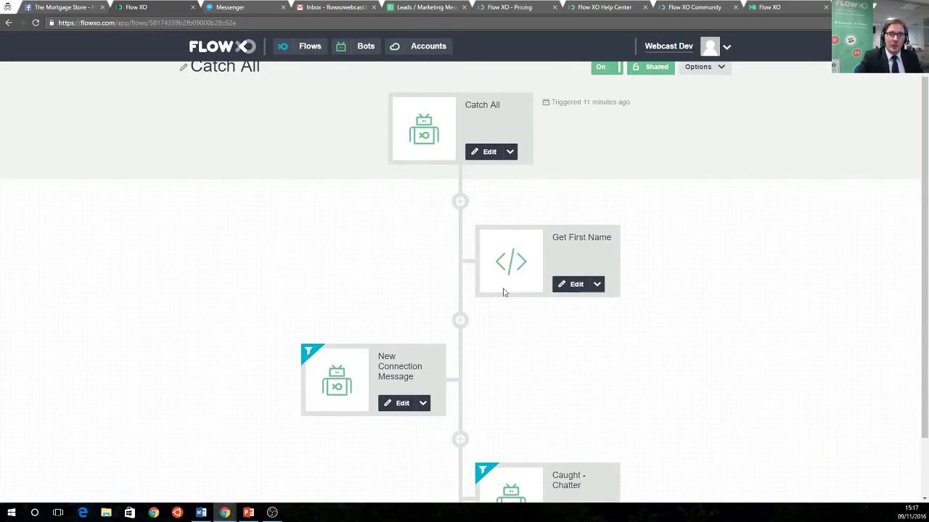
{"action": "scroll", "coordinate": [497, 261], "scroll_direction": "up", "scroll_amount": 1}
Re-save the Catch All trigger with 'All bots should listen' kept
{"action": "left_click", "coordinate": [487, 201]}
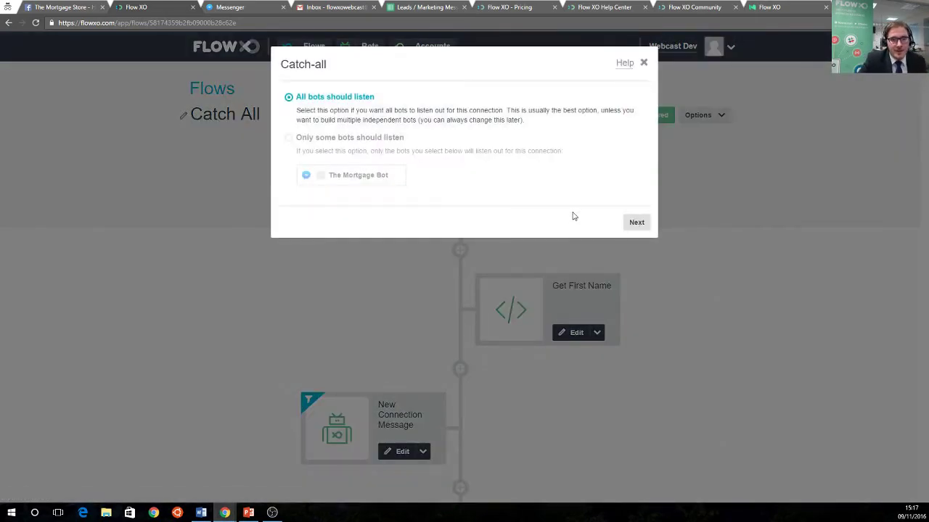
{"action": "left_click", "coordinate": [639, 222]}
{"action": "left_click", "coordinate": [637, 201]}
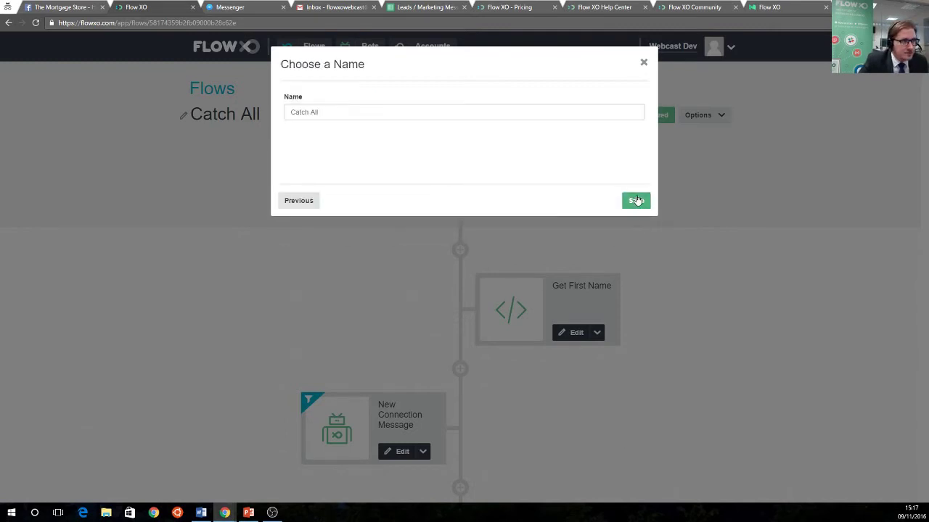
{"action": "left_click", "coordinate": [637, 200]}
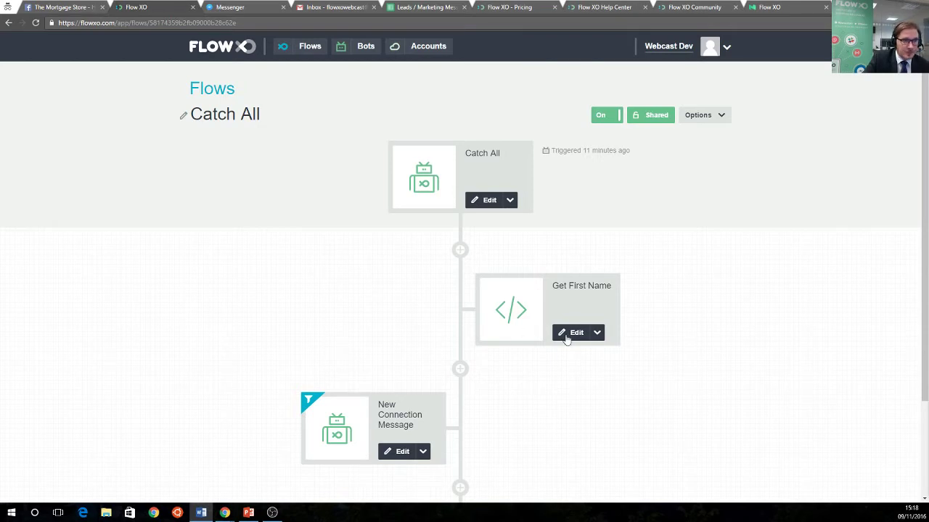
{"action": "left_click", "coordinate": [584, 338]}
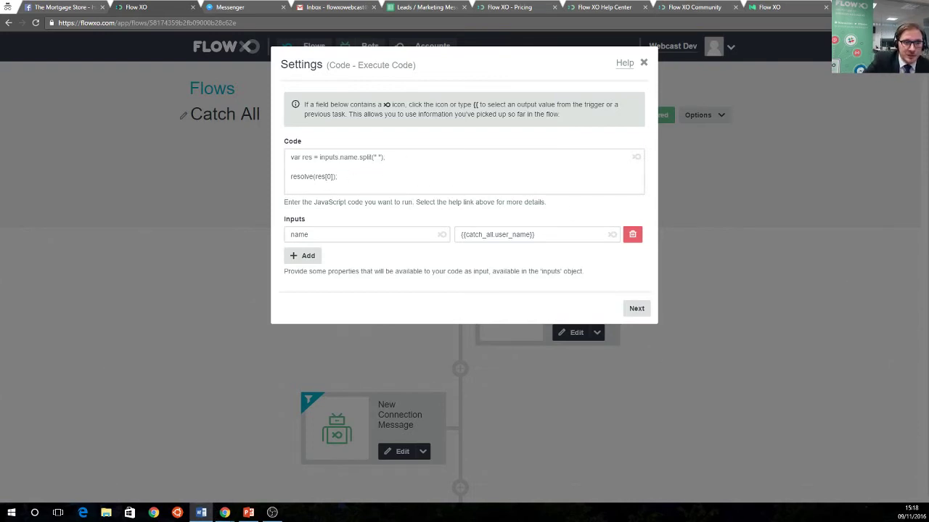
{"action": "left_click", "coordinate": [636, 308]}
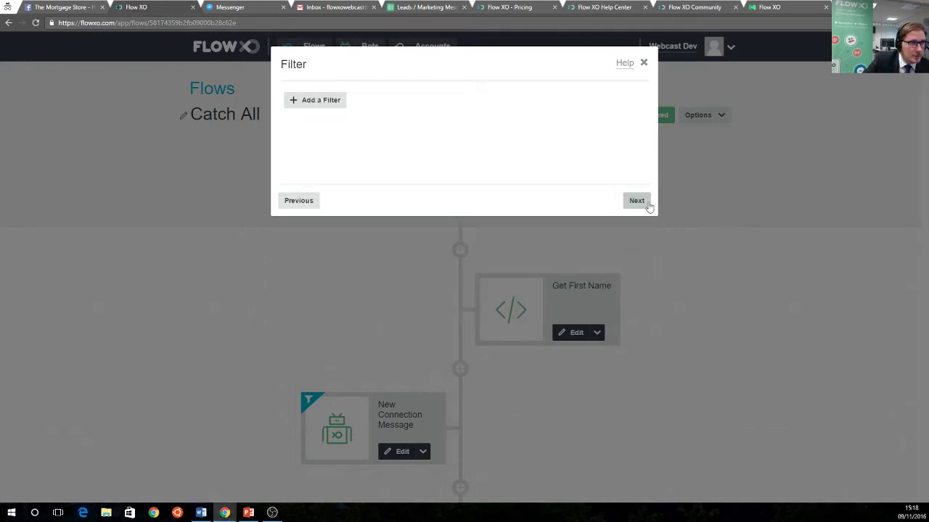
{"action": "left_click", "coordinate": [637, 203]}
{"action": "left_click", "coordinate": [635, 203]}
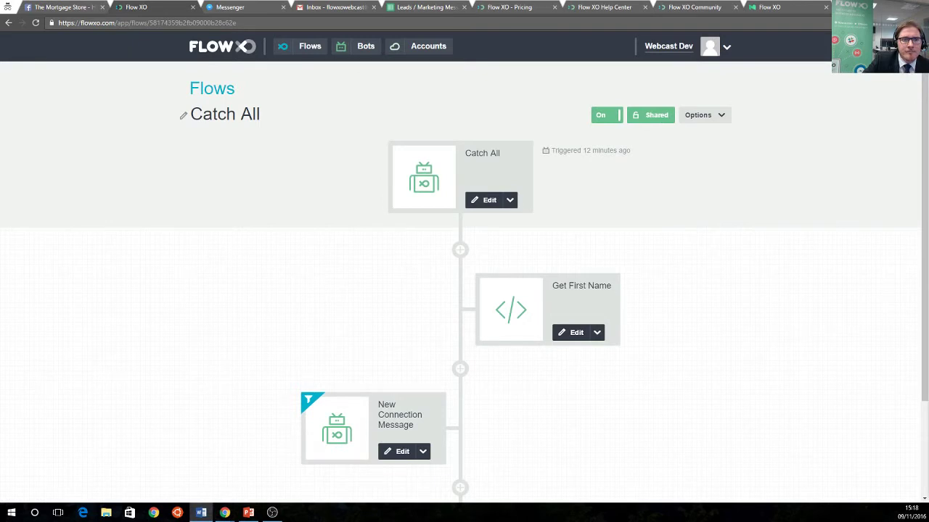
{"action": "scroll", "coordinate": [390, 366], "scroll_direction": "down", "scroll_amount": 2}
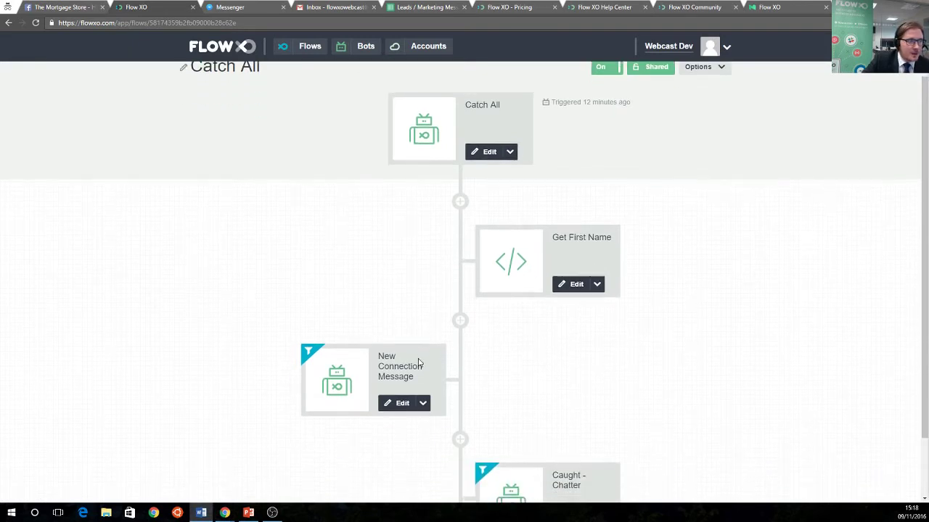
{"action": "left_click", "coordinate": [399, 363]}
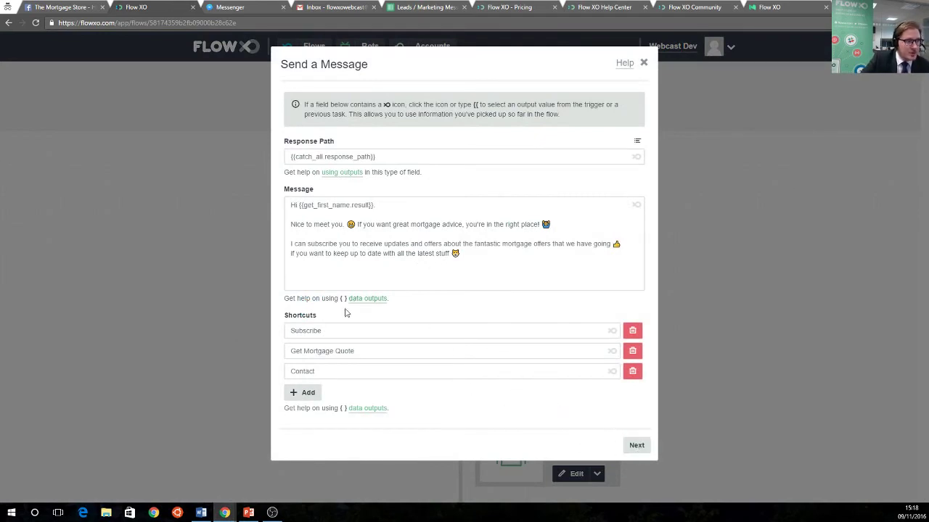
{"action": "left_click", "coordinate": [636, 447]}
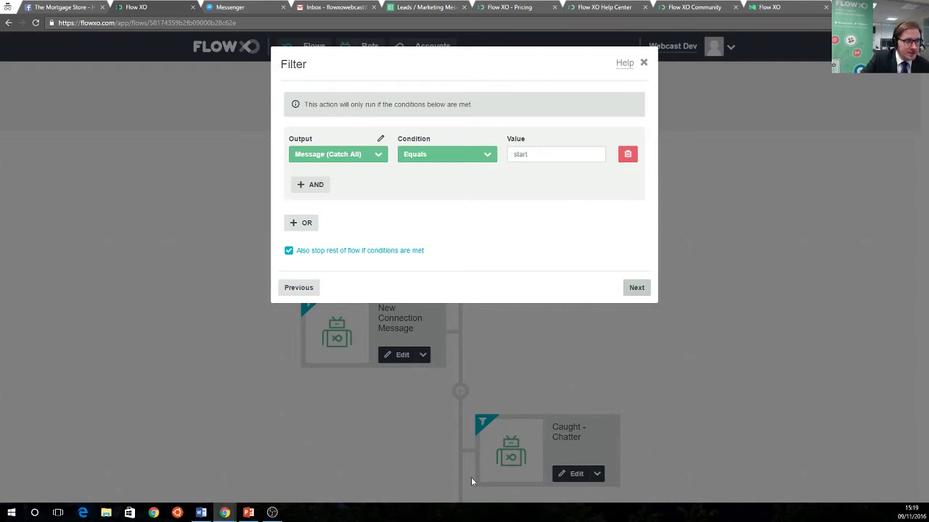
{"action": "left_click", "coordinate": [635, 289]}
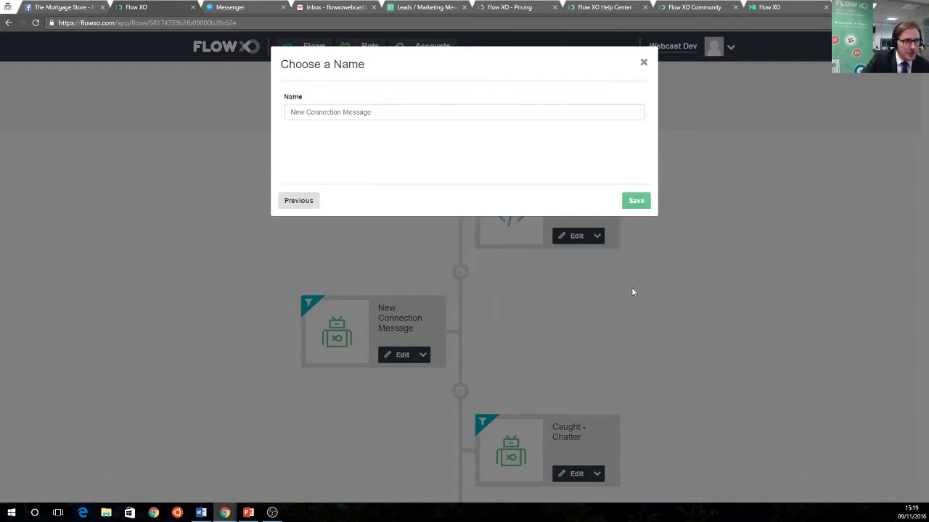
{"action": "left_click", "coordinate": [637, 202]}
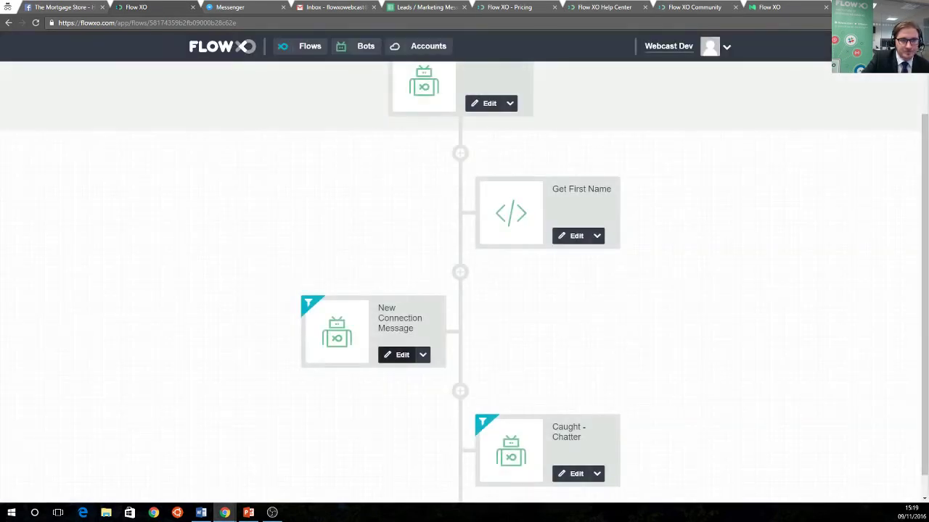
{"action": "scroll", "coordinate": [673, 384], "scroll_direction": "down", "scroll_amount": 2}
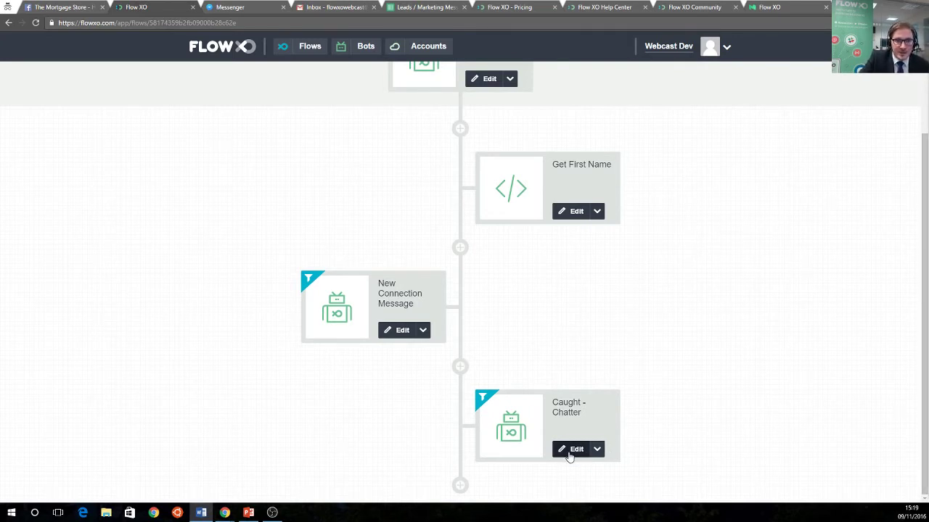
Review Caught - Chatter's message and four 'does not contain' filters, save it, and return to Flows
{"action": "left_click", "coordinate": [570, 457]}
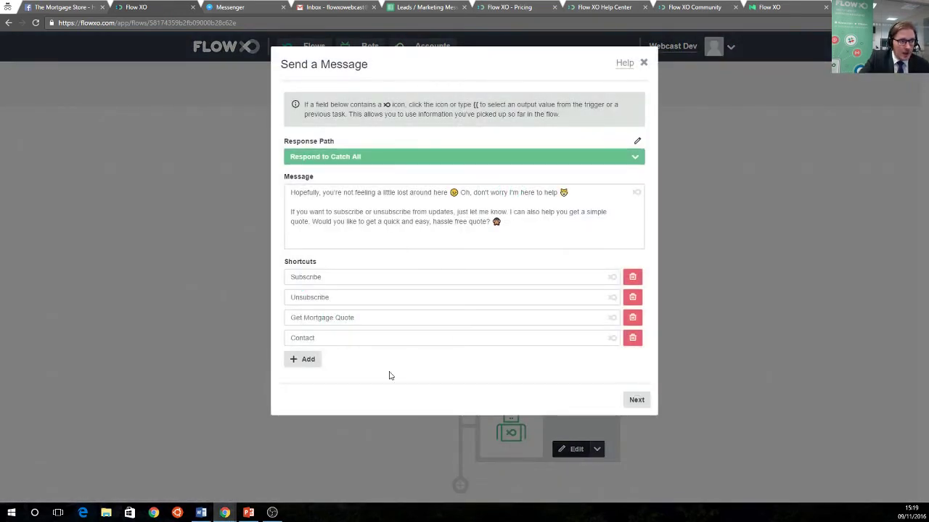
{"action": "left_click", "coordinate": [637, 403]}
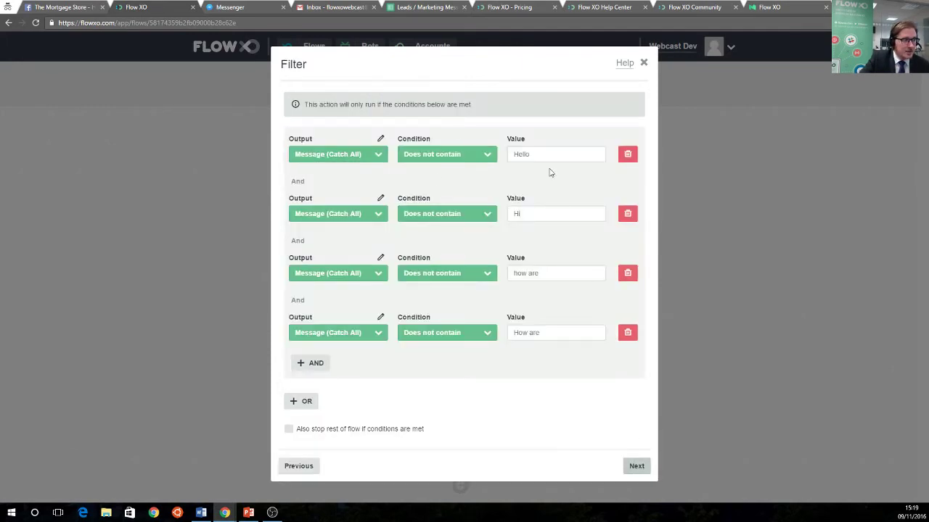
{"action": "left_click", "coordinate": [635, 467]}
{"action": "left_click", "coordinate": [634, 206]}
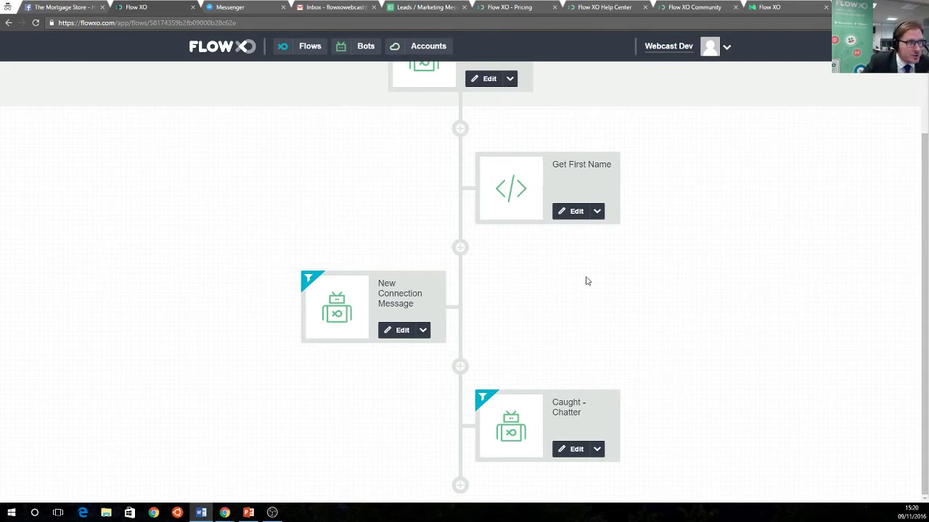
{"action": "scroll", "coordinate": [460, 312], "scroll_direction": "up", "scroll_amount": 2}
{"action": "left_click", "coordinate": [233, 54]}
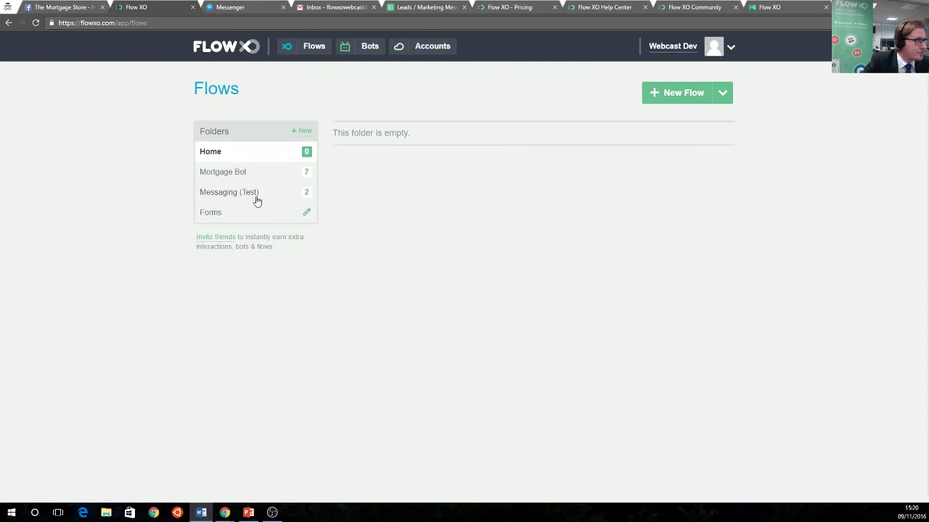
Open the Chatter flow from the Mortgage Bot folder
{"action": "left_click", "coordinate": [242, 174]}
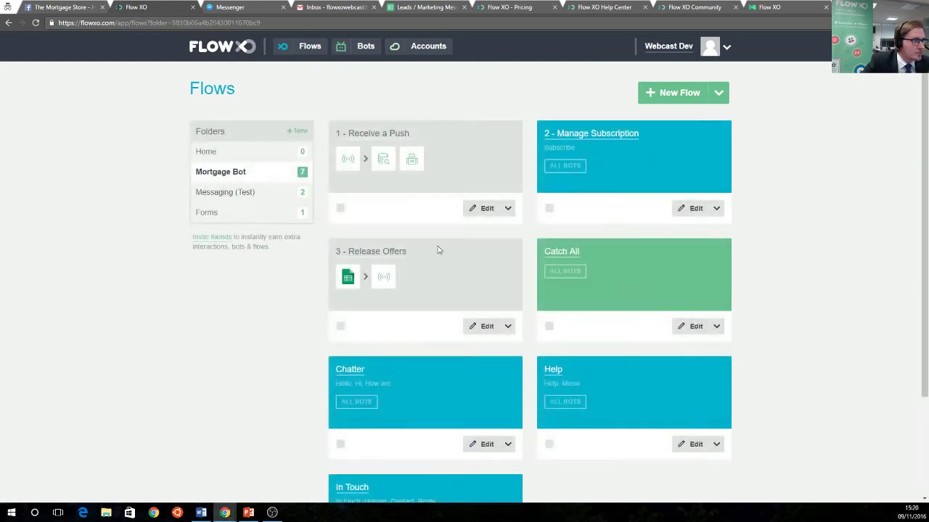
{"action": "left_click", "coordinate": [352, 371]}
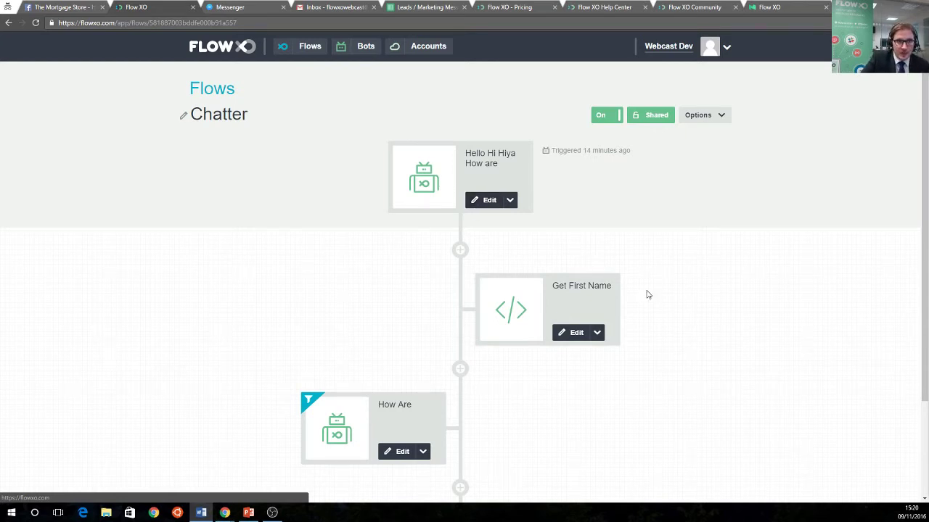
{"action": "left_click", "coordinate": [476, 205]}
Step through the Hello/Hi/Hiya/How are trigger's message, filter and name settings unchanged
{"action": "left_click", "coordinate": [475, 203]}
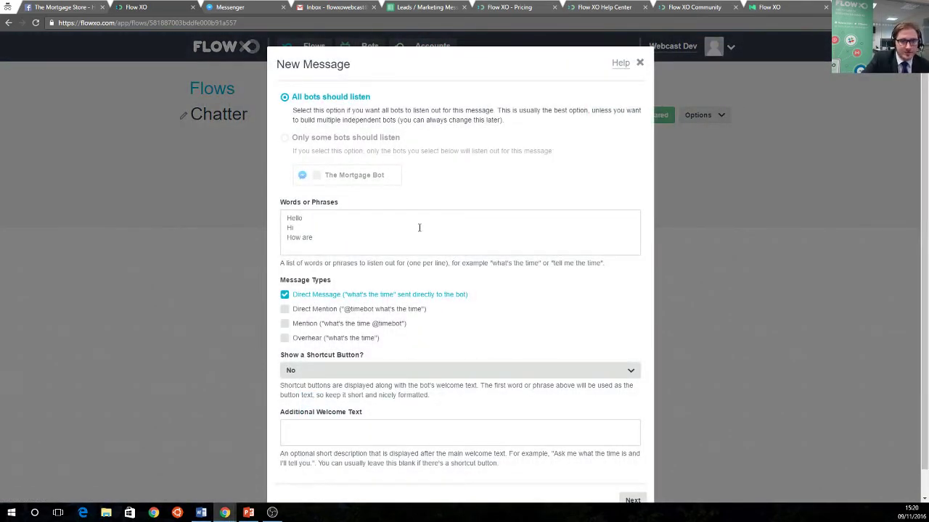
{"action": "scroll", "coordinate": [411, 236], "scroll_direction": "down", "scroll_amount": 1}
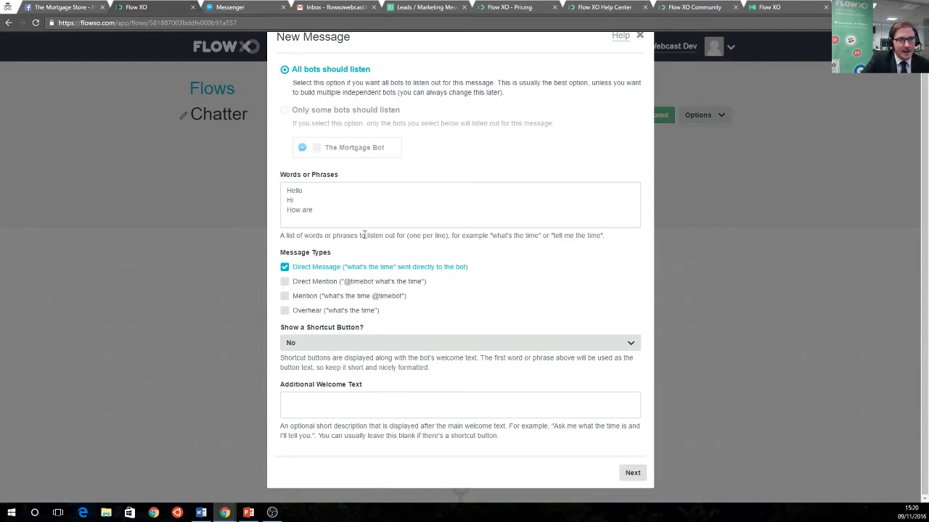
{"action": "left_click", "coordinate": [628, 473]}
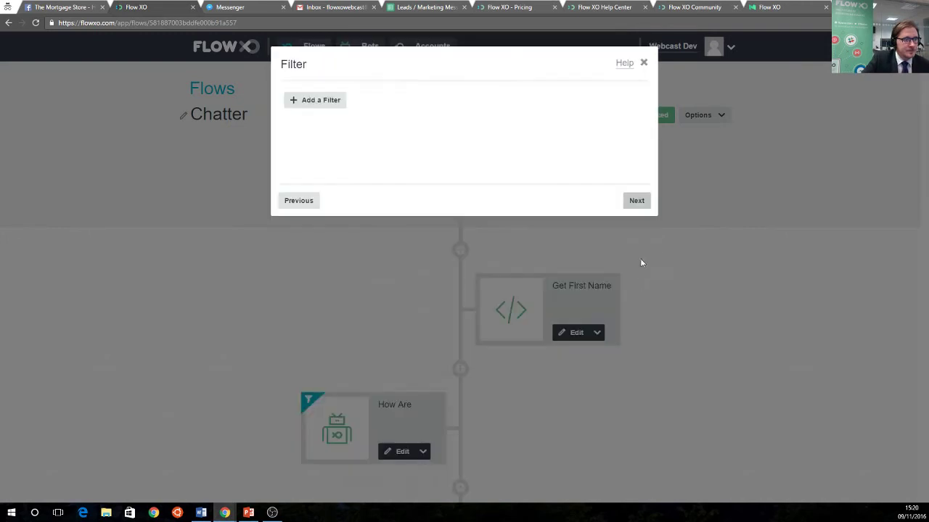
{"action": "left_click", "coordinate": [636, 200]}
{"action": "left_click", "coordinate": [638, 201]}
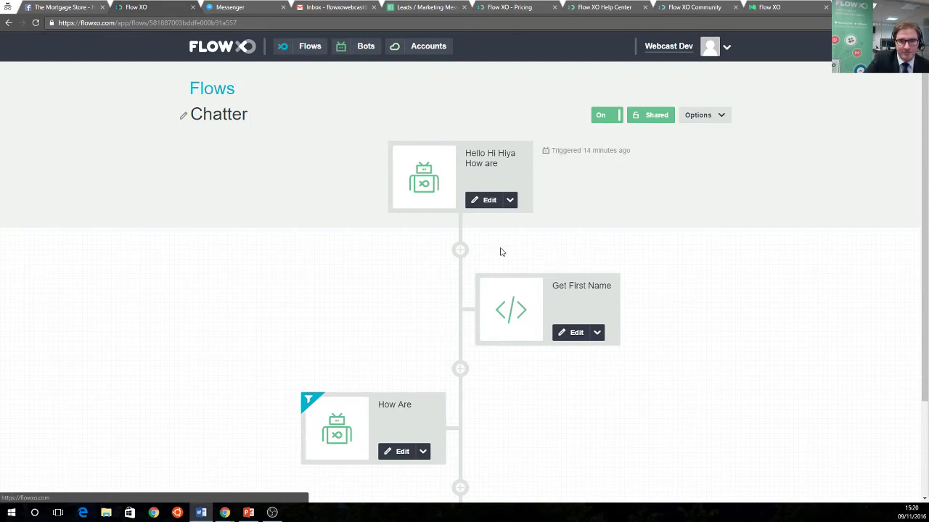
{"action": "scroll", "coordinate": [476, 314], "scroll_direction": "down", "scroll_amount": 1}
{"action": "scroll", "coordinate": [476, 314], "scroll_direction": "down", "scroll_amount": 1}
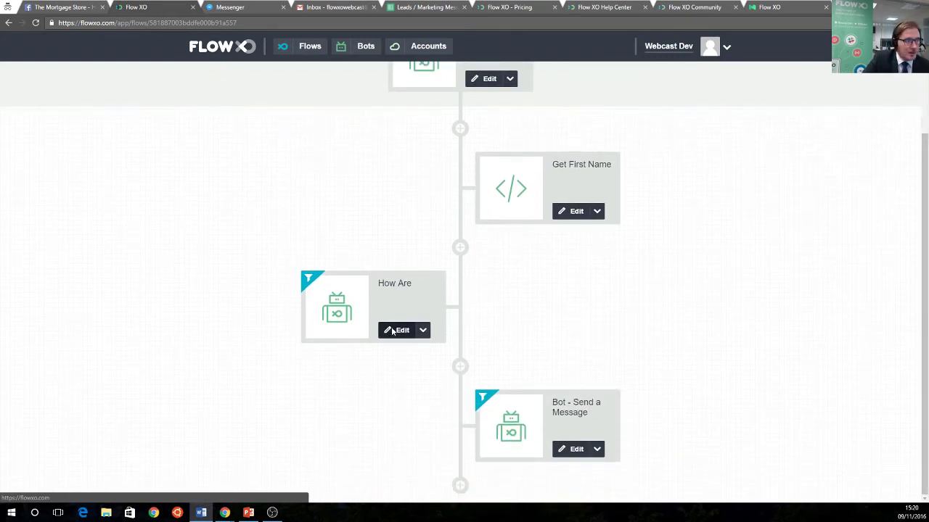
Resave the How Are step unchanged through its filter and naming pages
{"action": "left_click", "coordinate": [396, 331]}
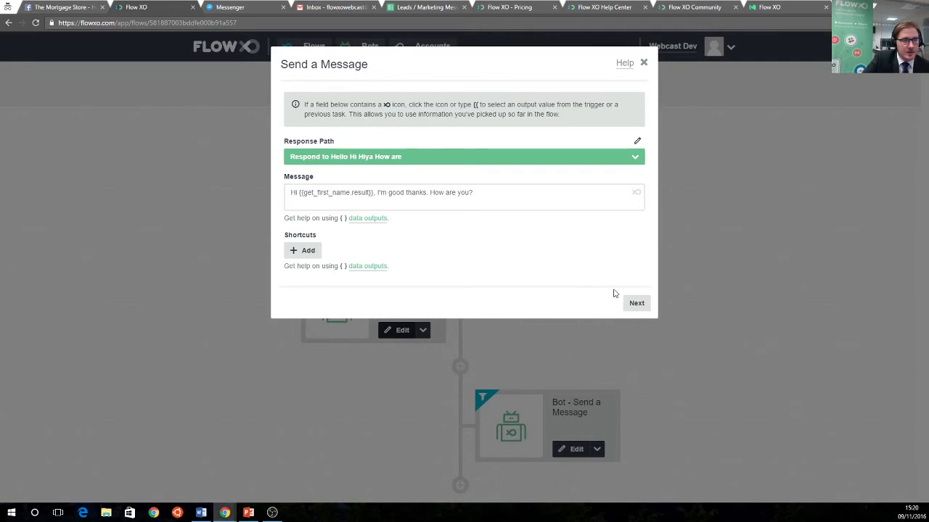
{"action": "left_click", "coordinate": [634, 304]}
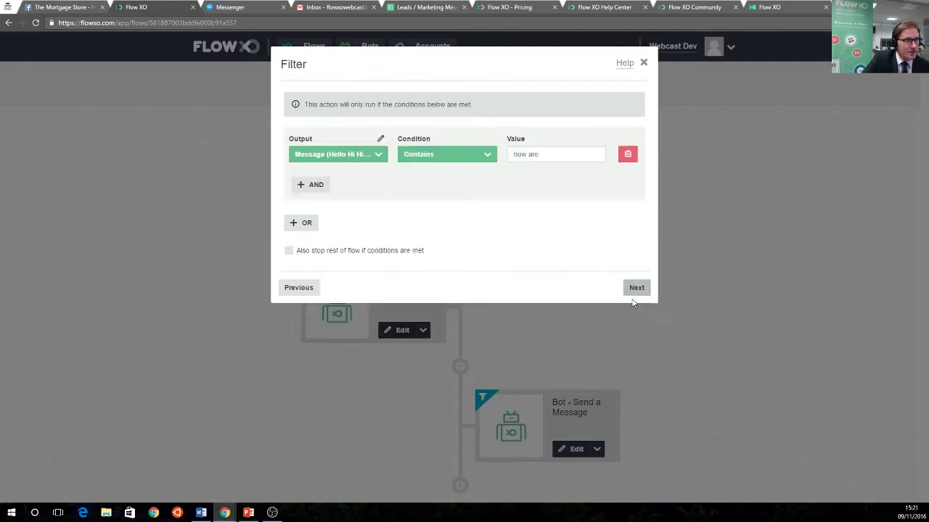
{"action": "left_click", "coordinate": [636, 288]}
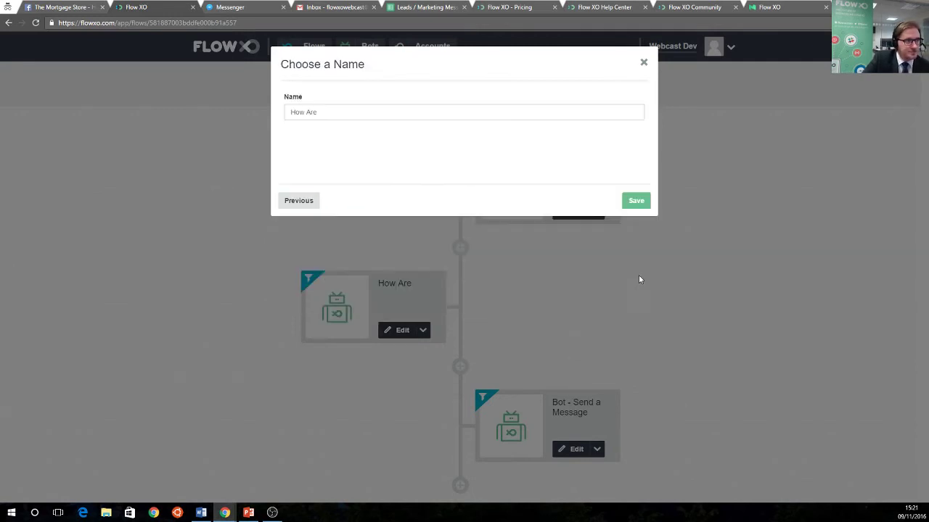
{"action": "left_click", "coordinate": [636, 201]}
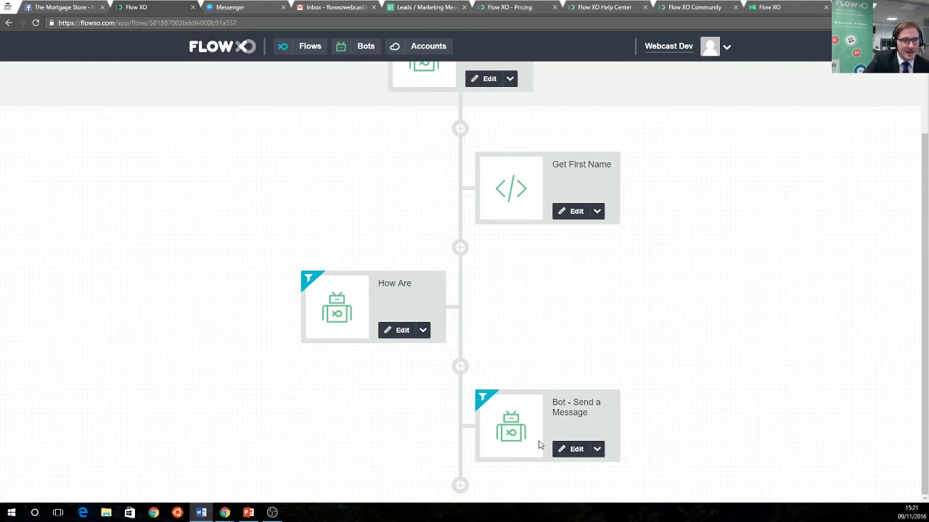
Resave the Bot - Send a Message step unchanged
{"action": "left_click", "coordinate": [560, 449]}
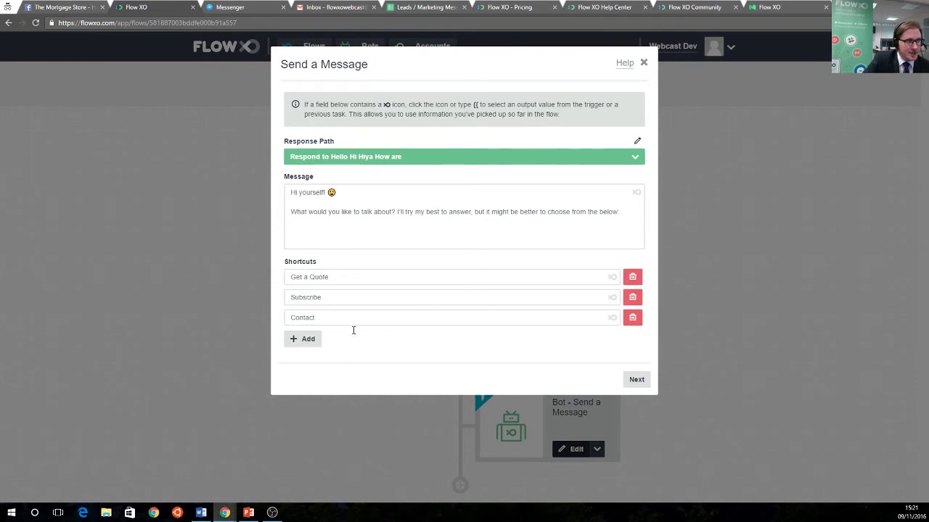
{"action": "left_click", "coordinate": [635, 383]}
{"action": "left_click", "coordinate": [646, 288]}
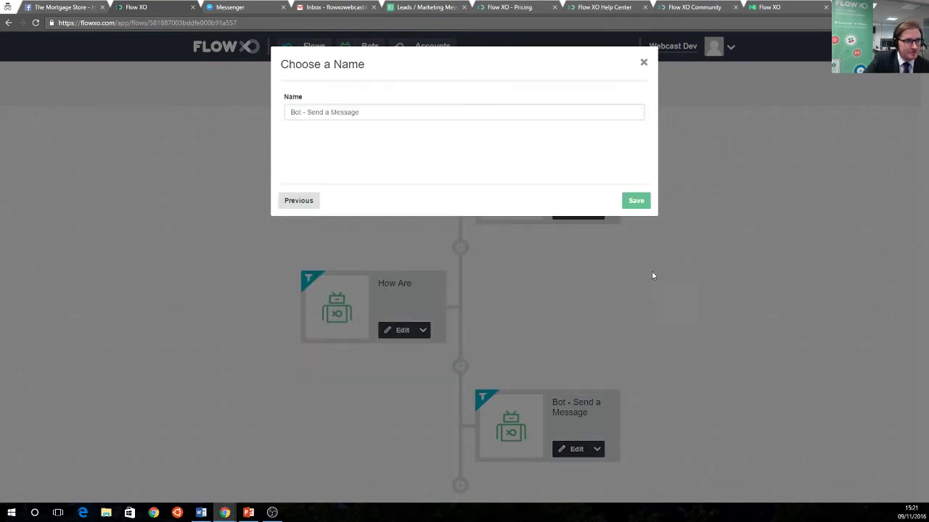
{"action": "left_click", "coordinate": [645, 205]}
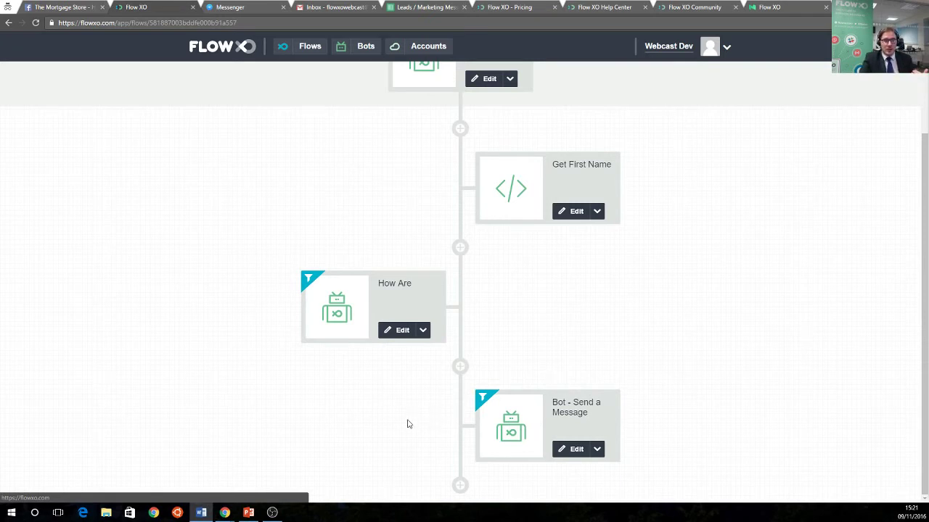
Return from the flow to the Flows overview with the Home folder
{"action": "scroll", "coordinate": [501, 400], "scroll_direction": "up", "scroll_amount": 2}
{"action": "scroll", "coordinate": [501, 399], "scroll_direction": "down", "scroll_amount": 2}
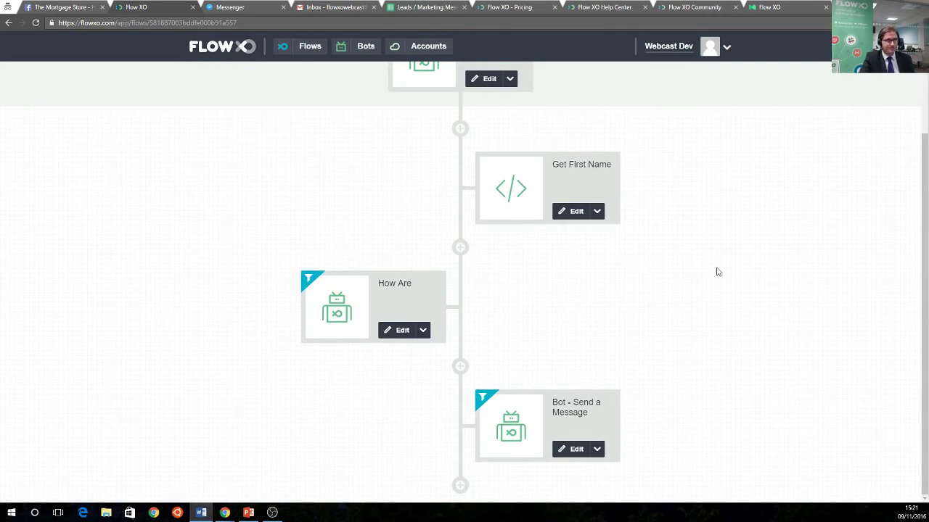
{"action": "left_click", "coordinate": [194, 41]}
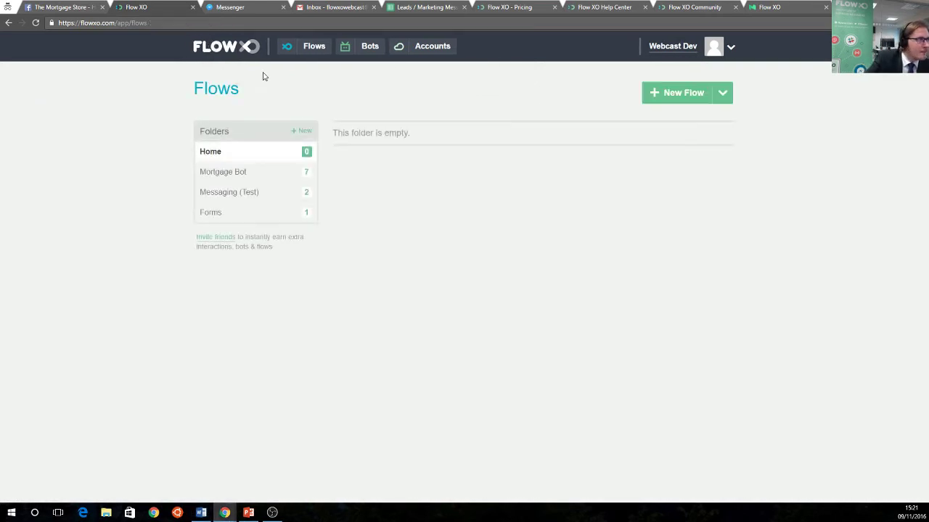
Open the Mortgage Bot Help flow and review its trigger settings without changes
{"action": "left_click", "coordinate": [240, 175]}
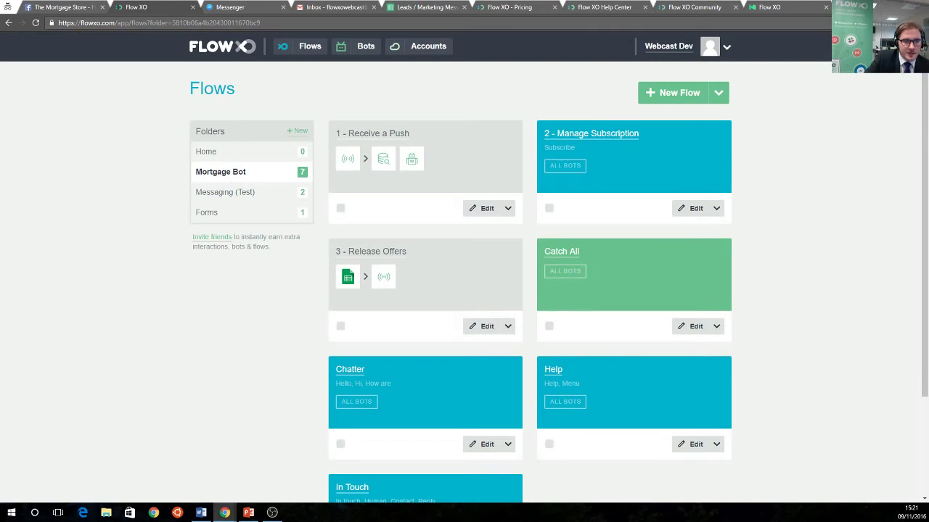
{"action": "key", "text": "alt+Tab"}
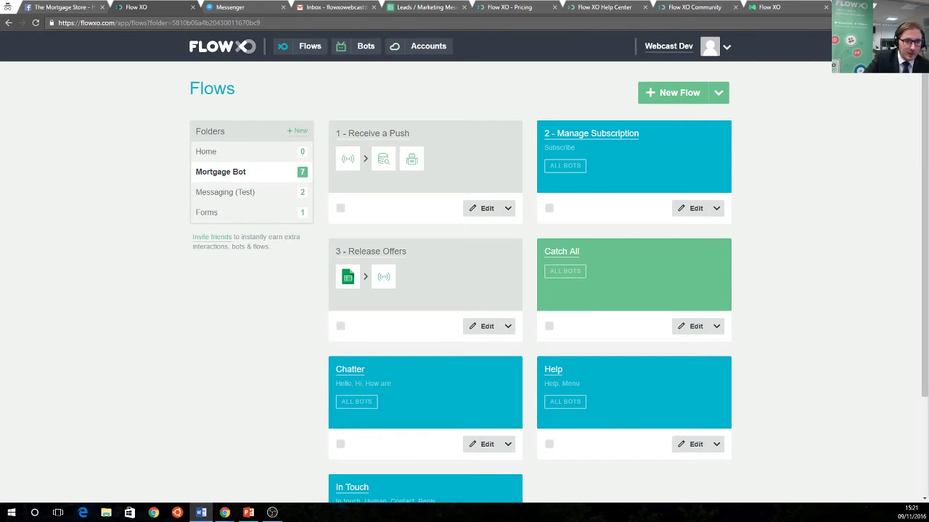
{"action": "left_click", "coordinate": [551, 371]}
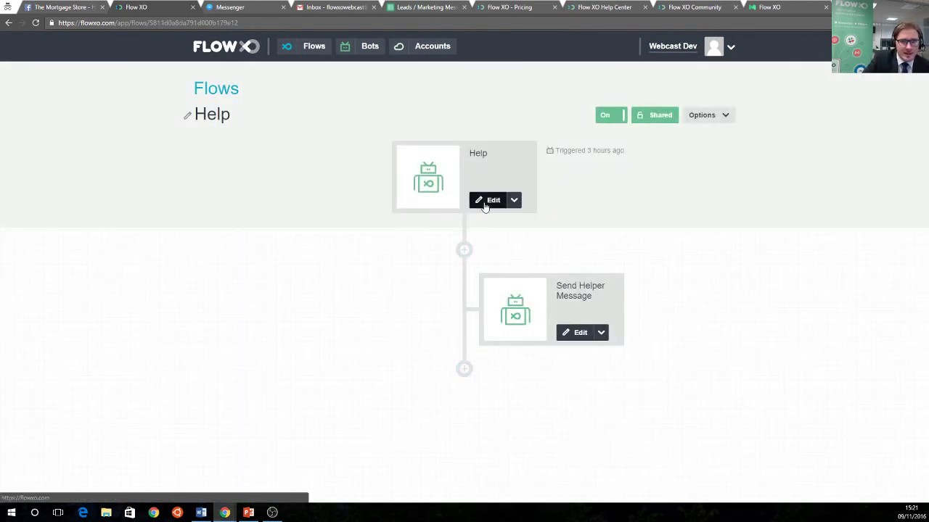
{"action": "left_click", "coordinate": [486, 200]}
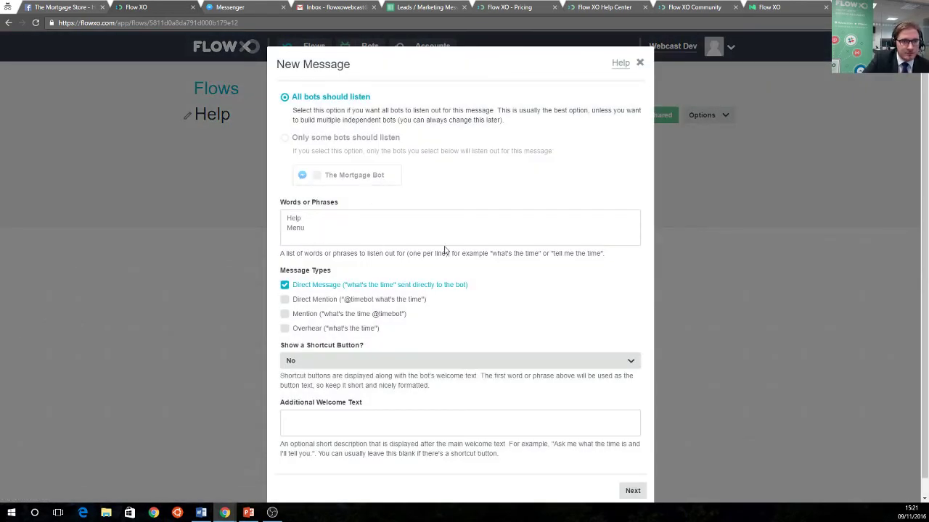
{"action": "scroll", "coordinate": [607, 195], "scroll_direction": "down", "scroll_amount": 1}
{"action": "scroll", "coordinate": [638, 73], "scroll_direction": "up", "scroll_amount": 1}
{"action": "left_click", "coordinate": [639, 63]}
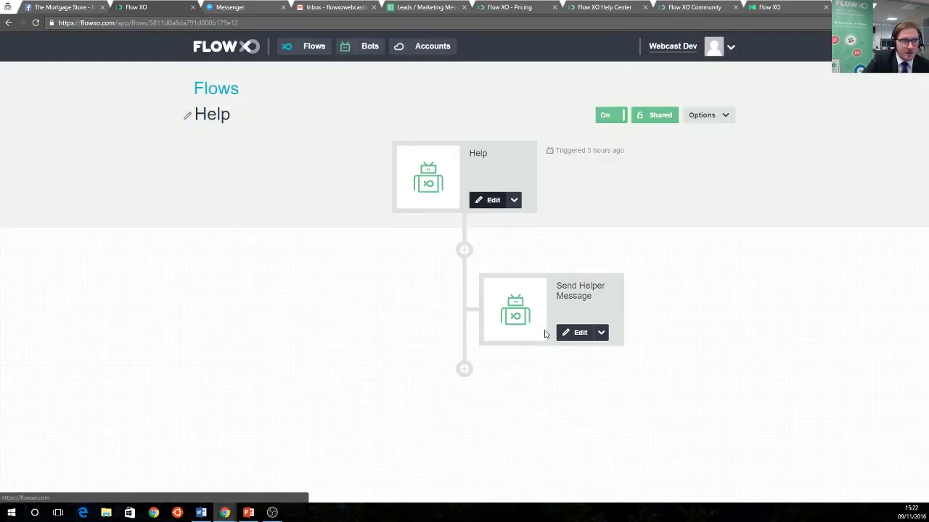
Review the Send Helper Message step, then bring up the Messenger bot chat
{"action": "left_click", "coordinate": [570, 332]}
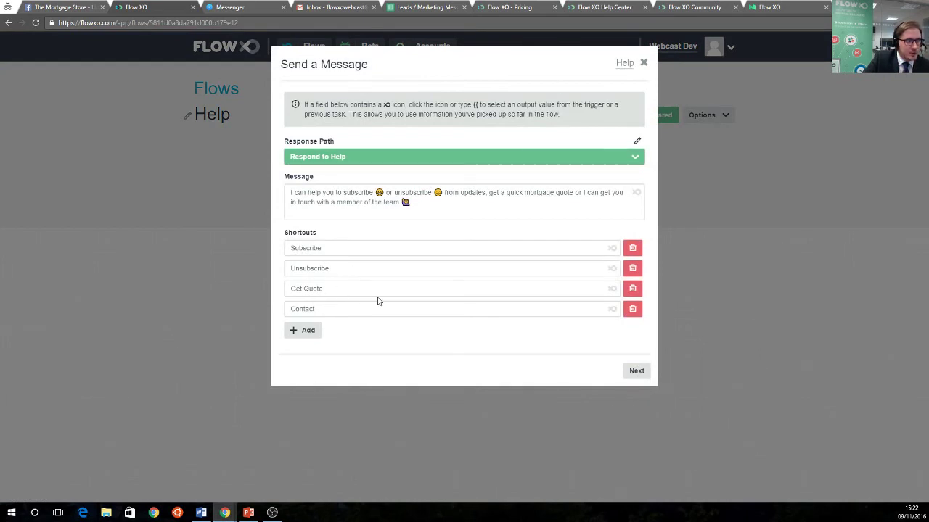
{"action": "left_click", "coordinate": [644, 65]}
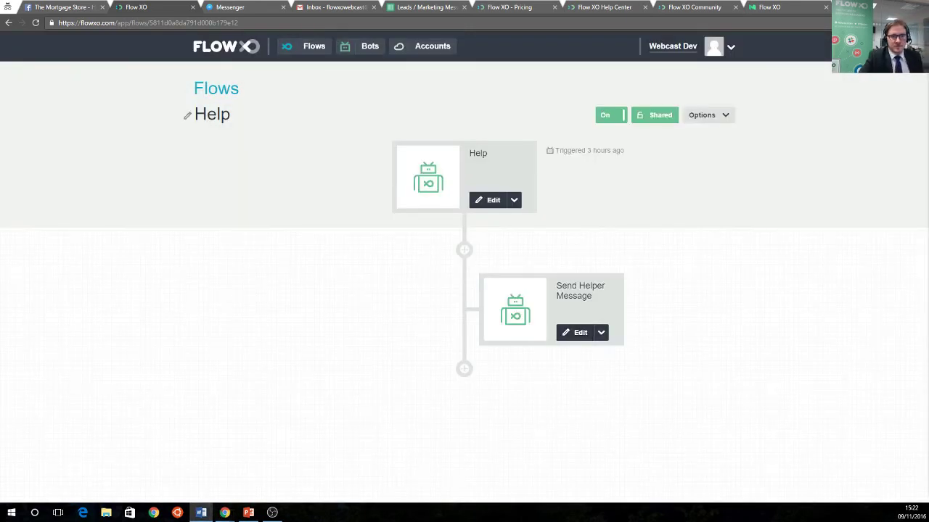
{"action": "left_click", "coordinate": [233, 7]}
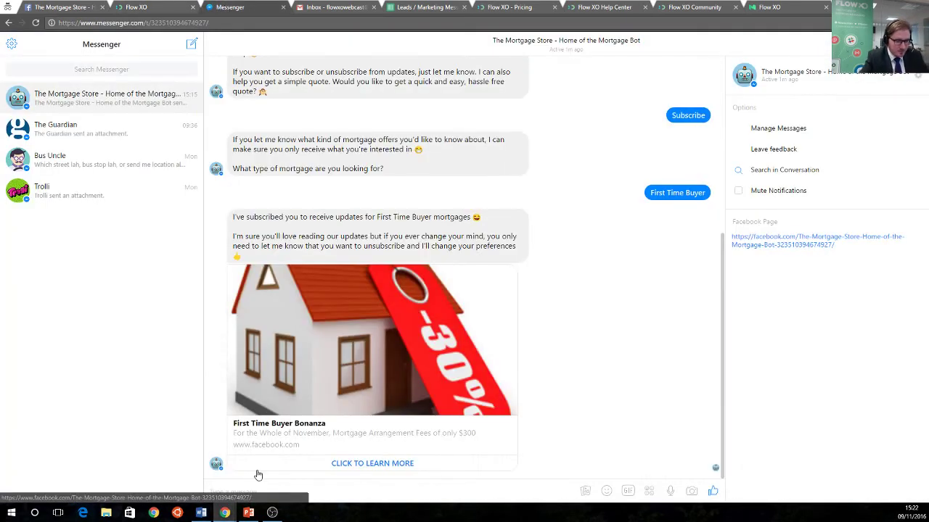
Send 'Help' to the bot in Messenger, then return to the Flow XO Help flow
{"action": "type", "text": "Help"}
{"action": "key", "text": "Return"}
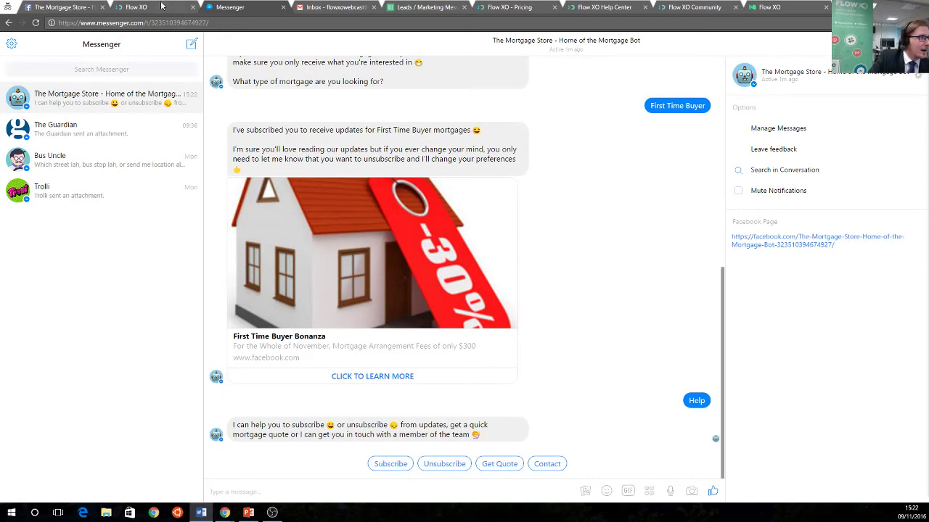
{"action": "left_click", "coordinate": [139, 8]}
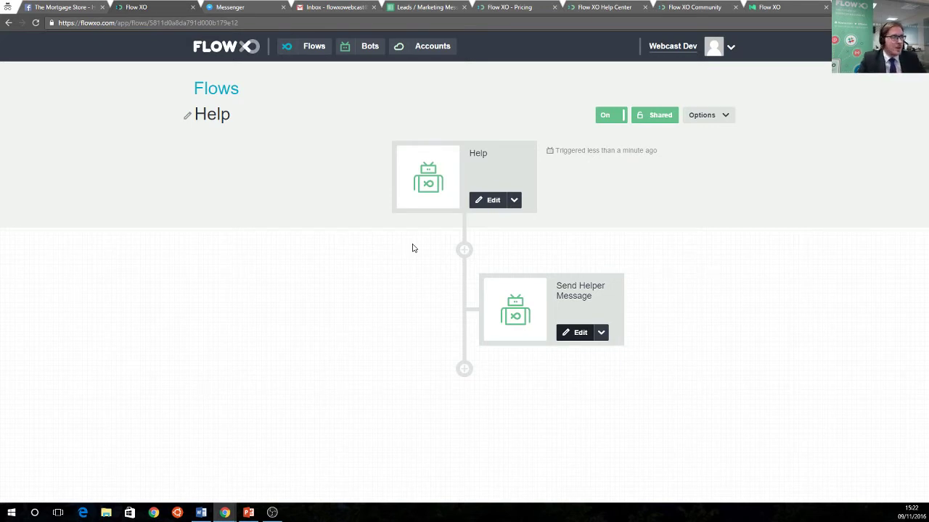
{"action": "left_click", "coordinate": [233, 58]}
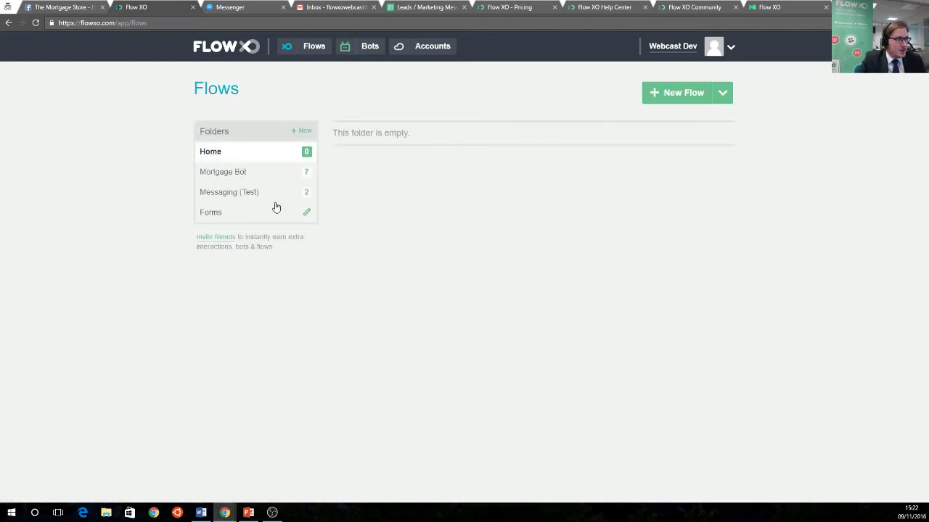
{"action": "left_click", "coordinate": [242, 196]}
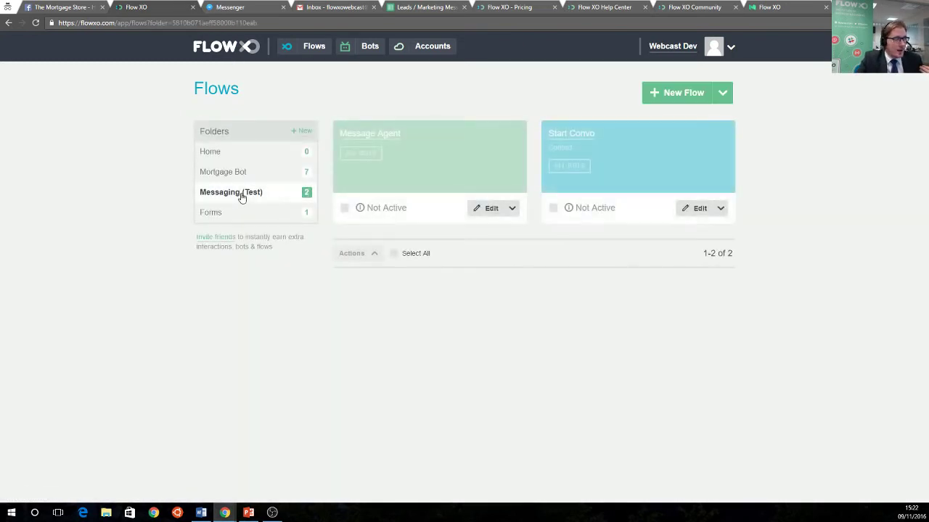
{"action": "left_click", "coordinate": [240, 174]}
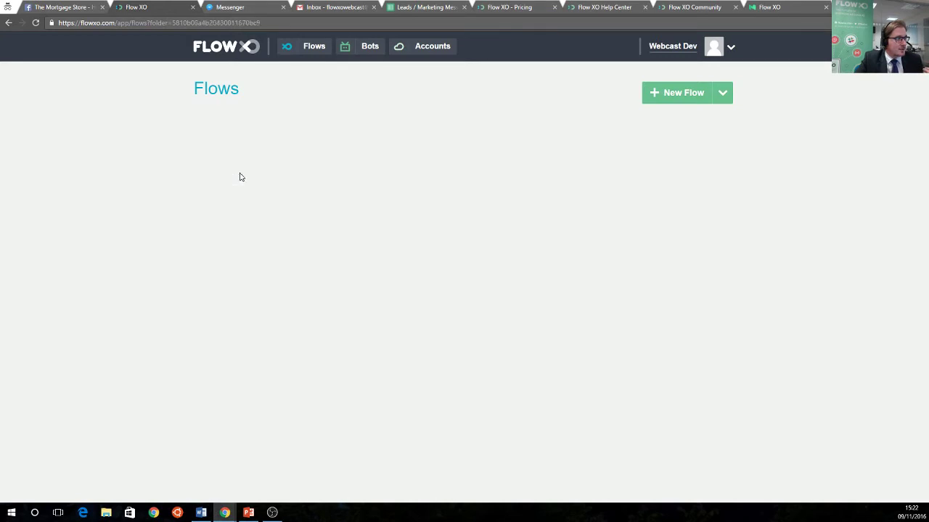
{"action": "scroll", "coordinate": [409, 317], "scroll_direction": "down", "scroll_amount": 1}
{"action": "scroll", "coordinate": [373, 369], "scroll_direction": "down", "scroll_amount": 2}
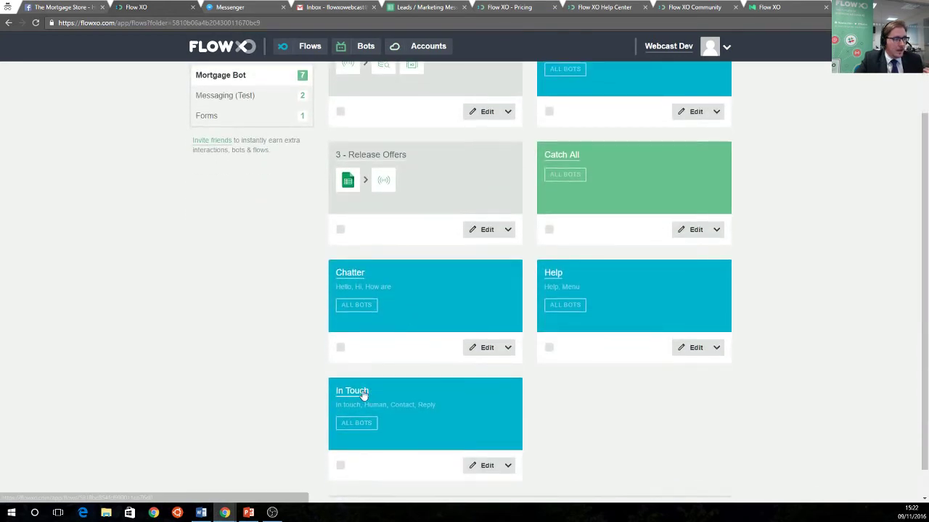
{"action": "left_click", "coordinate": [363, 394]}
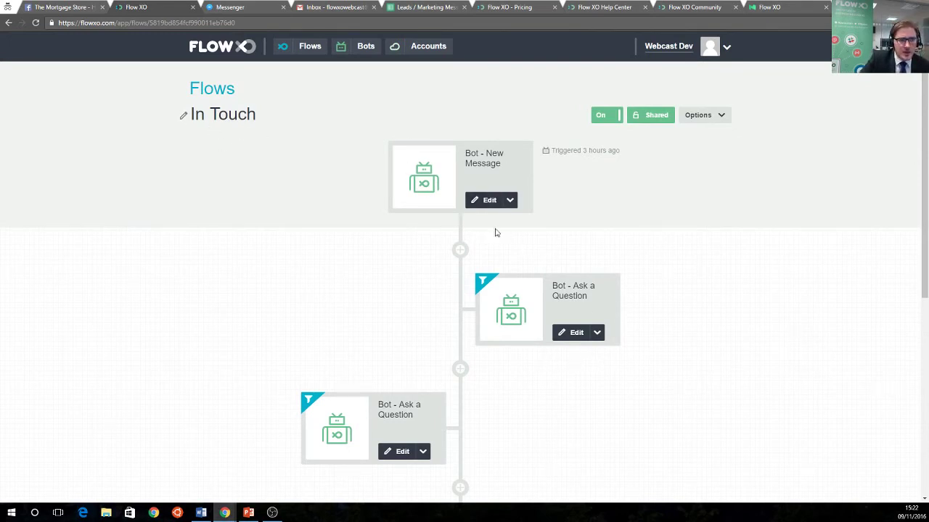
{"action": "left_click", "coordinate": [486, 201]}
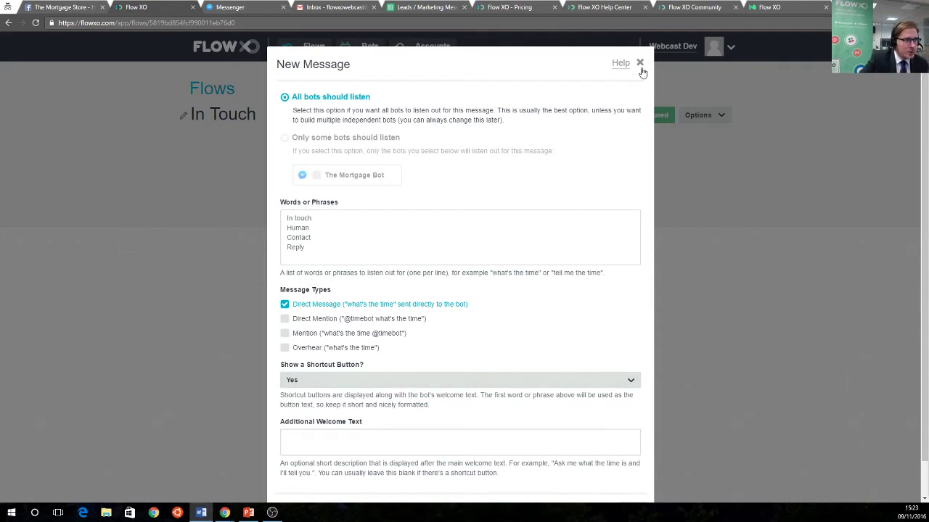
{"action": "scroll", "coordinate": [605, 407], "scroll_direction": "down", "scroll_amount": 1}
{"action": "left_click", "coordinate": [633, 472]}
{"action": "left_click", "coordinate": [635, 200]}
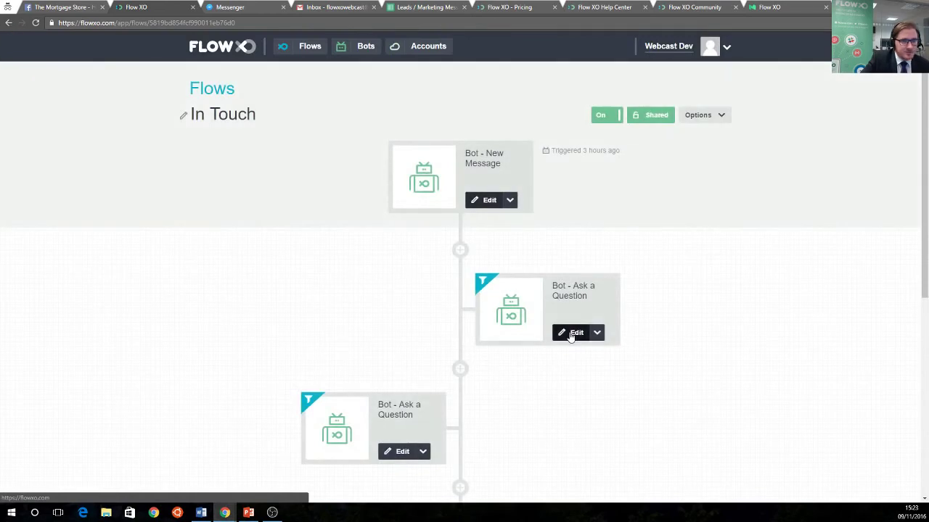
{"action": "left_click", "coordinate": [572, 333]}
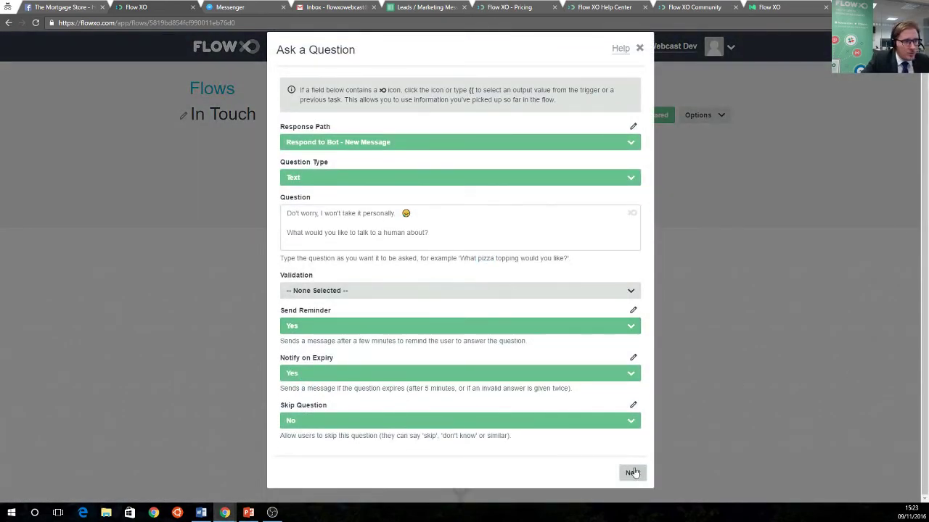
{"action": "left_click", "coordinate": [630, 473]}
{"action": "left_click", "coordinate": [636, 287]}
{"action": "left_click", "coordinate": [633, 202]}
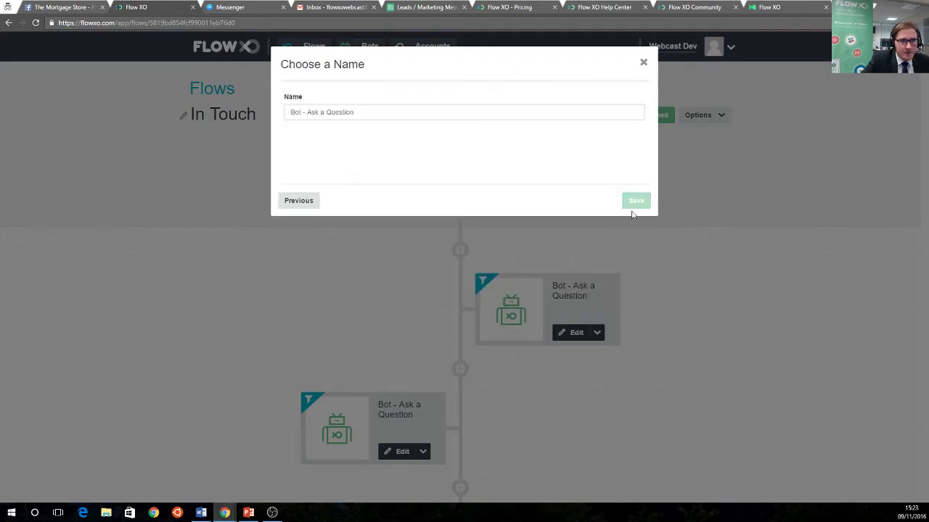
{"action": "scroll", "coordinate": [514, 348], "scroll_direction": "down", "scroll_amount": 2}
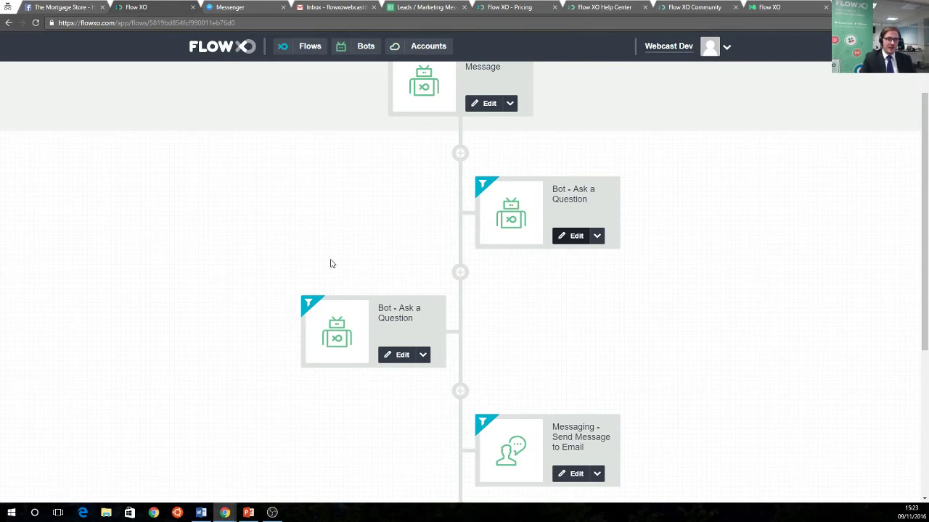
{"action": "scroll", "coordinate": [423, 302], "scroll_direction": "down", "scroll_amount": 3}
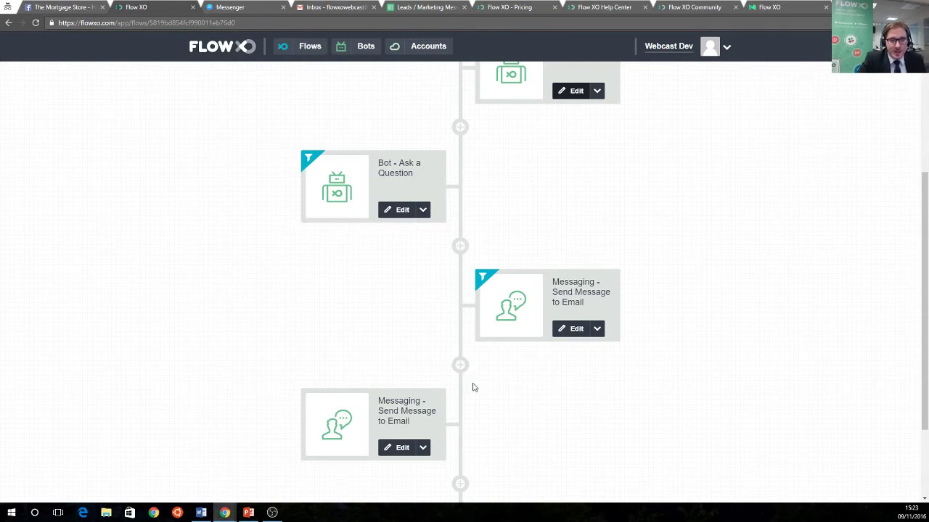
{"action": "scroll", "coordinate": [472, 385], "scroll_direction": "down", "scroll_amount": 1}
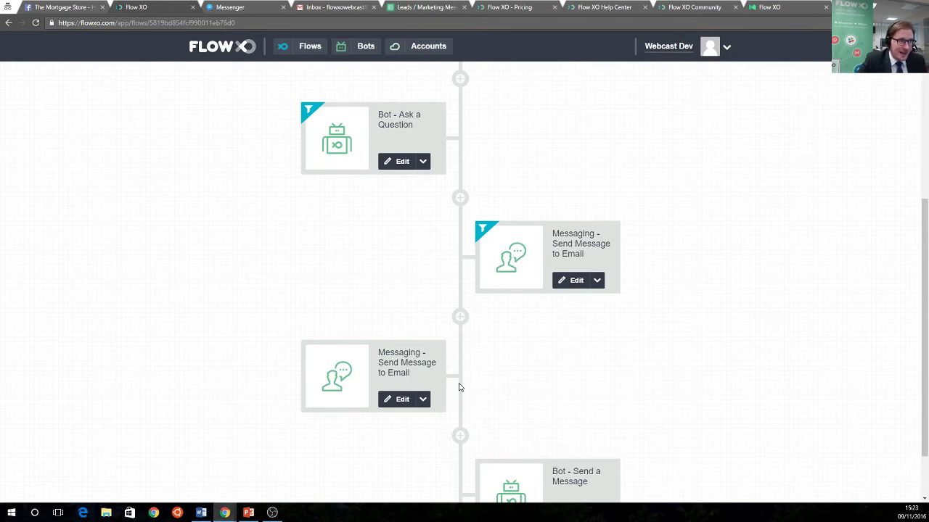
{"action": "scroll", "coordinate": [458, 391], "scroll_direction": "down", "scroll_amount": 1}
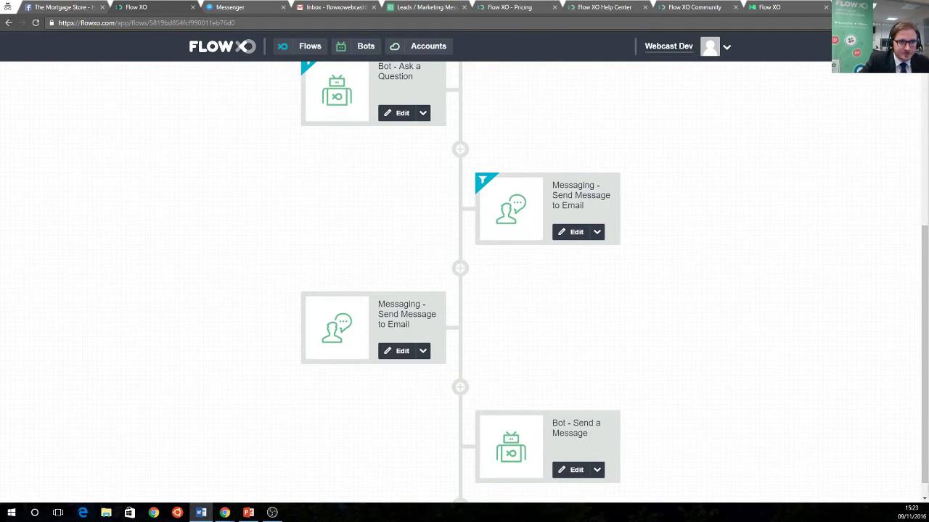
{"action": "scroll", "coordinate": [531, 393], "scroll_direction": "down", "scroll_amount": 1}
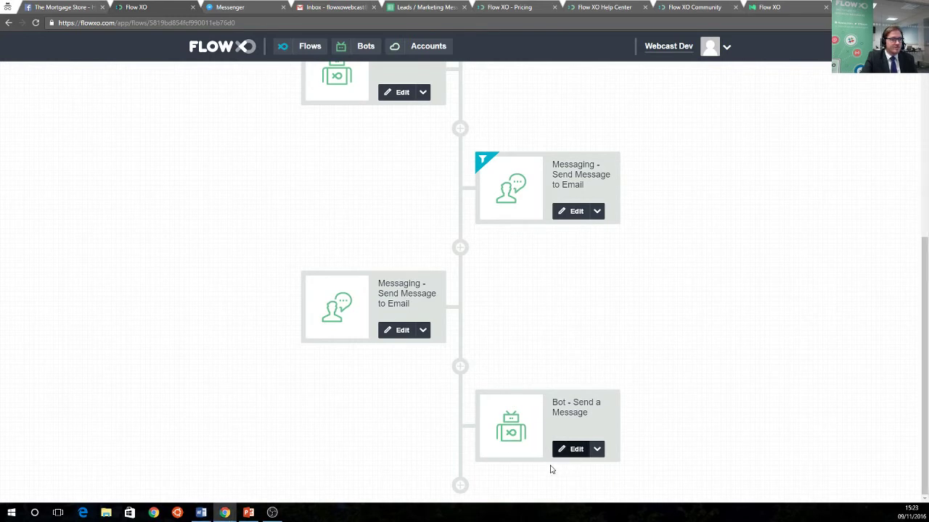
{"action": "left_click", "coordinate": [573, 449]}
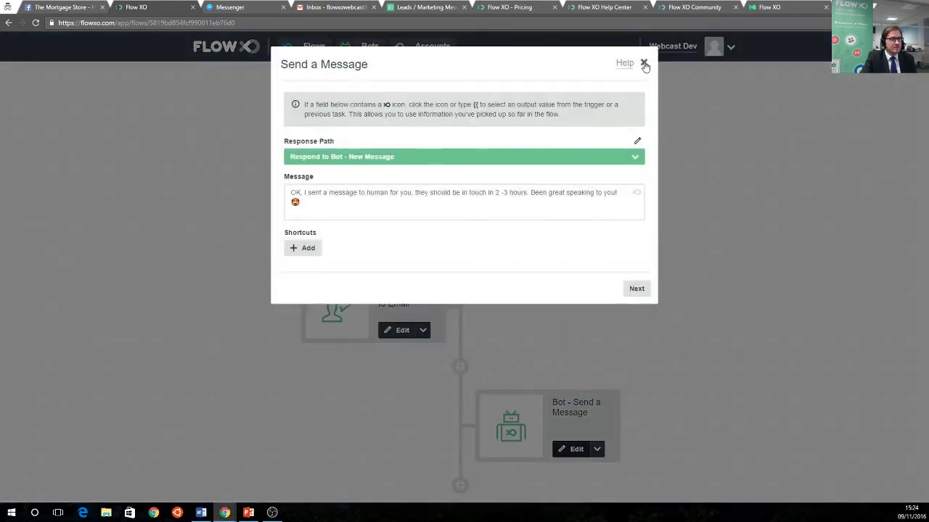
{"action": "left_click", "coordinate": [643, 62]}
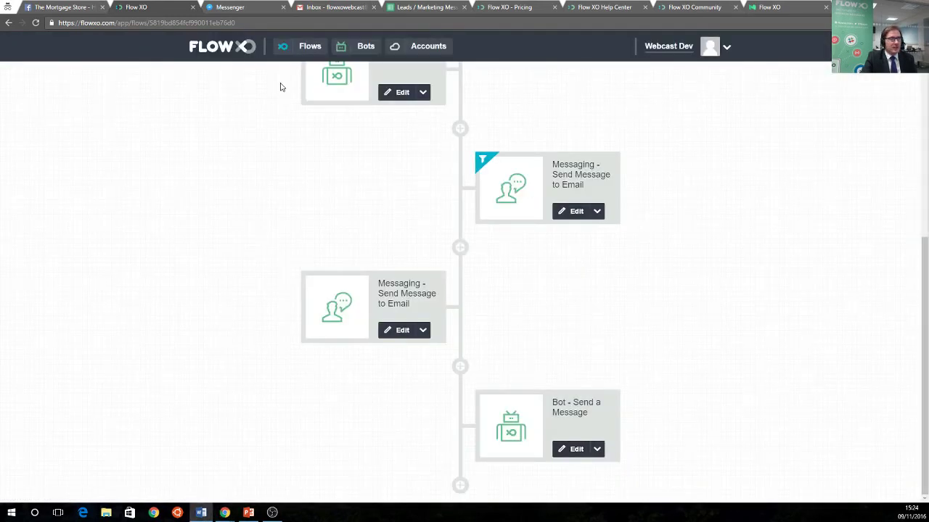
Send the bot 'I'd like to speak to a human' and a follow-up asking for more detail
{"action": "left_click", "coordinate": [238, 8]}
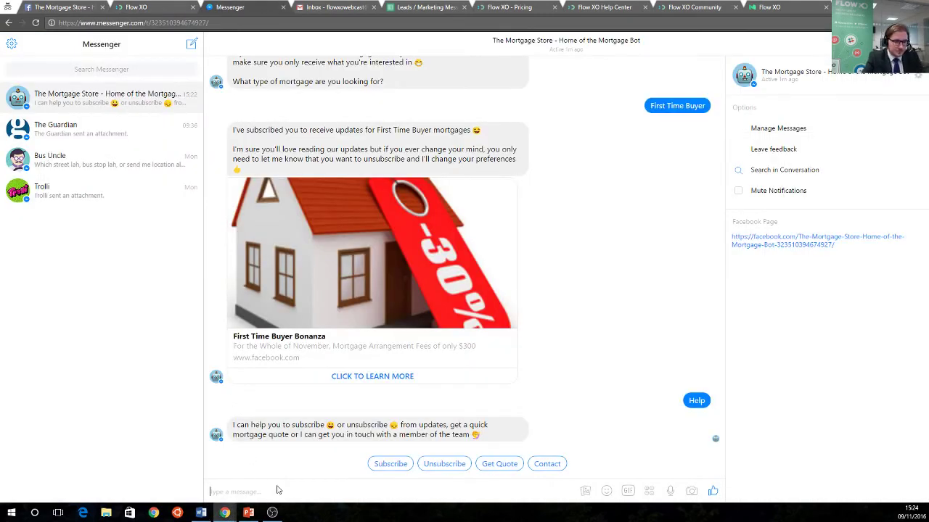
{"action": "type", "text": "I'd like to speak t"}
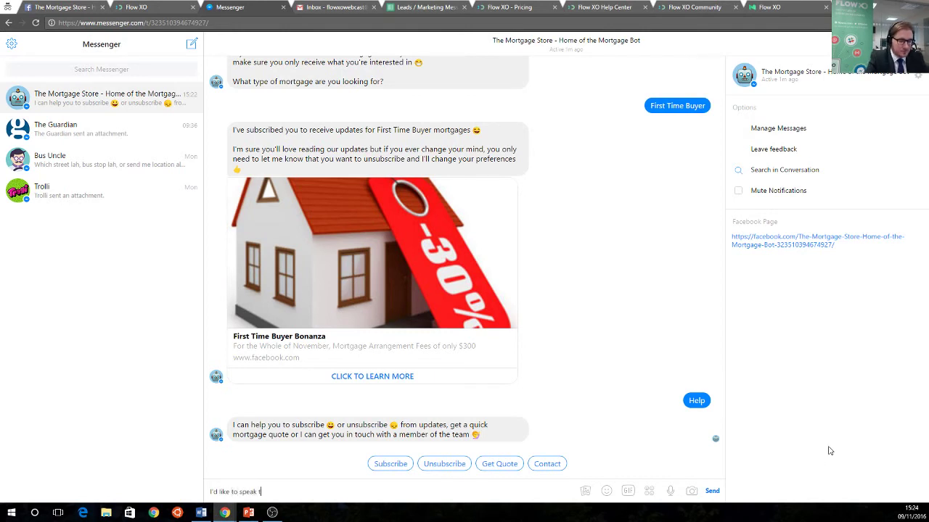
{"action": "type", "text": "o a human"}
{"action": "key", "text": "Return"}
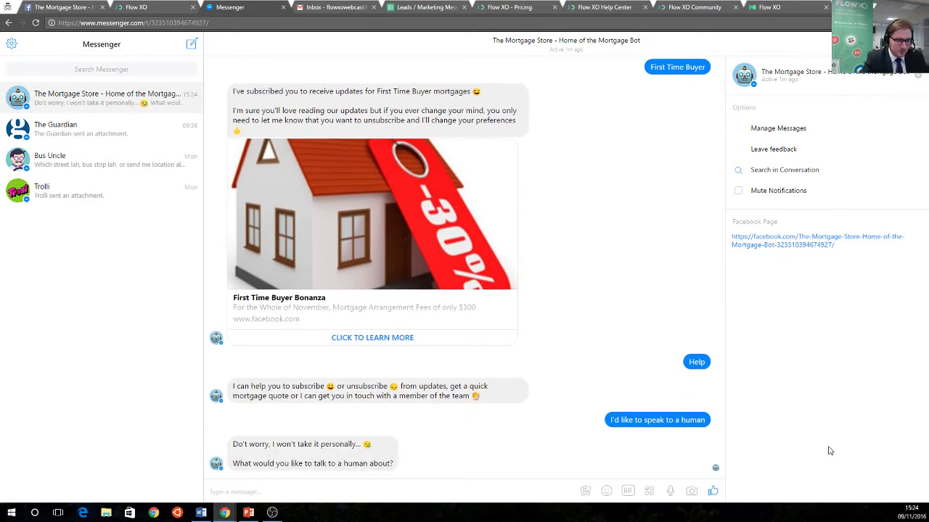
{"action": "type", "text": "I"}
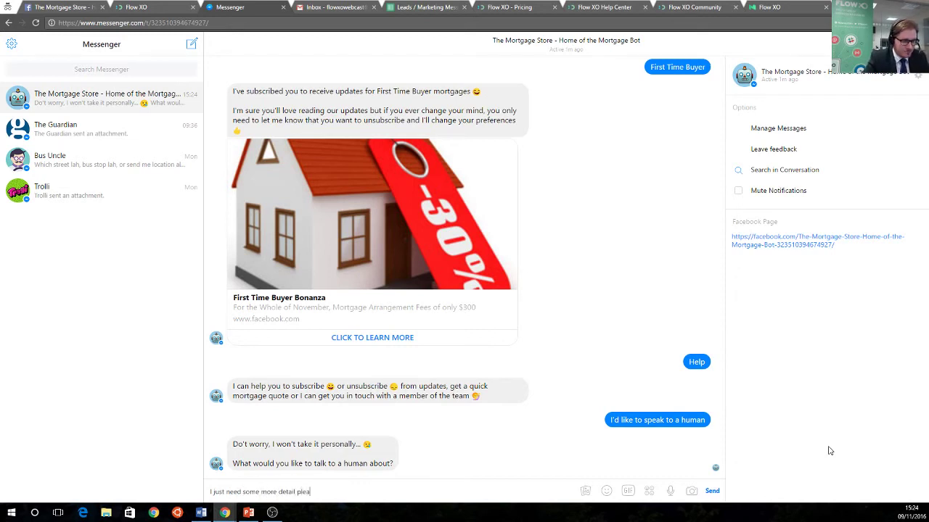
{"action": "key", "text": "Return"}
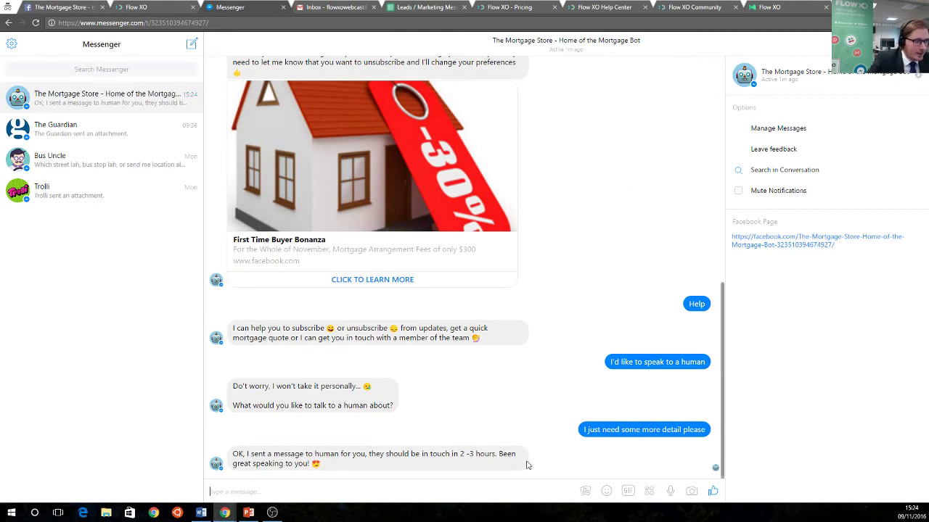
Open the 'A direct request for help' email in Gmail and review the customer's message
{"action": "left_click", "coordinate": [325, 10]}
{"action": "left_click", "coordinate": [29, 114]}
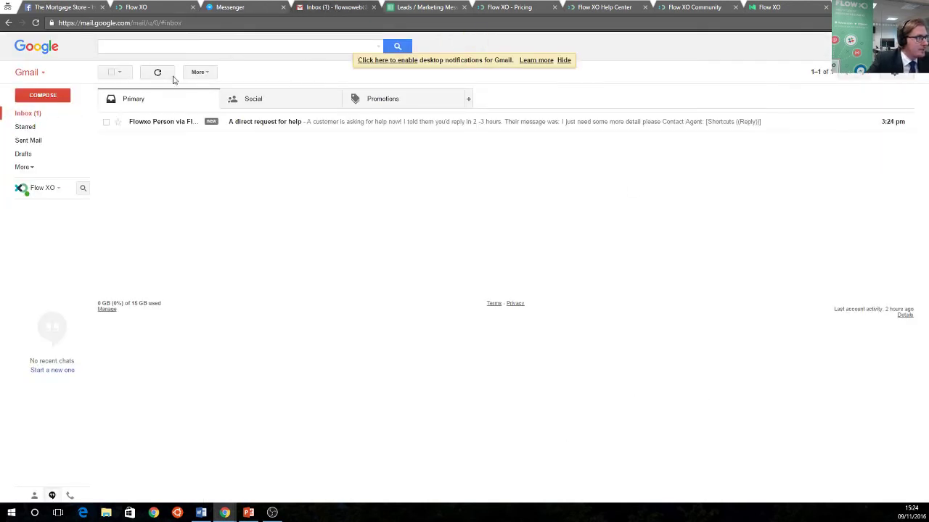
{"action": "left_click", "coordinate": [247, 124]}
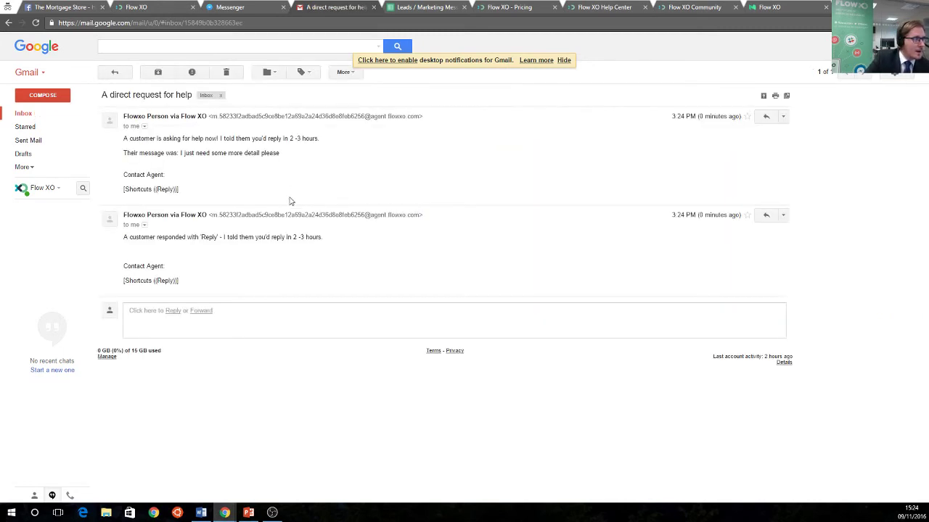
{"action": "left_click_drag", "start_coordinate": [144, 237], "coordinate": [245, 238]}
{"action": "left_click", "coordinate": [251, 267]}
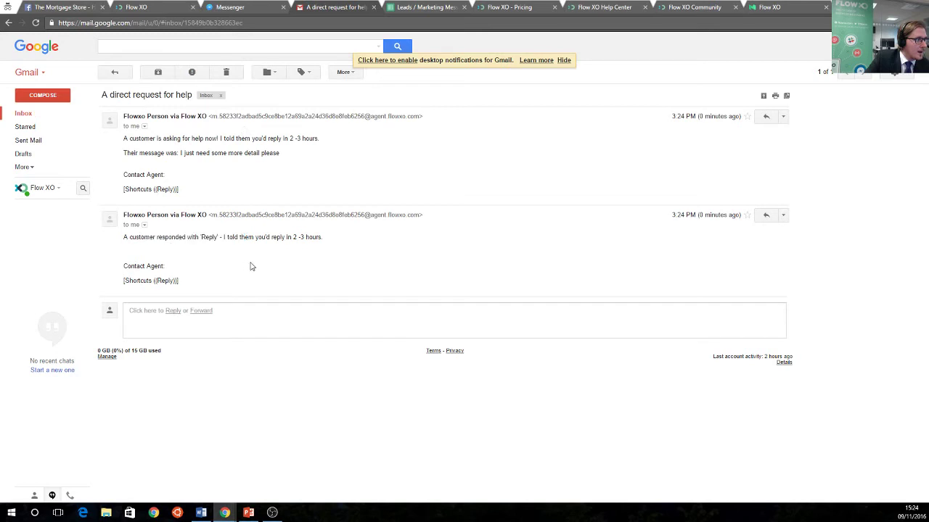
{"action": "left_click_drag", "start_coordinate": [168, 267], "coordinate": [140, 266]}
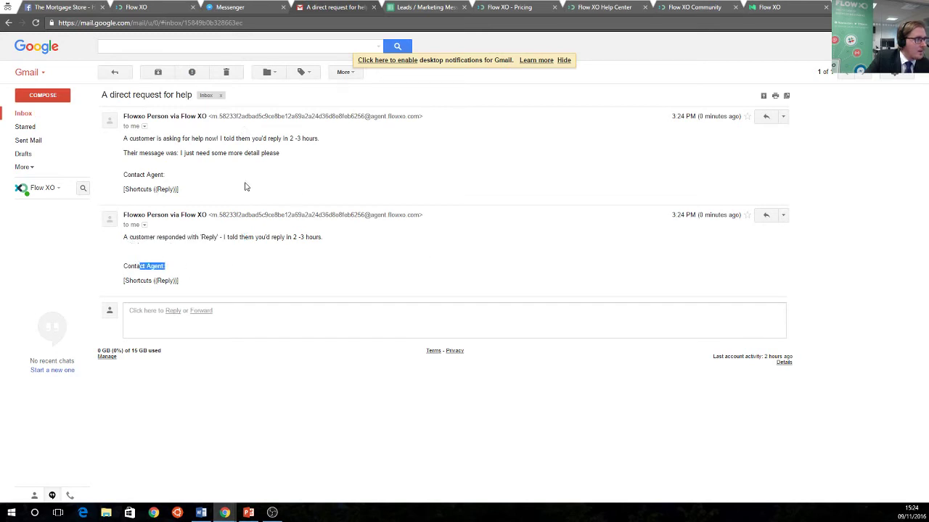
{"action": "left_click", "coordinate": [24, 113]}
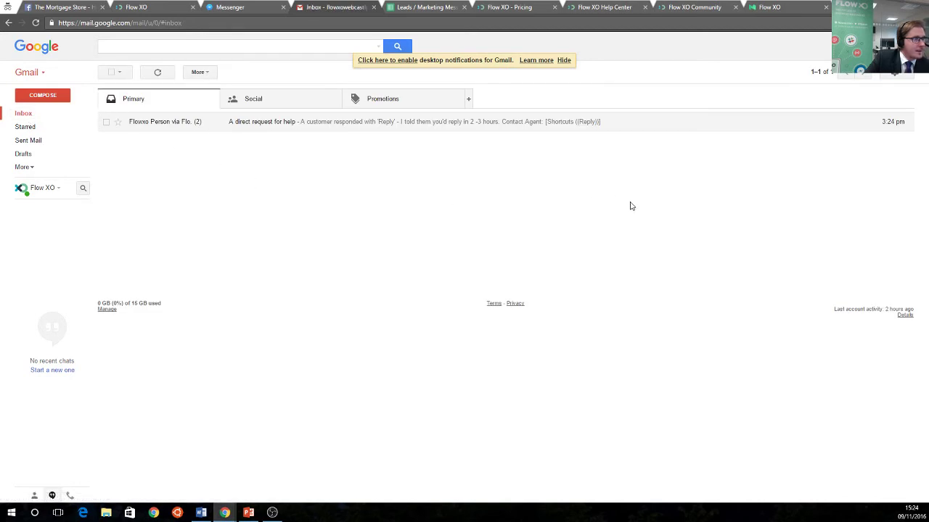
{"action": "left_click", "coordinate": [298, 129]}
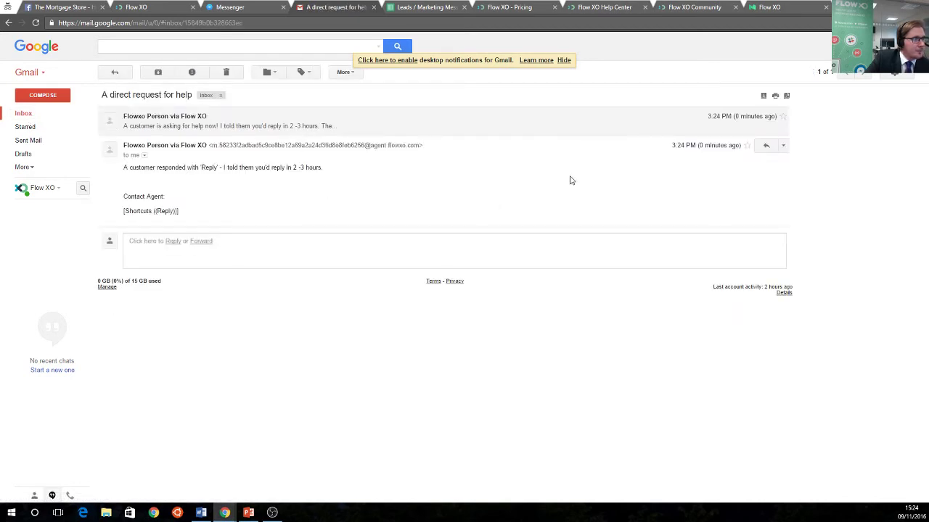
{"action": "left_click_drag", "start_coordinate": [213, 168], "coordinate": [323, 168]}
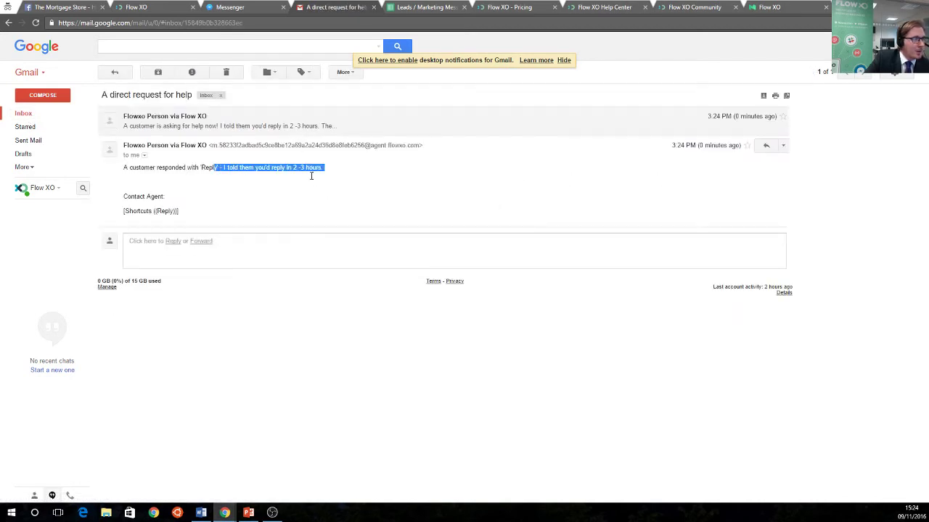
Reply 'Thanks for your message - how can we help further?' and send it
{"action": "left_click", "coordinate": [766, 146]}
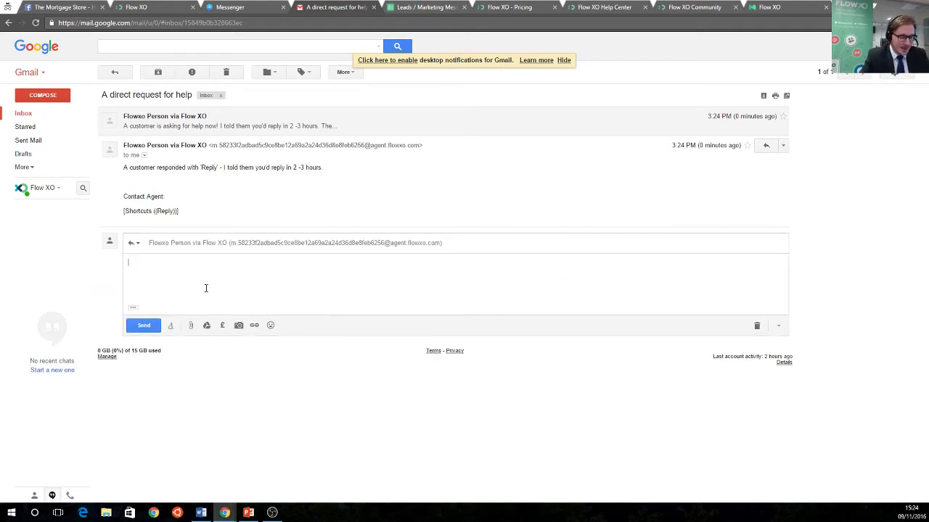
{"action": "type", "text": "Thanks for your "}
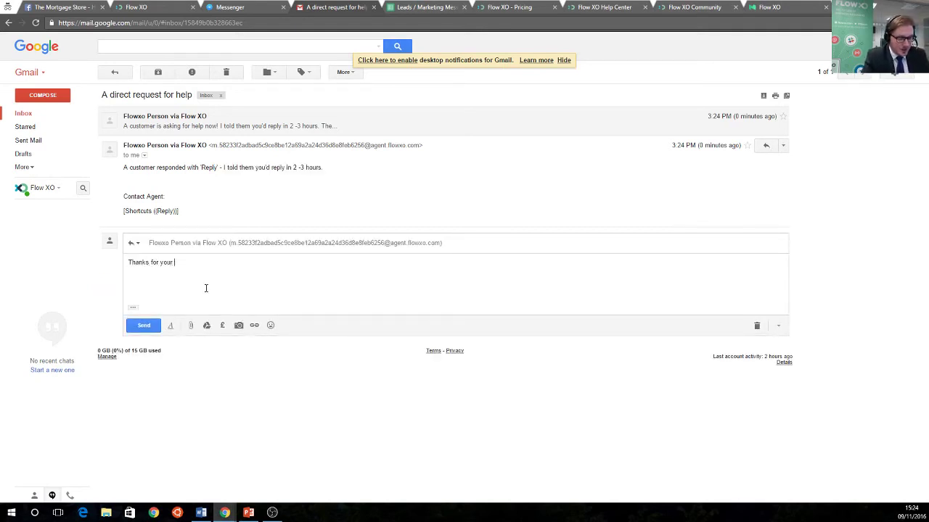
{"action": "type", "text": "message "}
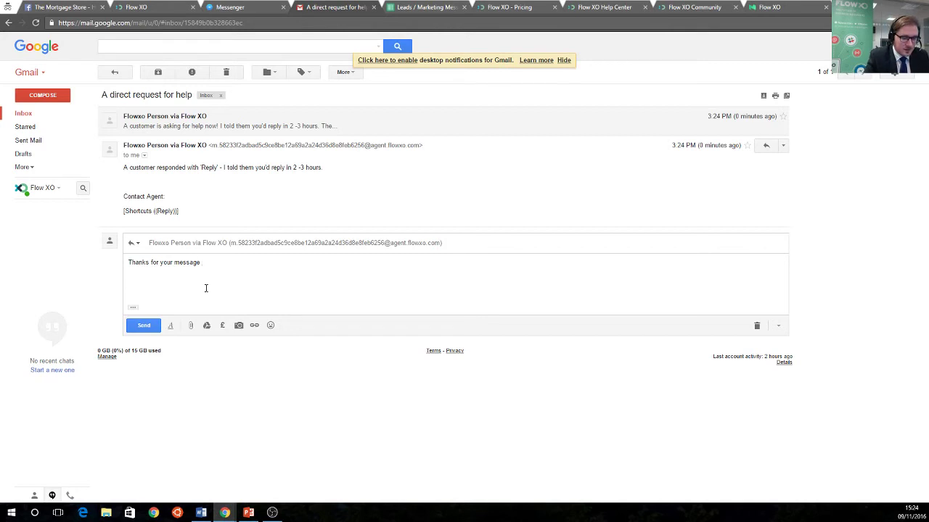
{"action": "type", "text": "- how can"}
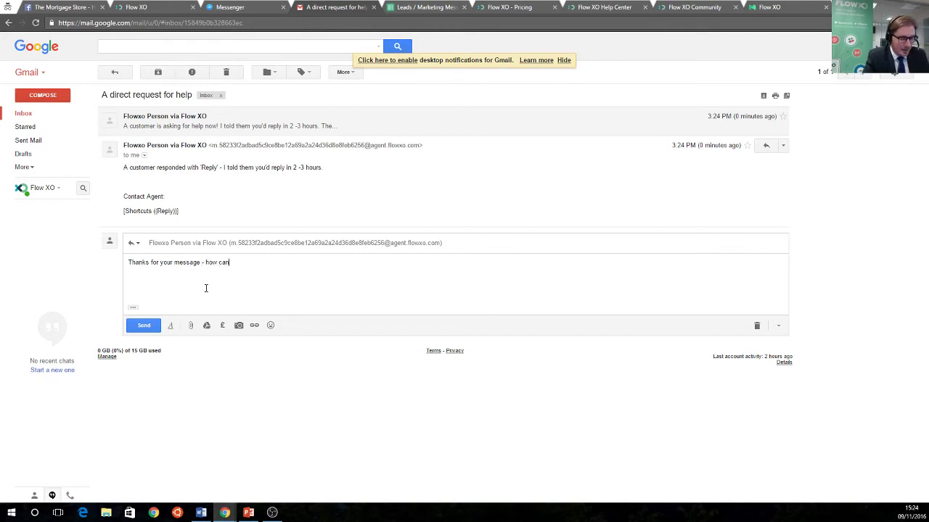
{"action": "type", "text": " we help fyu"}
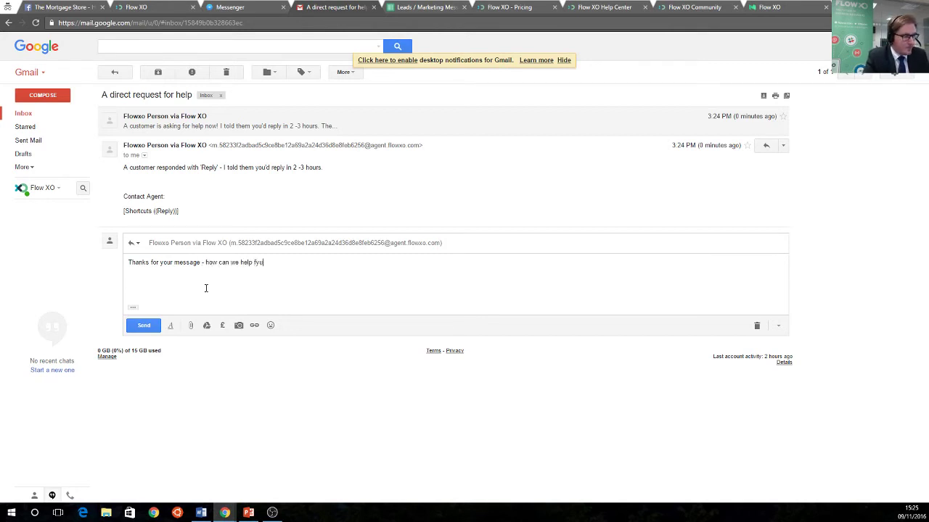
{"action": "key", "text": "BackSpace"}
{"action": "key", "text": "BackSpace"}
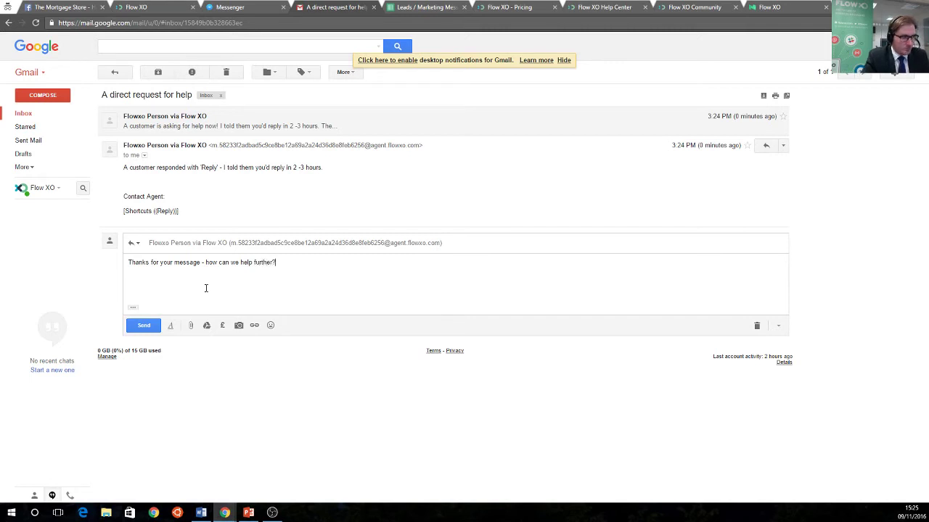
{"action": "type", "text": "urther?"}
{"action": "left_click", "coordinate": [144, 325]}
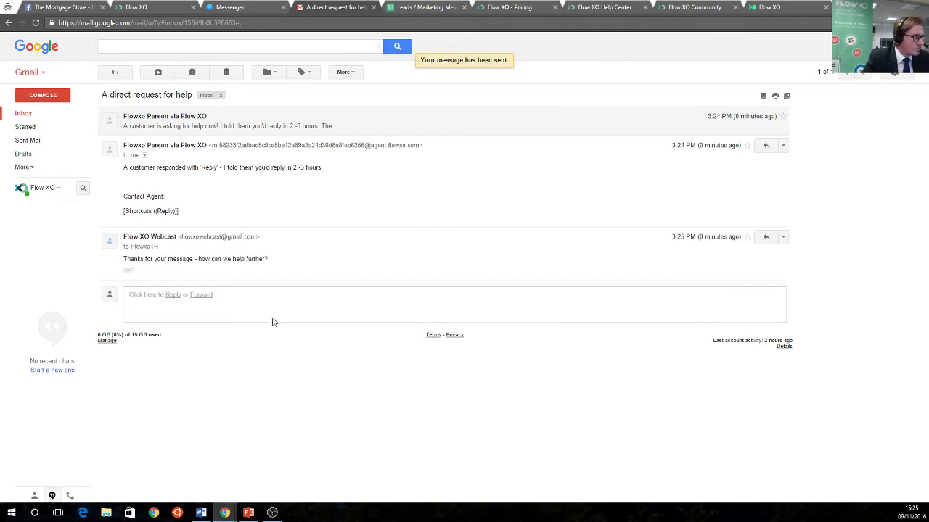
Check the agent's reply in the Messenger chat, then return to the Flow XO editor
{"action": "left_click", "coordinate": [230, 9]}
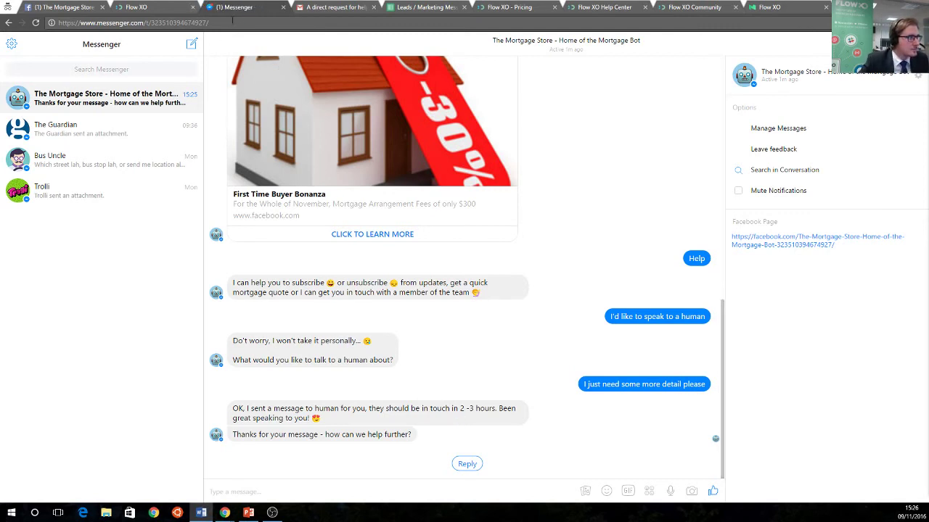
{"action": "left_click", "coordinate": [155, 8]}
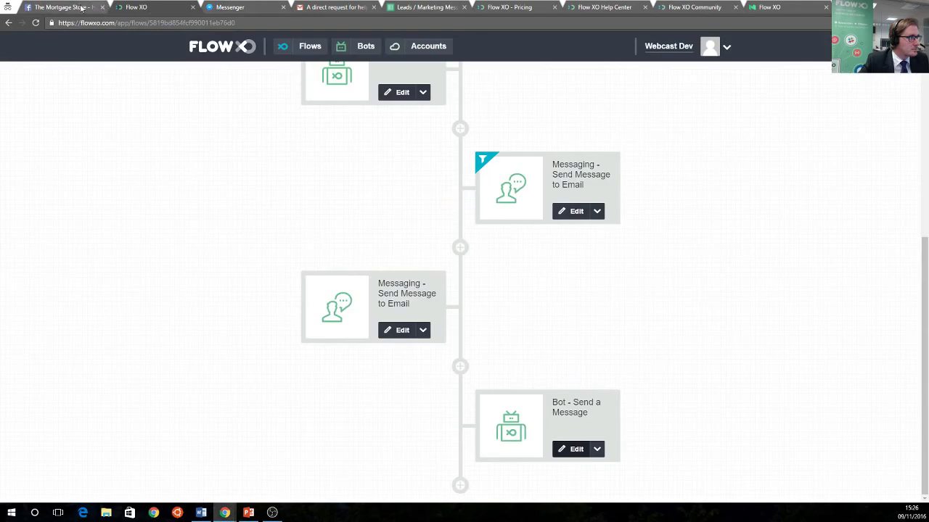
Open the Get Quote flow from the Forms folder for editing
{"action": "scroll", "coordinate": [276, 176], "scroll_direction": "up", "scroll_amount": 3}
{"action": "left_click", "coordinate": [240, 46]}
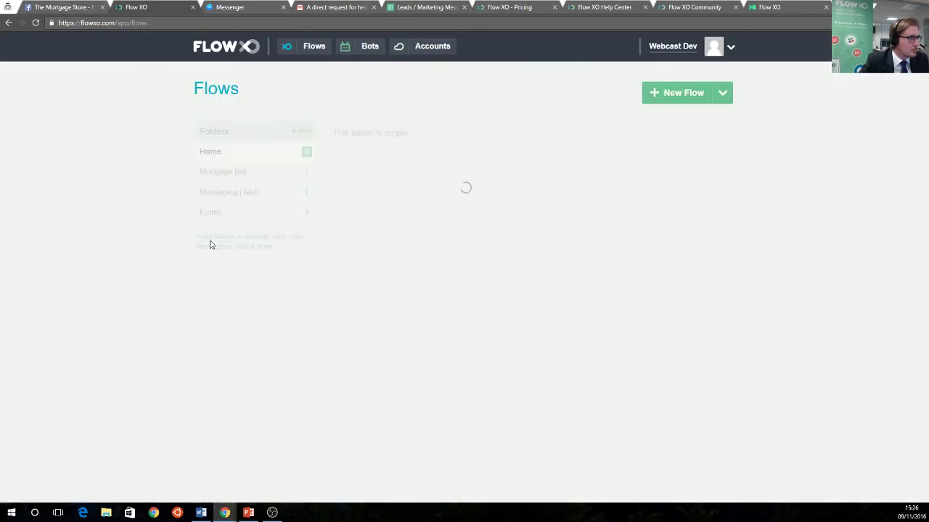
{"action": "left_click", "coordinate": [236, 172]}
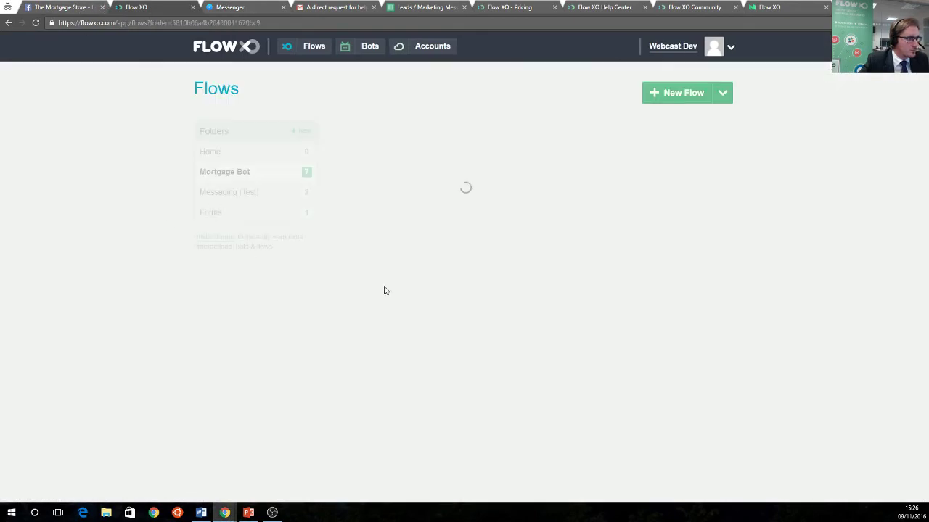
{"action": "scroll", "coordinate": [383, 355], "scroll_direction": "down", "scroll_amount": 2}
{"action": "scroll", "coordinate": [327, 290], "scroll_direction": "up", "scroll_amount": 2}
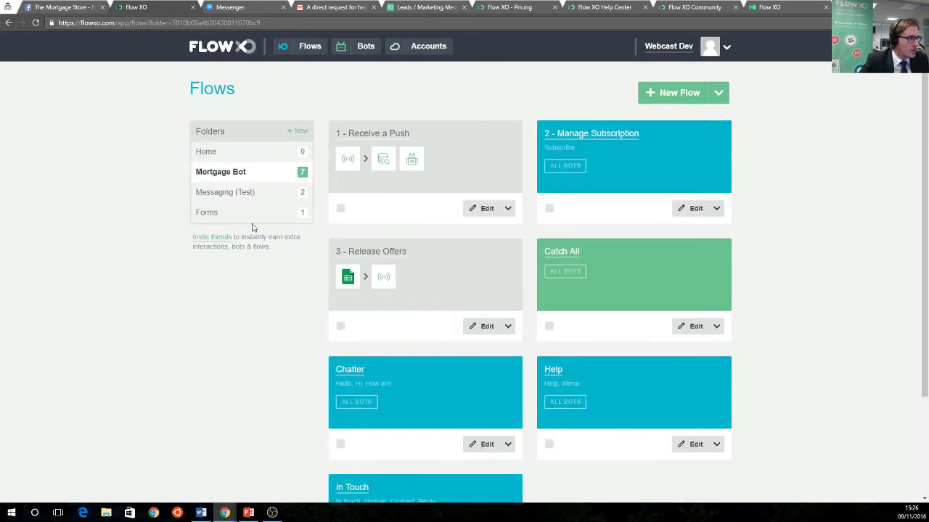
{"action": "left_click", "coordinate": [214, 212]}
{"action": "left_click", "coordinate": [485, 208]}
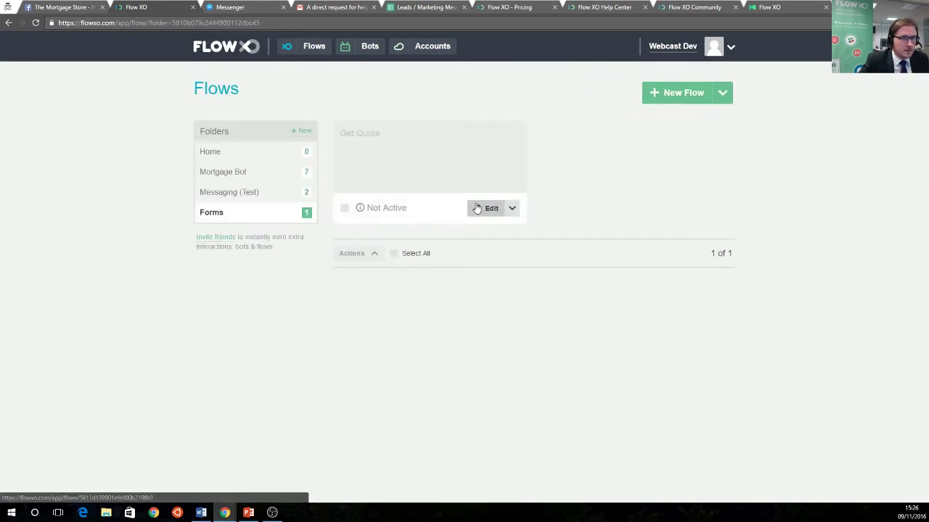
{"action": "left_click", "coordinate": [464, 149]}
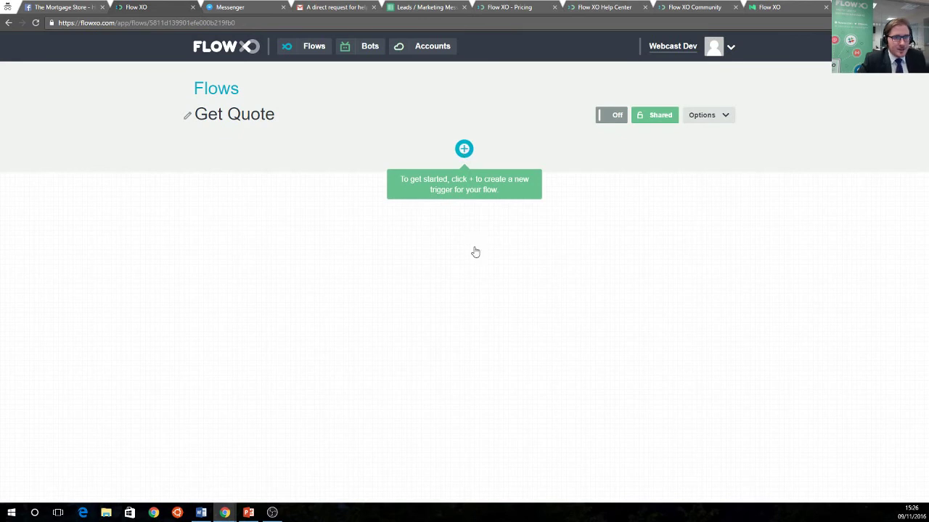
Add a Bot - New Message trigger listening for 'Quote' and save it with the default name
{"action": "left_click", "coordinate": [340, 177]}
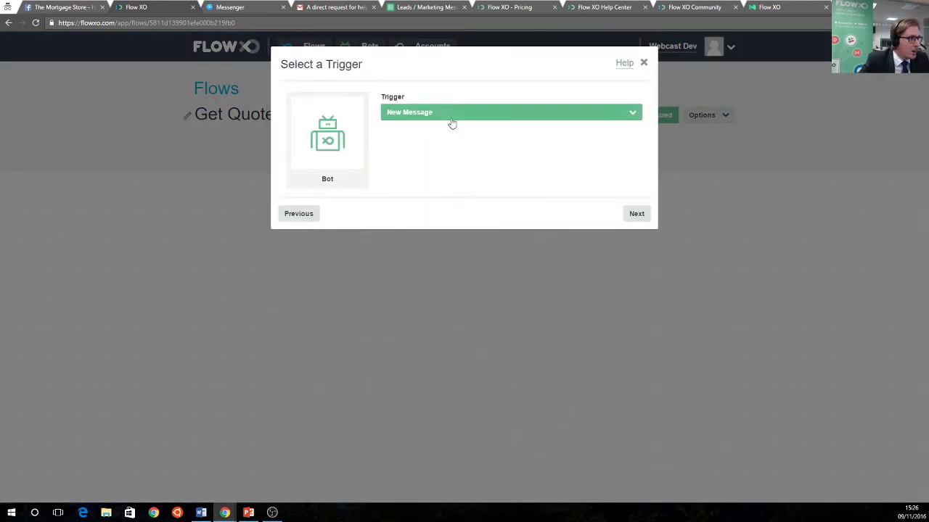
{"action": "left_click", "coordinate": [450, 118]}
{"action": "left_click", "coordinate": [415, 137]}
{"action": "left_click", "coordinate": [636, 213]}
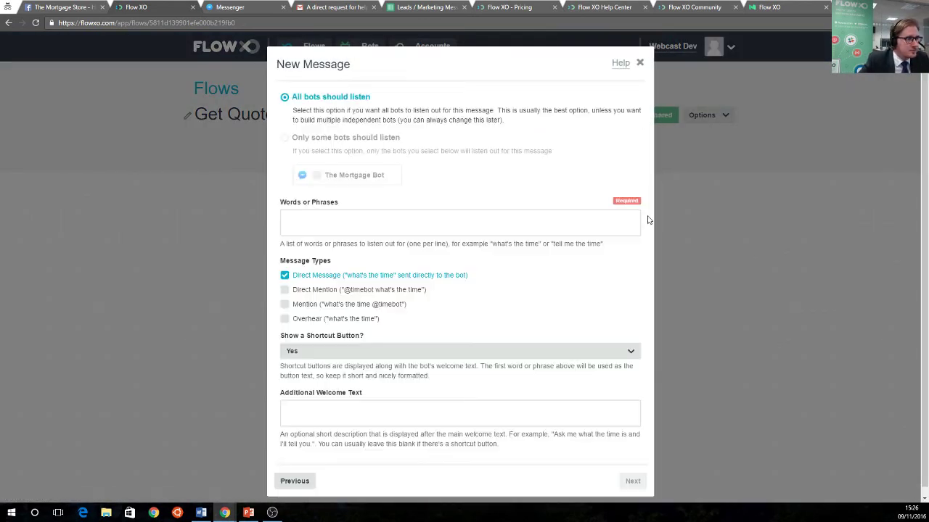
{"action": "left_click", "coordinate": [385, 217]}
{"action": "type", "text": "Q"}
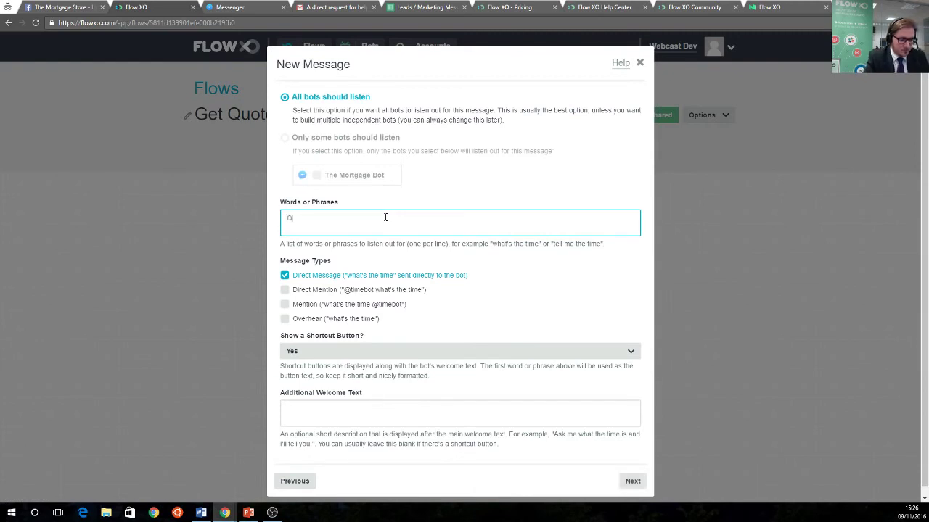
{"action": "type", "text": "uote"}
{"action": "scroll", "coordinate": [404, 332], "scroll_direction": "down", "scroll_amount": 1}
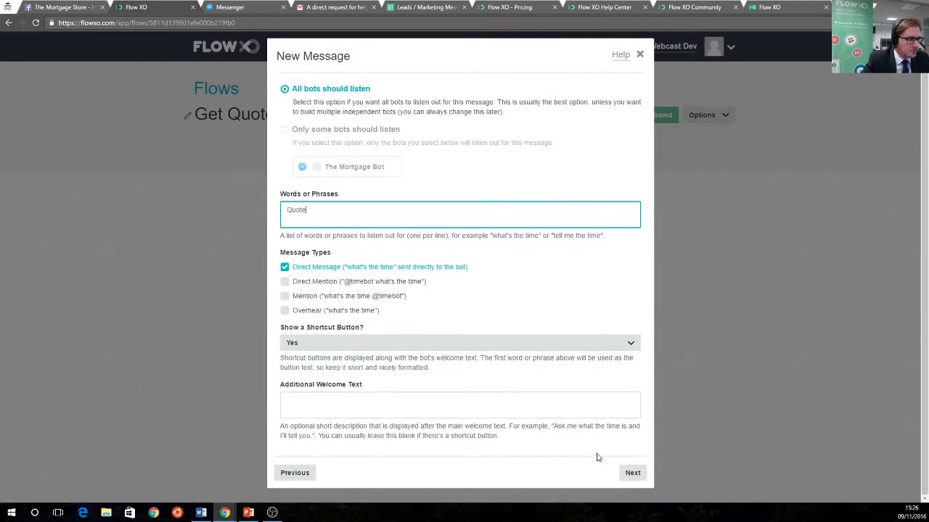
{"action": "left_click", "coordinate": [633, 481]}
{"action": "left_click", "coordinate": [636, 201]}
{"action": "left_click", "coordinate": [636, 201]}
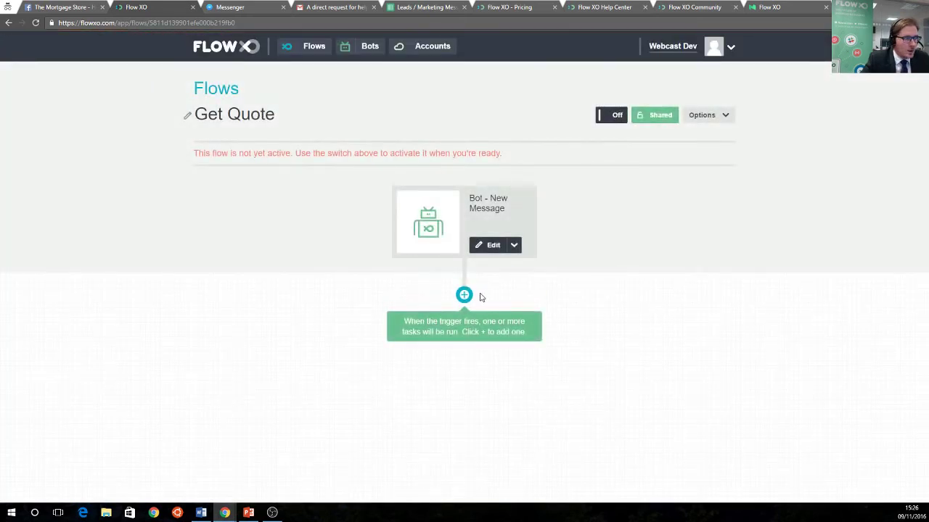
{"action": "left_click", "coordinate": [411, 334]}
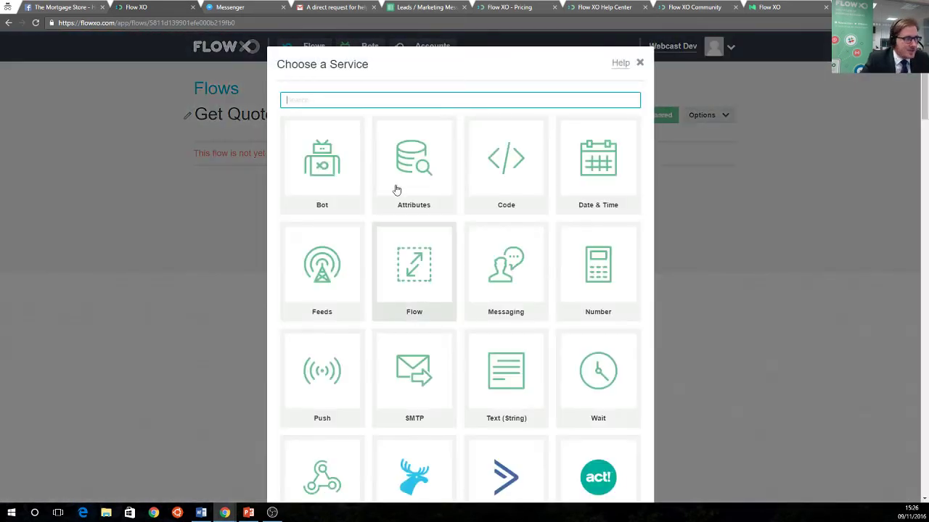
Add a bot message 'Hi! I just need to take some more information to give you a quote'
{"action": "left_click", "coordinate": [328, 174]}
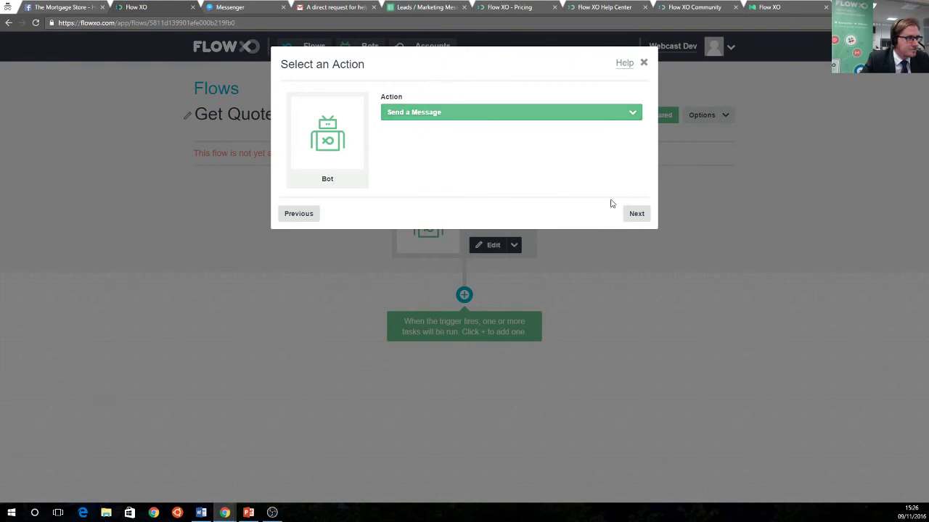
{"action": "left_click", "coordinate": [637, 213]}
{"action": "left_click", "coordinate": [387, 196]}
{"action": "type", "text": "Hi! I ju"}
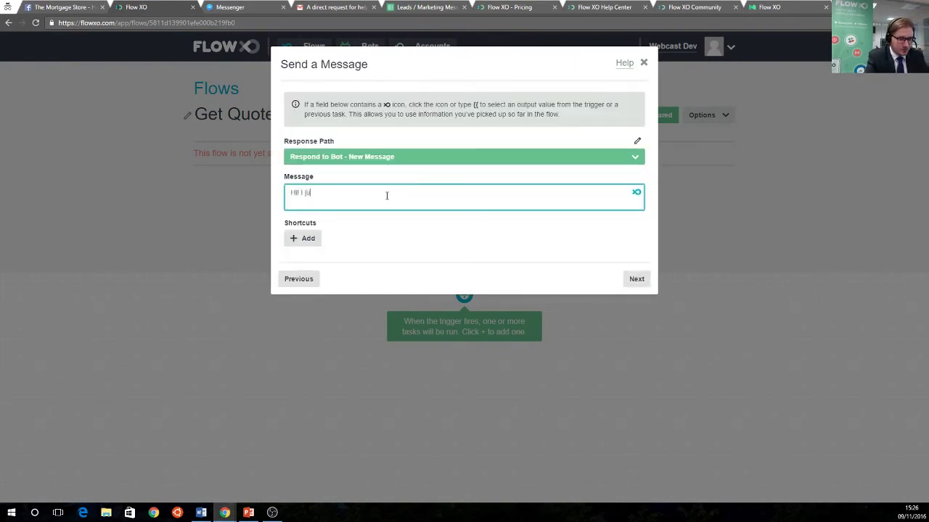
{"action": "type", "text": "st need to take "}
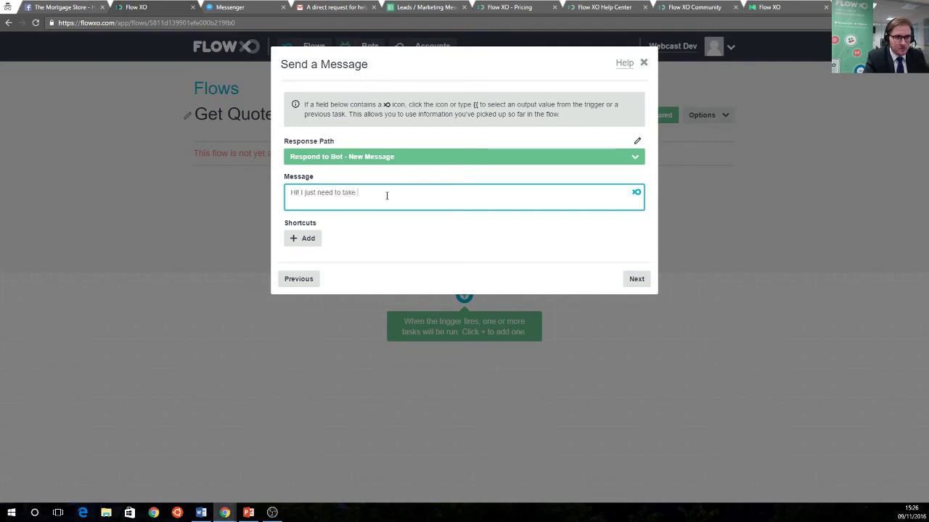
{"action": "type", "text": "some more infor"}
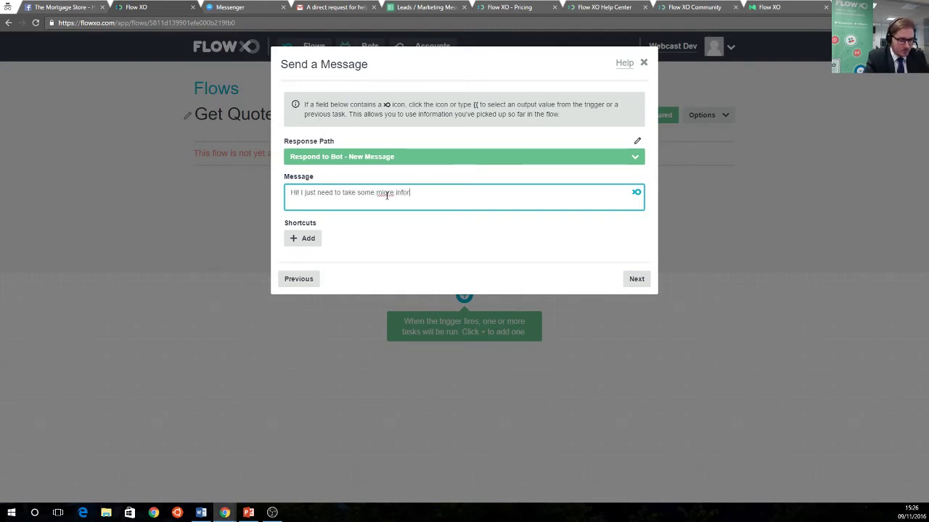
{"action": "type", "text": "mation "}
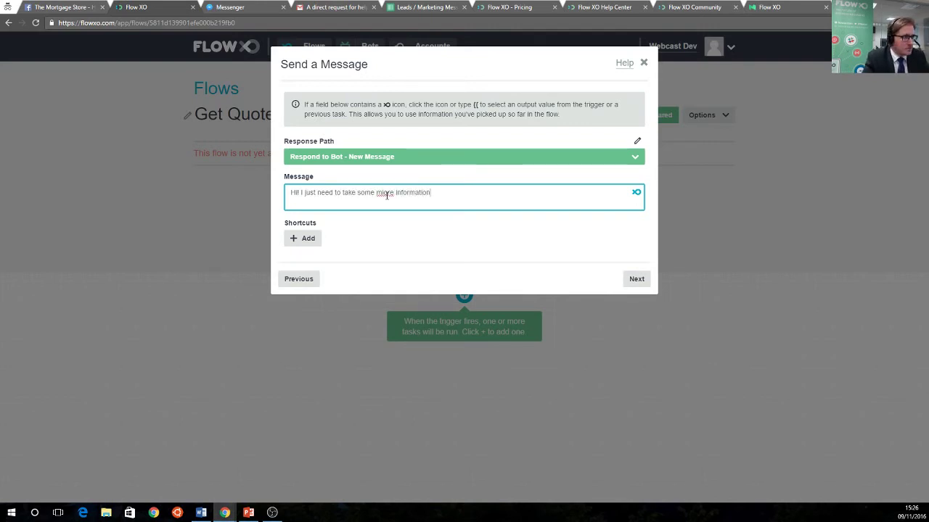
{"action": "type", "text": "to give you a quote"}
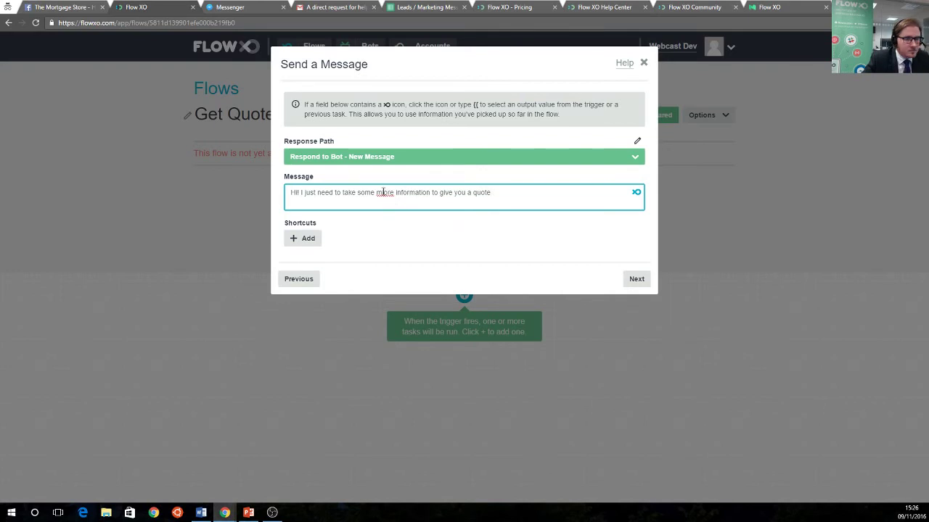
{"action": "right_click", "coordinate": [386, 193]}
{"action": "left_click", "coordinate": [420, 222]}
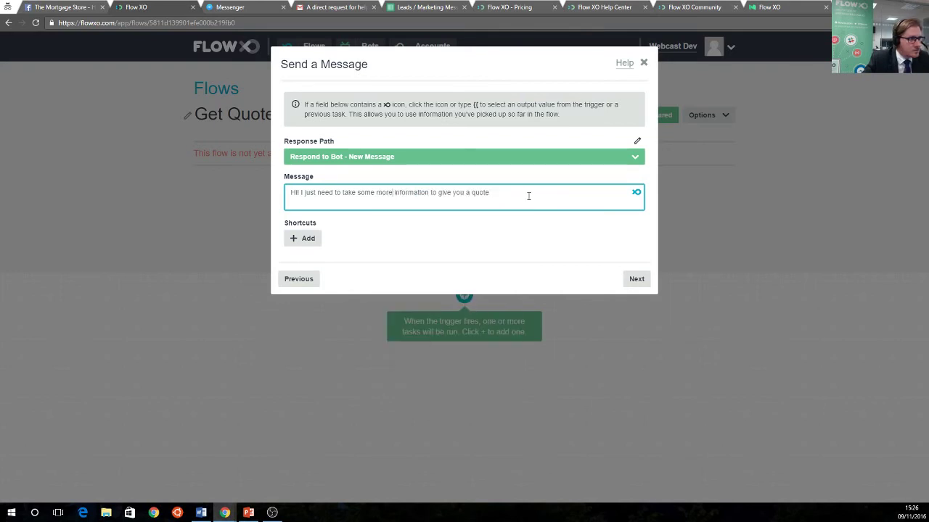
{"action": "left_click", "coordinate": [636, 279]}
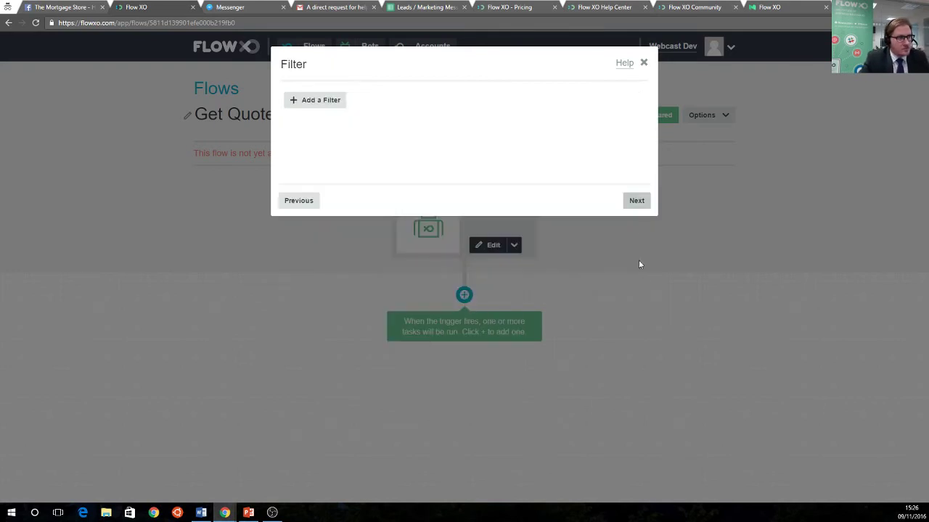
{"action": "left_click", "coordinate": [636, 201]}
{"action": "left_click", "coordinate": [636, 201]}
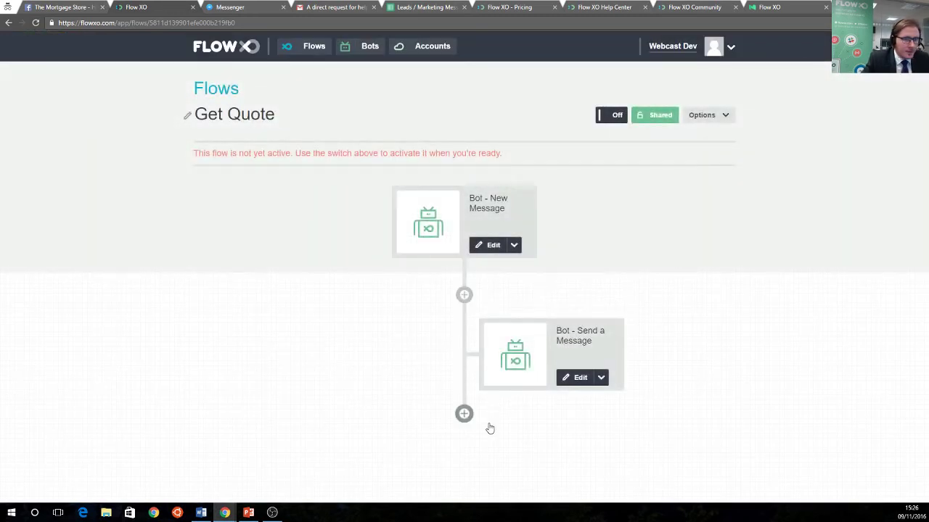
{"action": "left_click", "coordinate": [465, 414]}
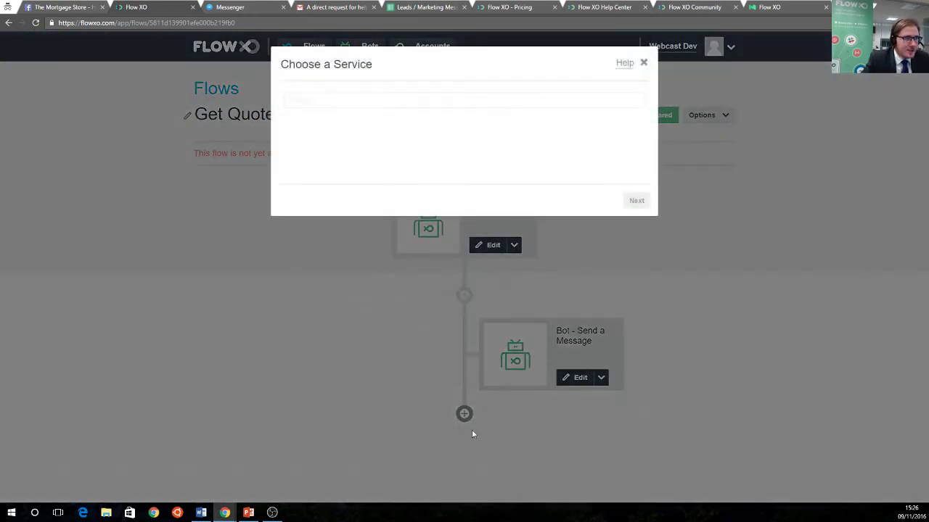
Add a Bot - Ask a Question step that inserts the user's name and asks for their email address
{"action": "left_click", "coordinate": [341, 162]}
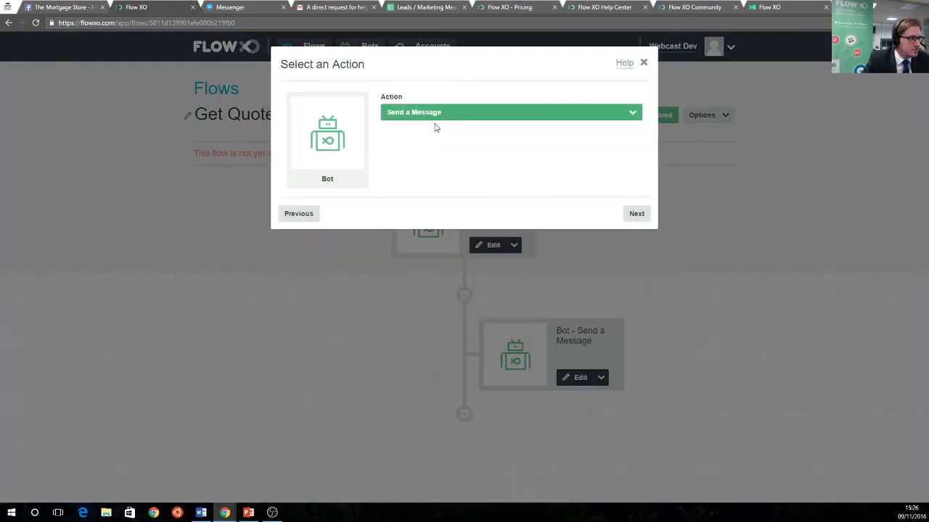
{"action": "left_click", "coordinate": [435, 114]}
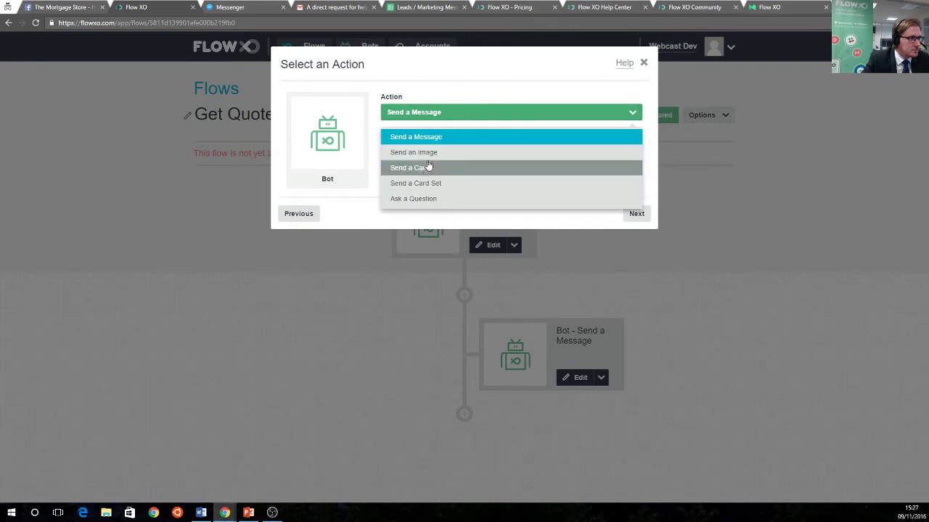
{"action": "left_click", "coordinate": [421, 198]}
{"action": "left_click", "coordinate": [633, 213]}
{"action": "left_click", "coordinate": [344, 234]}
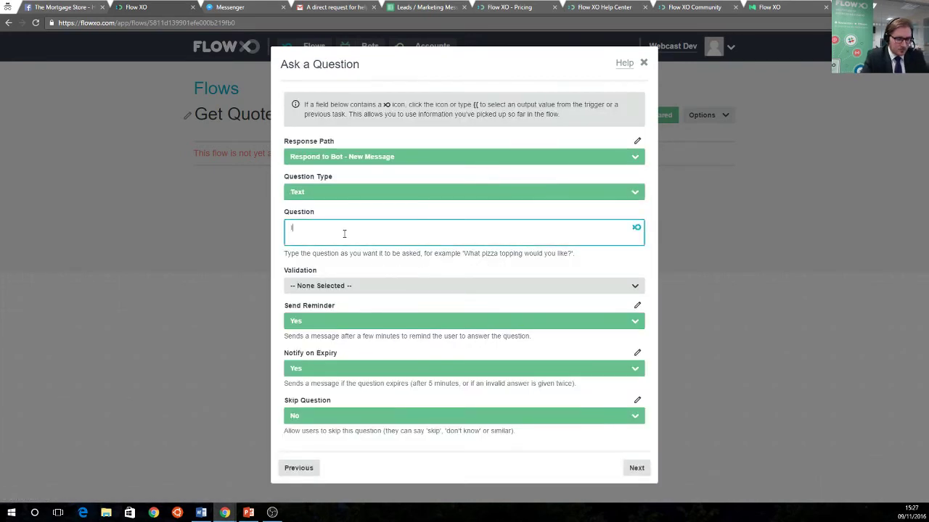
{"action": "type", "text": "I have you name as"}
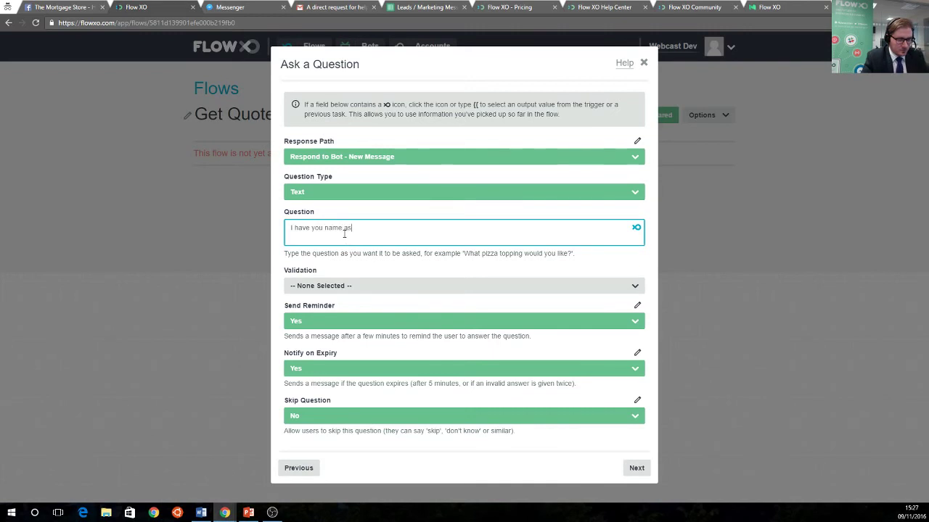
{"action": "left_click", "coordinate": [636, 228]}
{"action": "scroll", "coordinate": [393, 298], "scroll_direction": "down", "scroll_amount": 1}
{"action": "scroll", "coordinate": [393, 298], "scroll_direction": "down", "scroll_amount": 1}
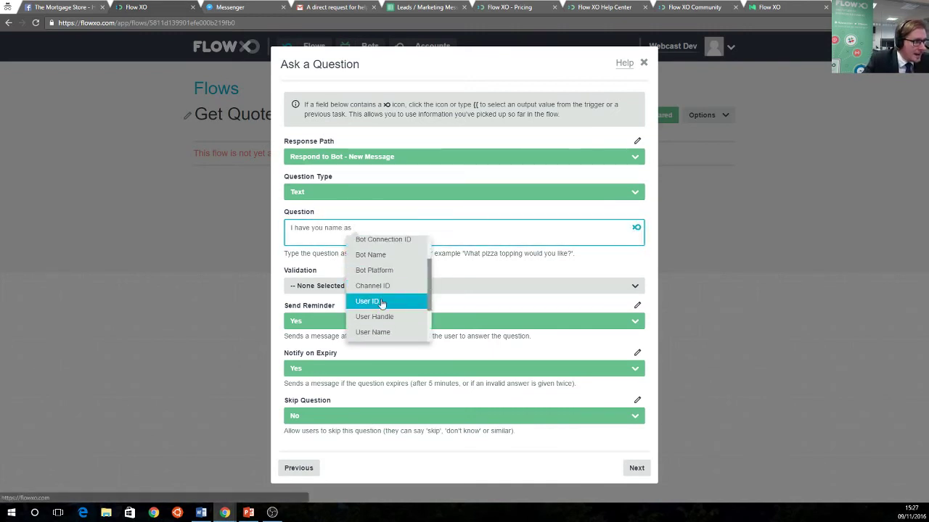
{"action": "left_click", "coordinate": [378, 332]}
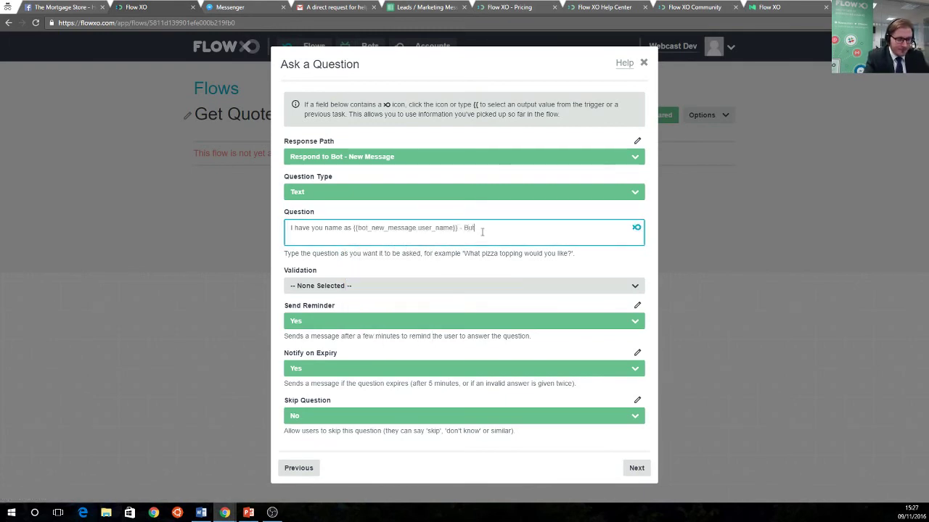
{"action": "type", "text": "- But could I take"}
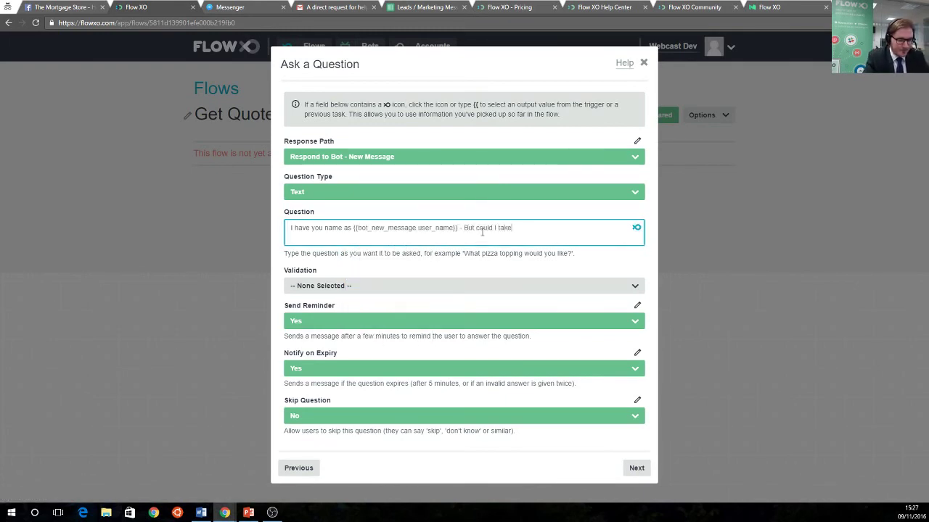
{"action": "type", "text": " your email address?"}
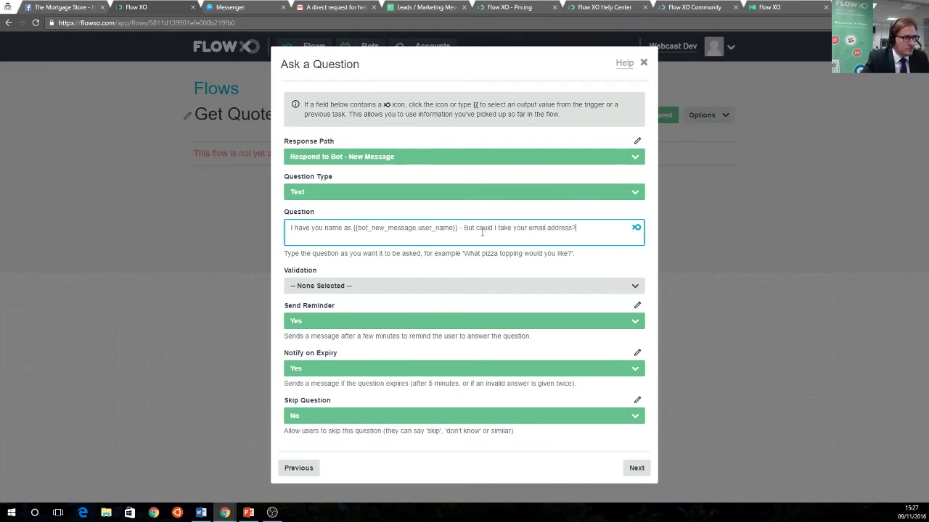
Set the question's validation to Email and save the step
{"action": "left_click", "coordinate": [355, 285]}
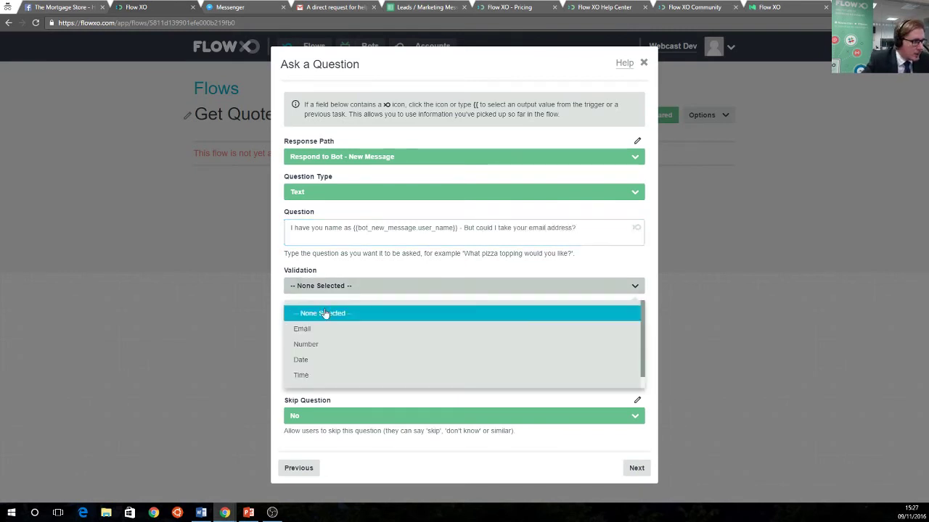
{"action": "left_click", "coordinate": [323, 327]}
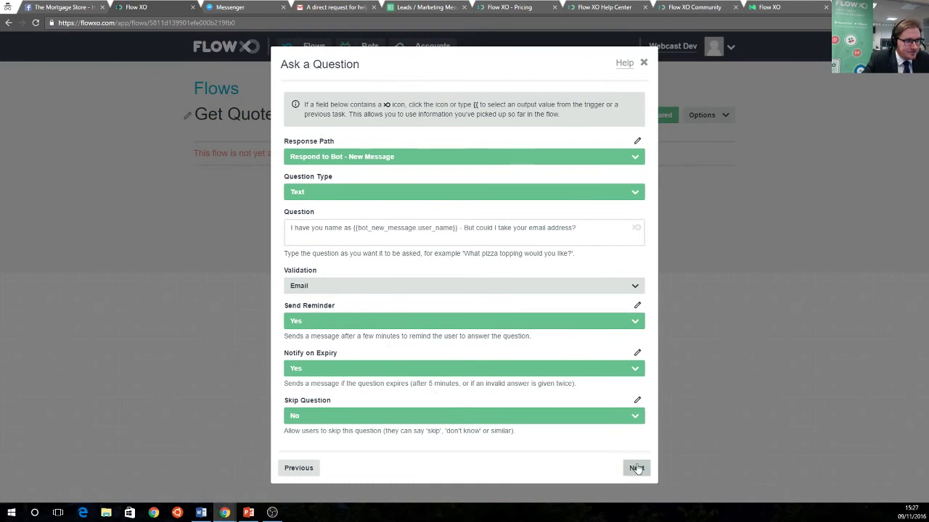
{"action": "left_click", "coordinate": [636, 468]}
{"action": "left_click", "coordinate": [635, 201]}
{"action": "left_click", "coordinate": [635, 201]}
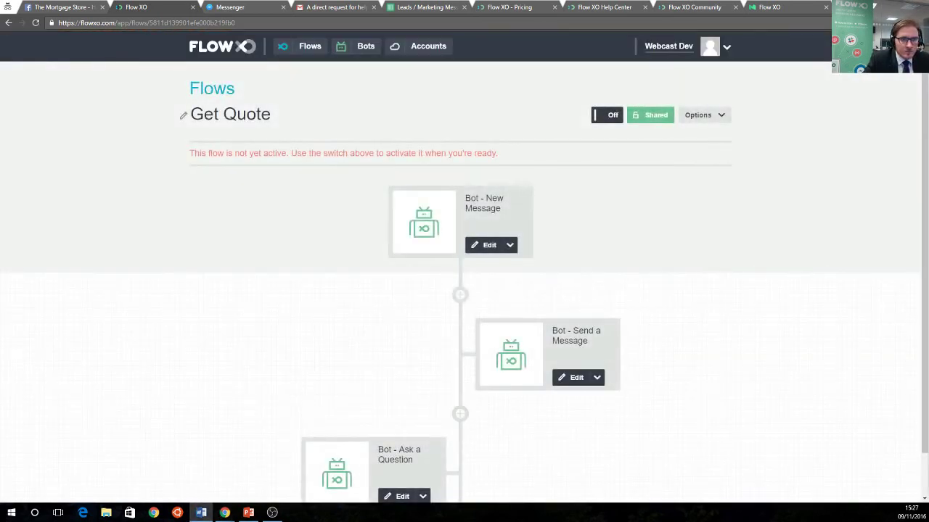
{"action": "scroll", "coordinate": [551, 460], "scroll_direction": "down", "scroll_amount": 1}
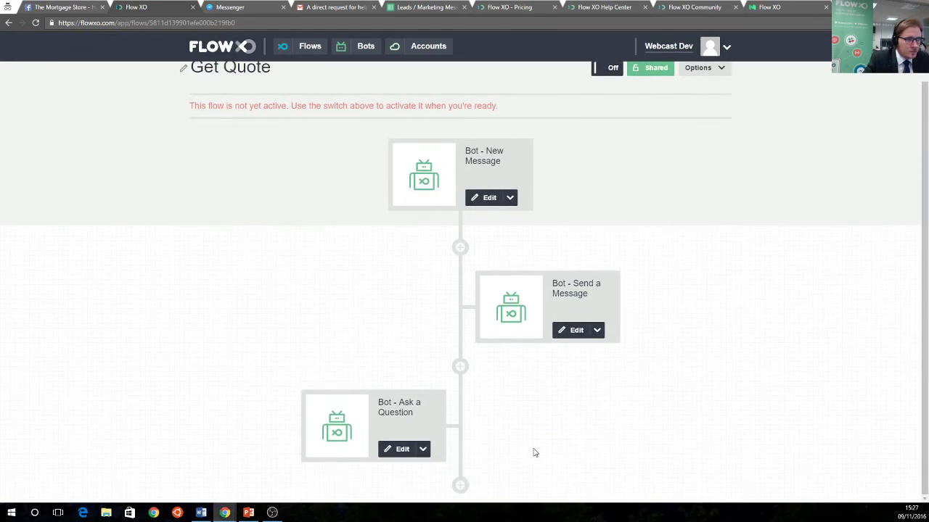
Add a Bot Ask a Question step asking "What's your mobile number" after the email question and save it
{"action": "left_click", "coordinate": [461, 486]}
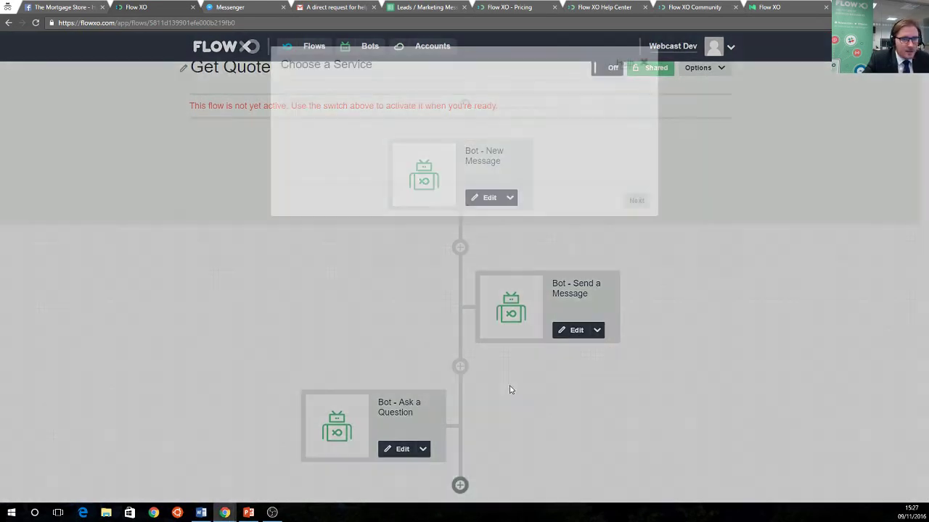
{"action": "left_click", "coordinate": [328, 166]}
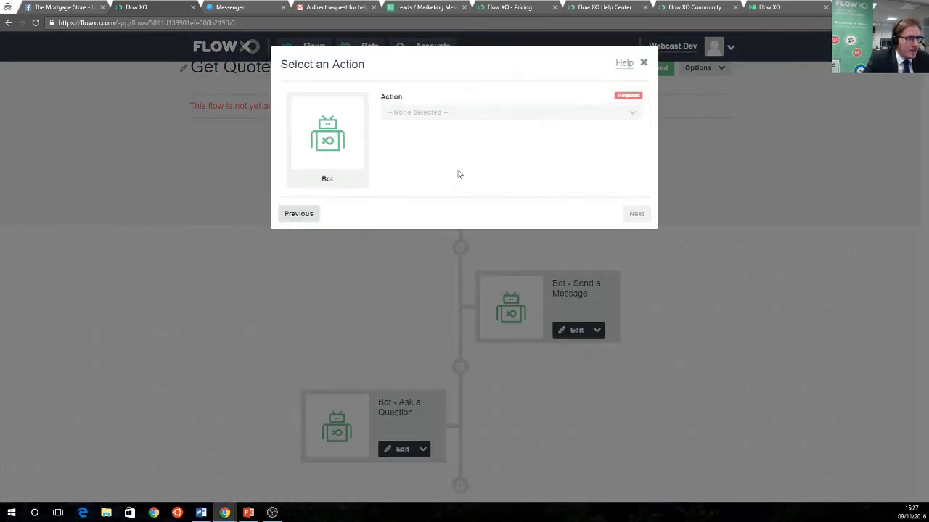
{"action": "left_click", "coordinate": [435, 113]}
{"action": "left_click", "coordinate": [424, 198]}
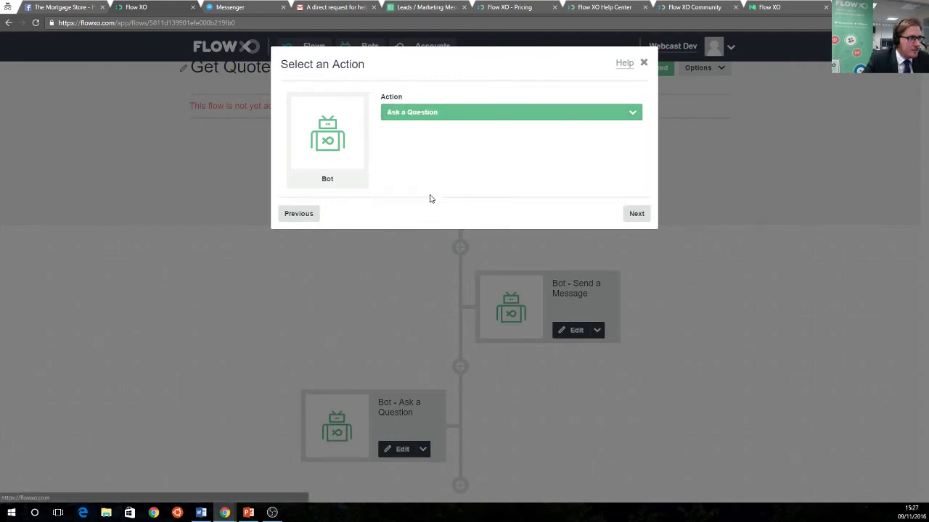
{"action": "left_click", "coordinate": [633, 212]}
{"action": "left_click", "coordinate": [349, 226]}
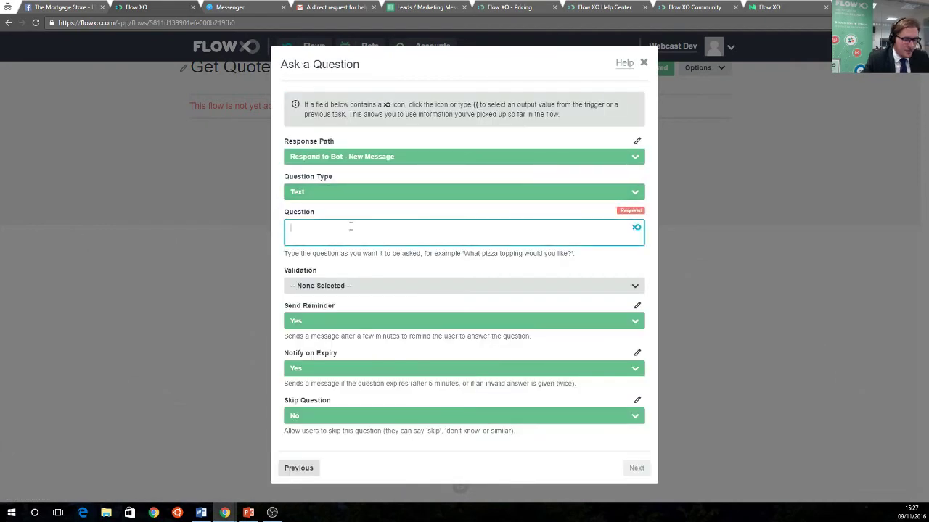
{"action": "type", "text": "What'"}
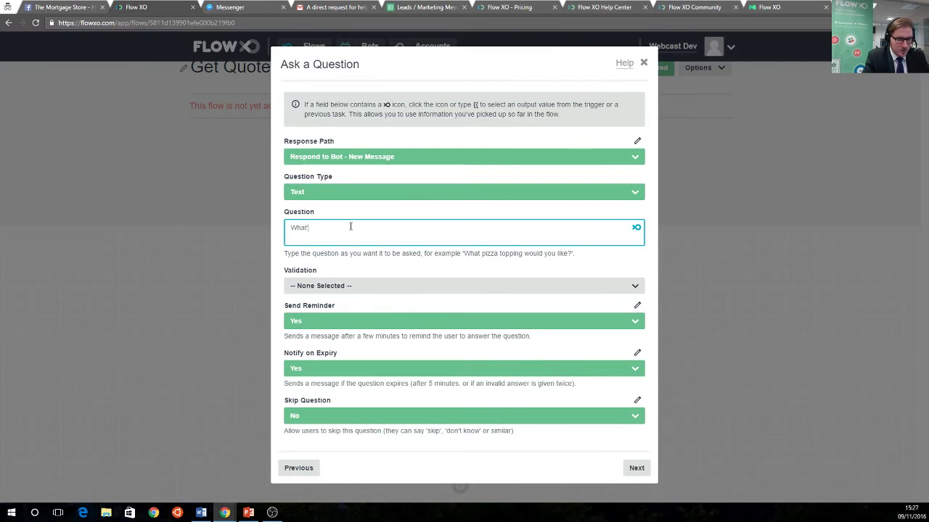
{"action": "type", "text": "s your mobile n"}
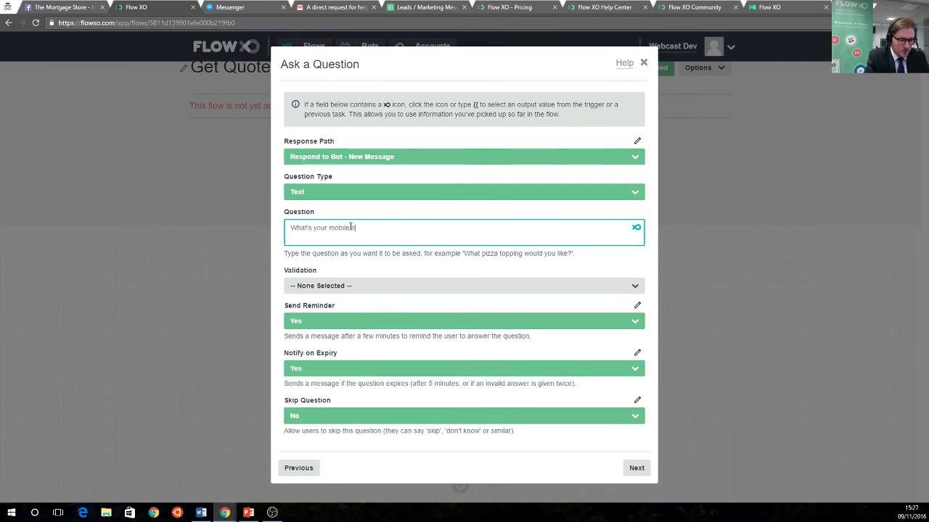
{"action": "type", "text": "umber?"}
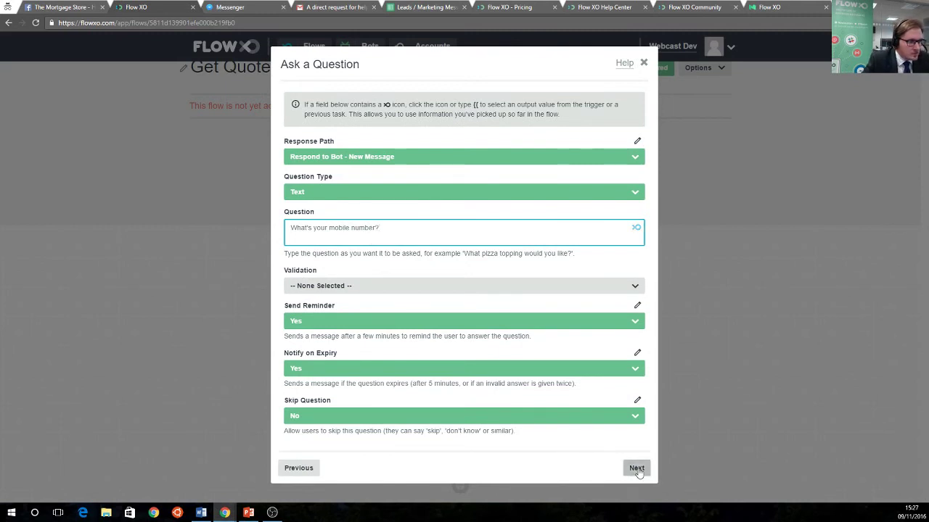
{"action": "left_click", "coordinate": [636, 468]}
{"action": "left_click", "coordinate": [636, 200]}
{"action": "left_click", "coordinate": [636, 201]}
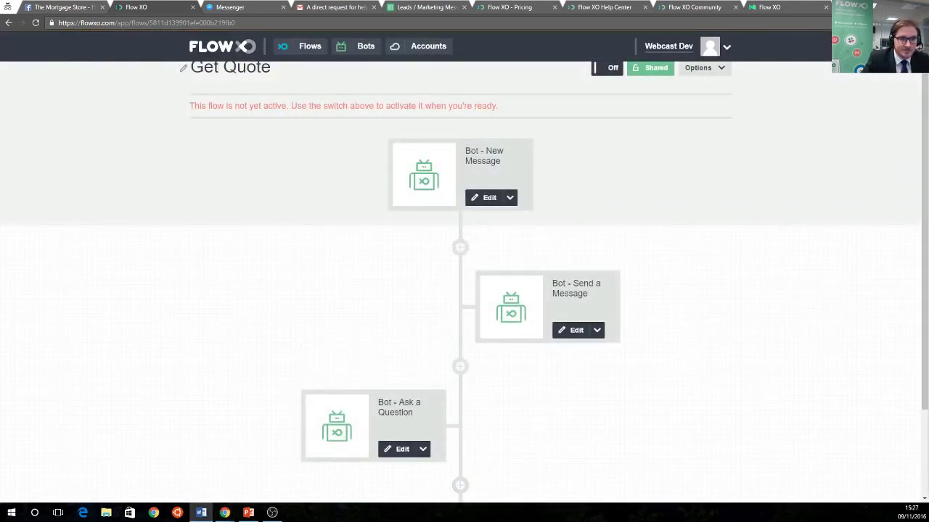
{"action": "scroll", "coordinate": [537, 390], "scroll_direction": "down", "scroll_amount": 2}
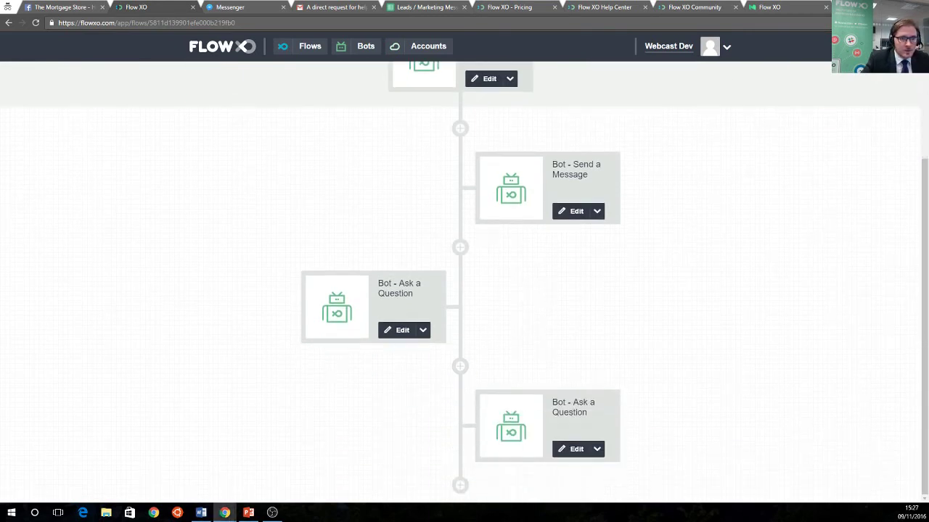
Add a Bot Ask a Question step: "What's your annual salary? Please just give a whole number."
{"action": "left_click", "coordinate": [460, 485]}
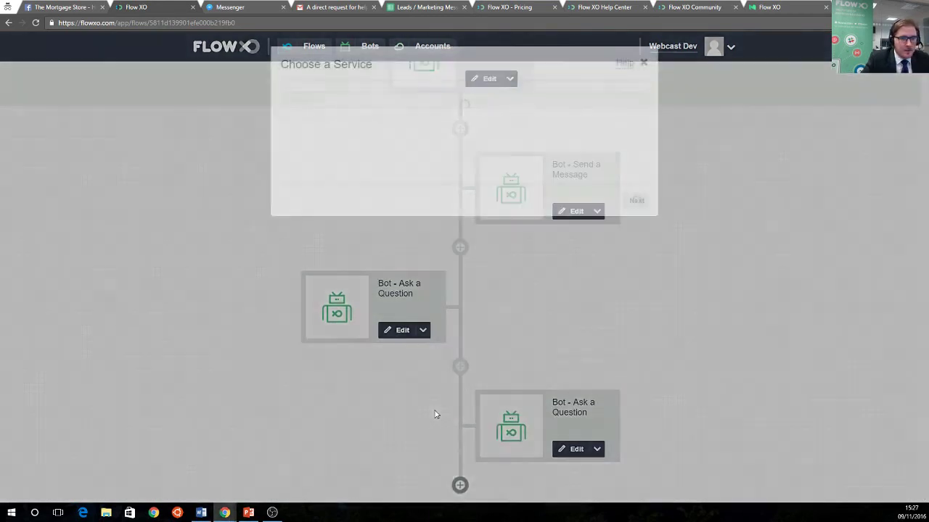
{"action": "left_click", "coordinate": [346, 160]}
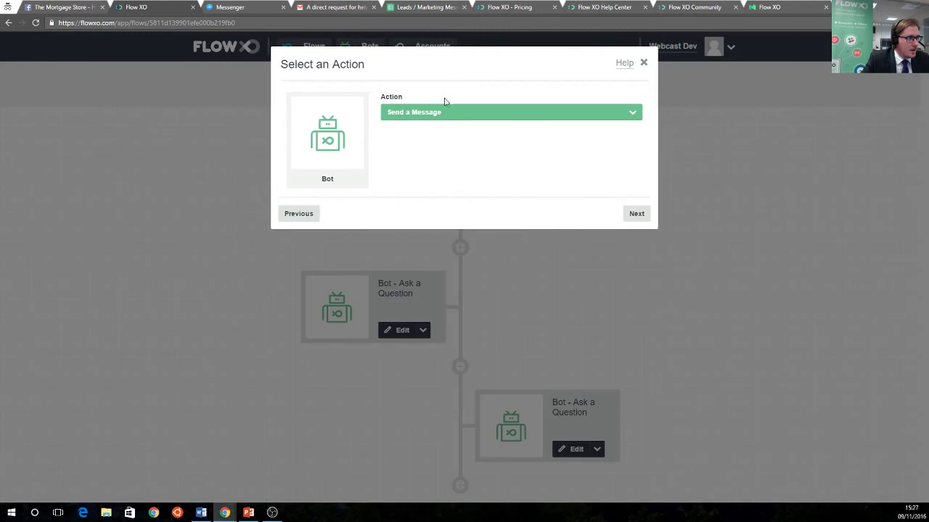
{"action": "left_click", "coordinate": [445, 113]}
{"action": "left_click", "coordinate": [434, 198]}
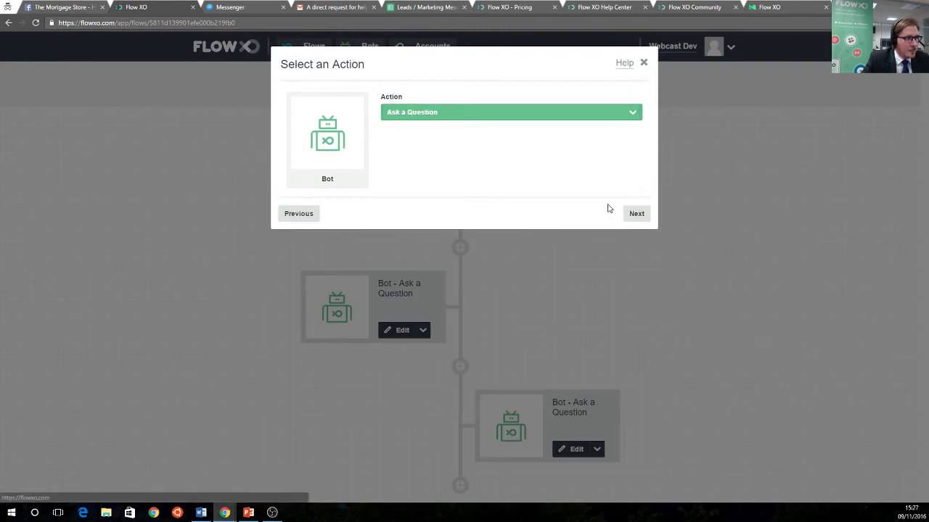
{"action": "left_click", "coordinate": [633, 212]}
{"action": "left_click", "coordinate": [353, 235]}
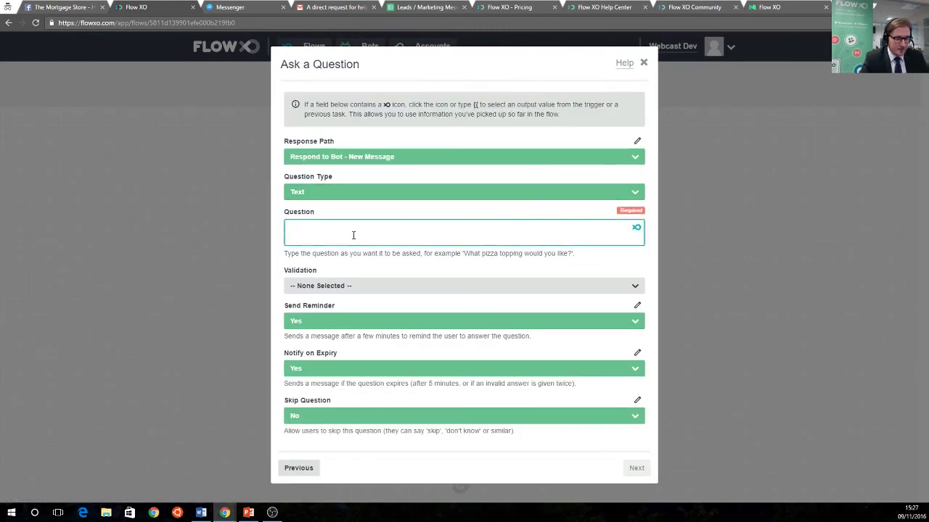
{"action": "type", "text": "What"}
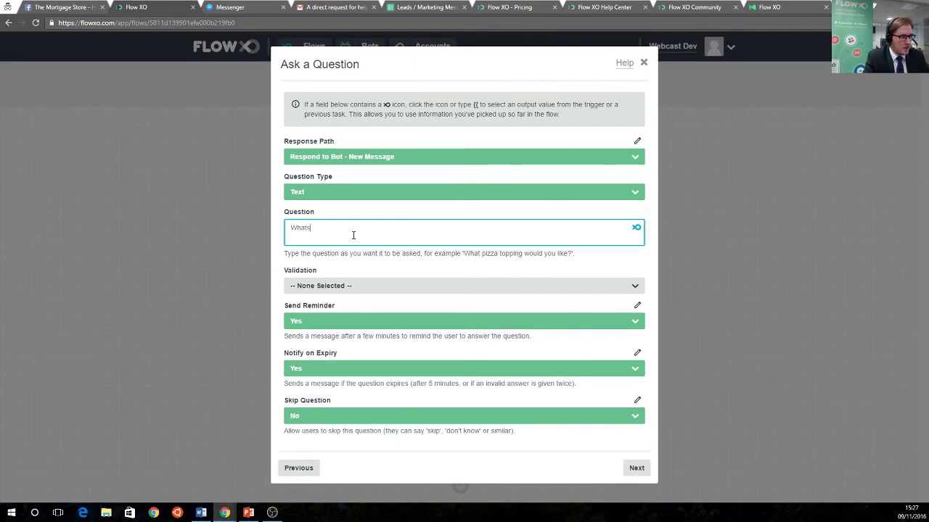
{"action": "type", "text": "s"}
{"action": "key", "text": "BackSpace"}
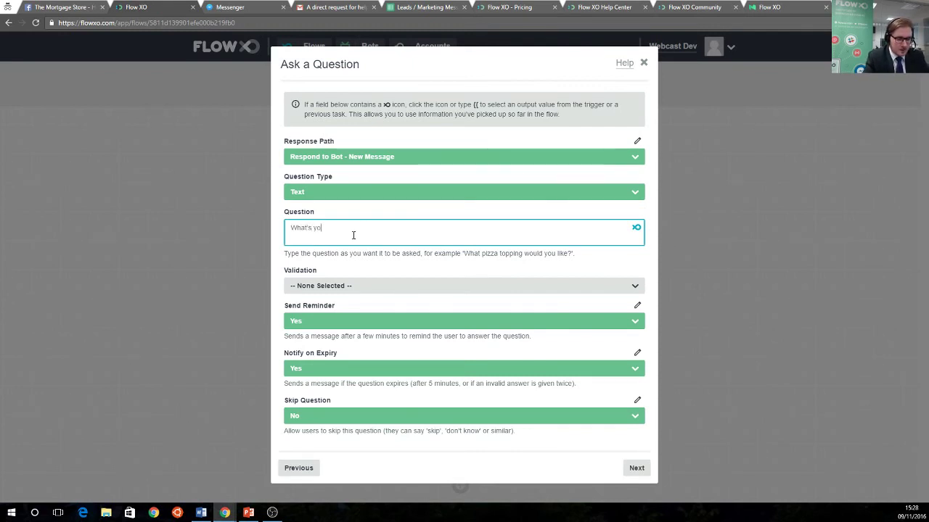
{"action": "type", "text": "'s your annual salary? P"}
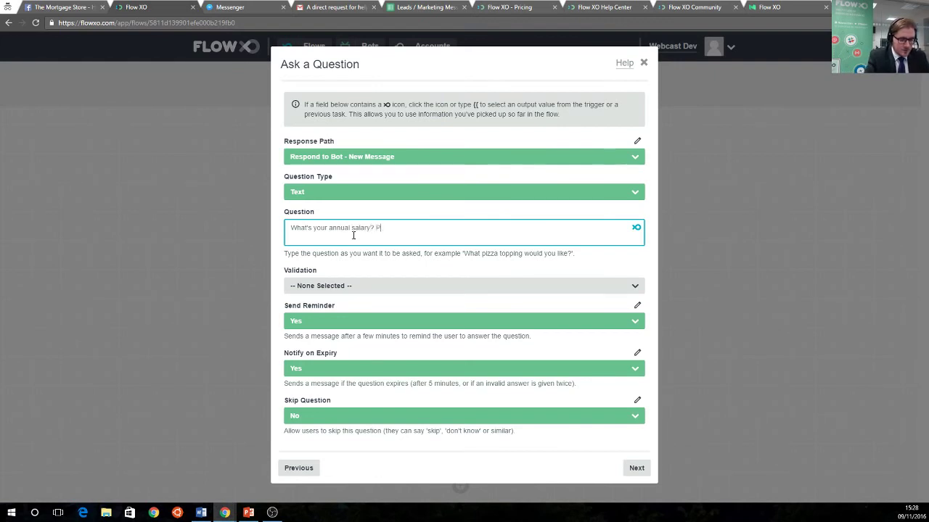
{"action": "type", "text": "lease just gi"}
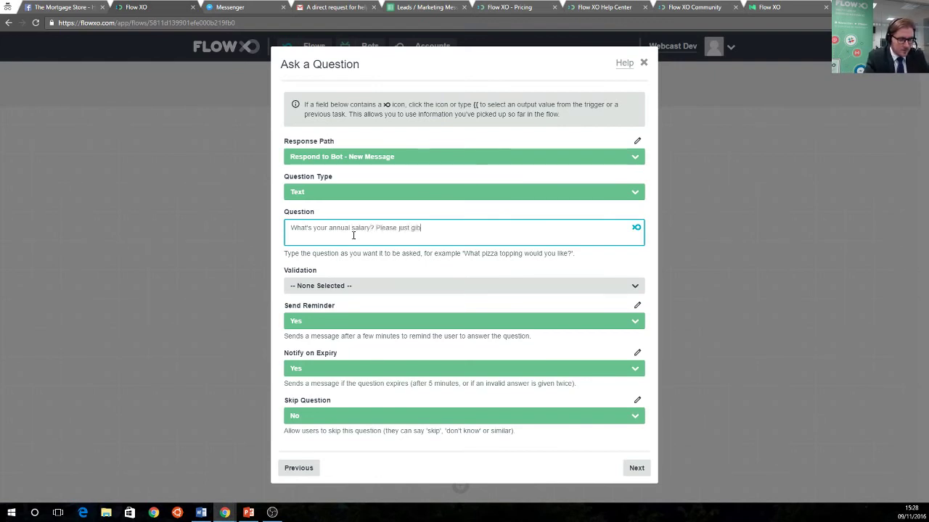
{"action": "type", "text": "ve a whole nu"}
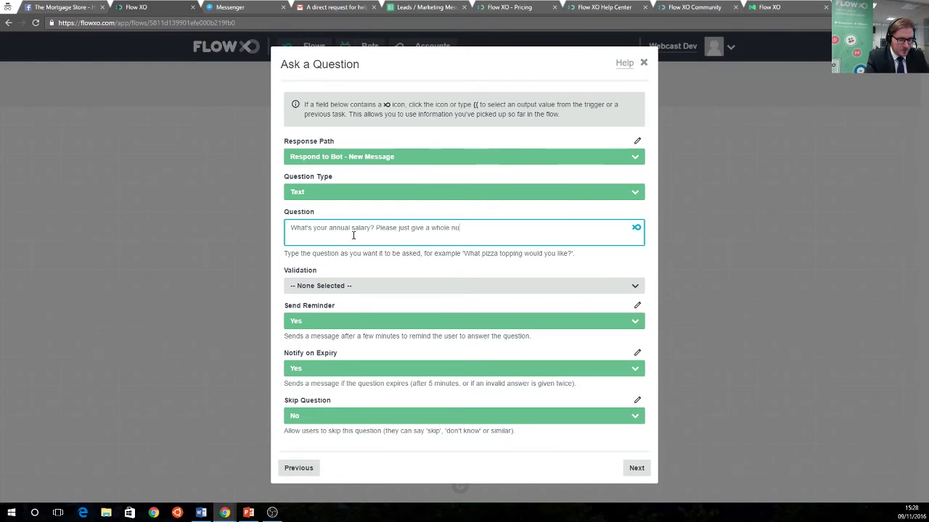
{"action": "type", "text": "mber. We'll keep this confidential"}
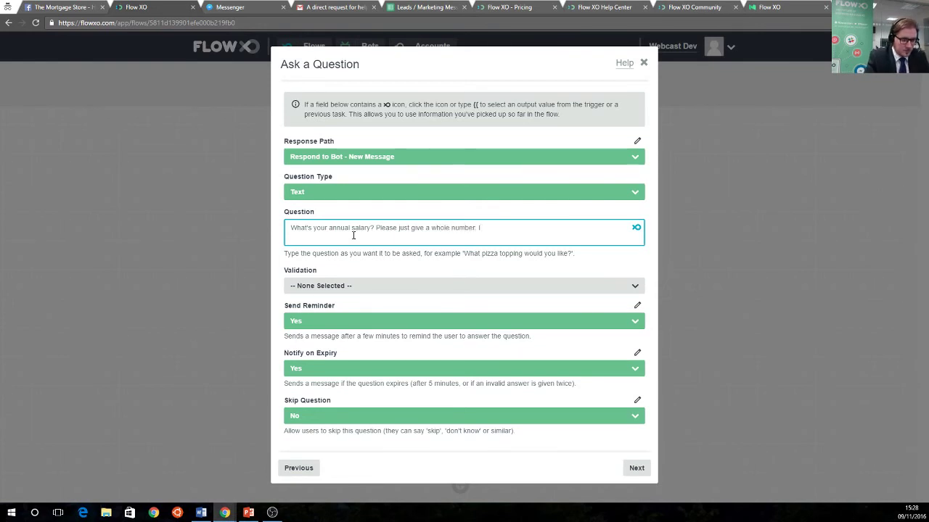
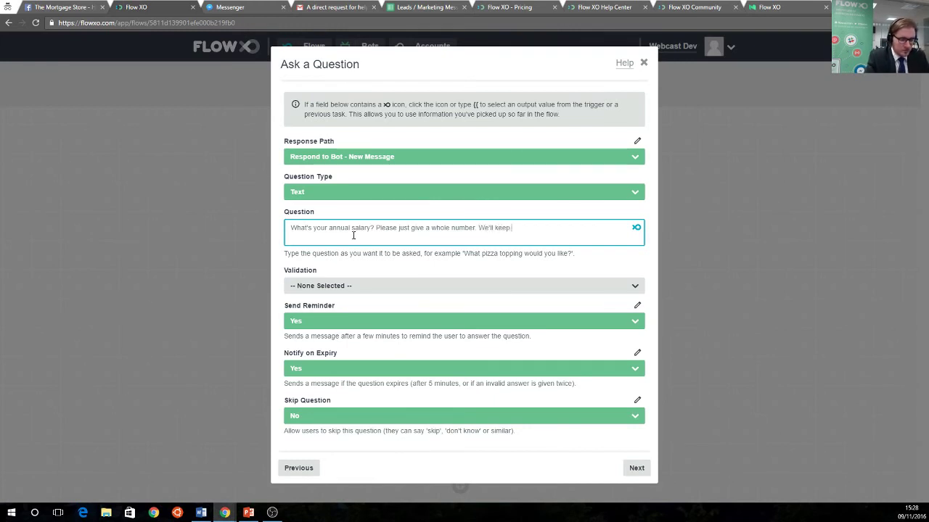
End the salary question with 'We'll keep this confidential' plus a thumbs-up emoji and save the step
{"action": "type", "text": "this confidential"}
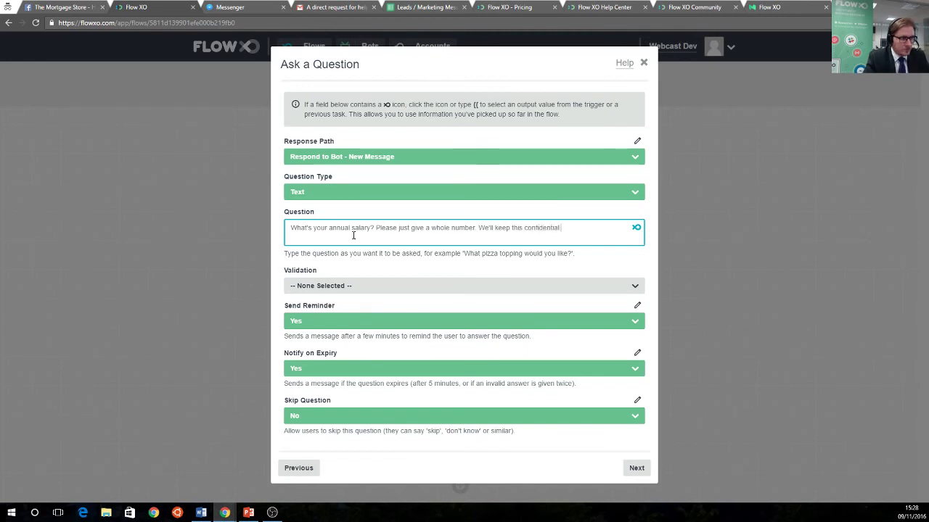
{"action": "key", "text": "alt+Tab"}
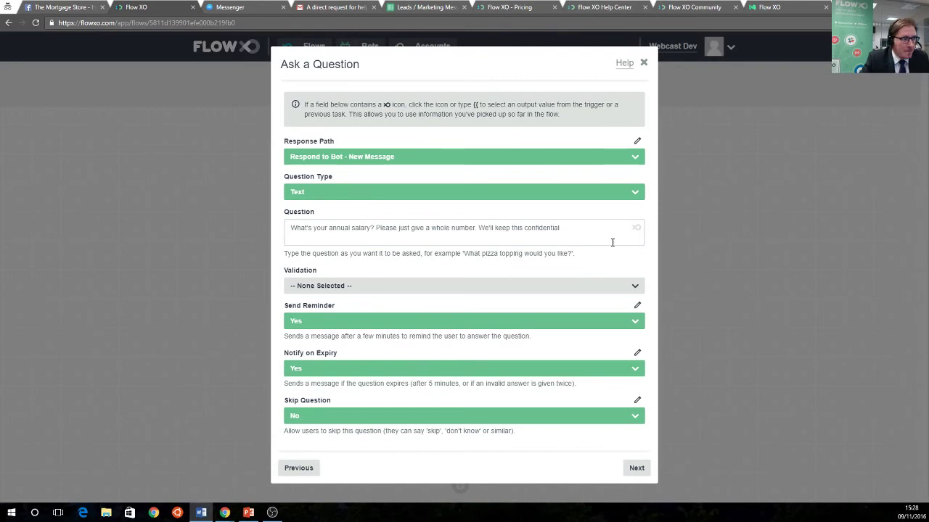
{"action": "left_click", "coordinate": [587, 230]}
{"action": "right_click", "coordinate": [587, 230]}
{"action": "left_click", "coordinate": [610, 289]}
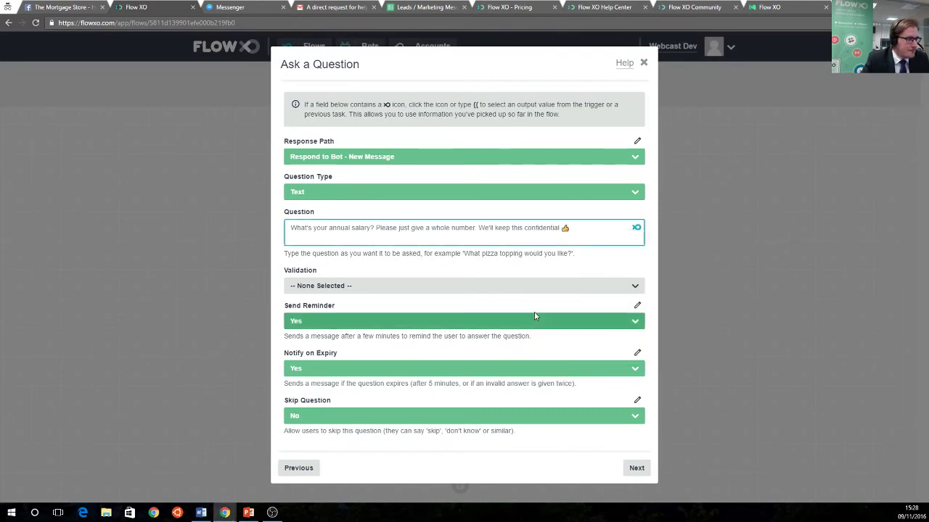
{"action": "left_click", "coordinate": [633, 468]}
{"action": "left_click", "coordinate": [635, 201]}
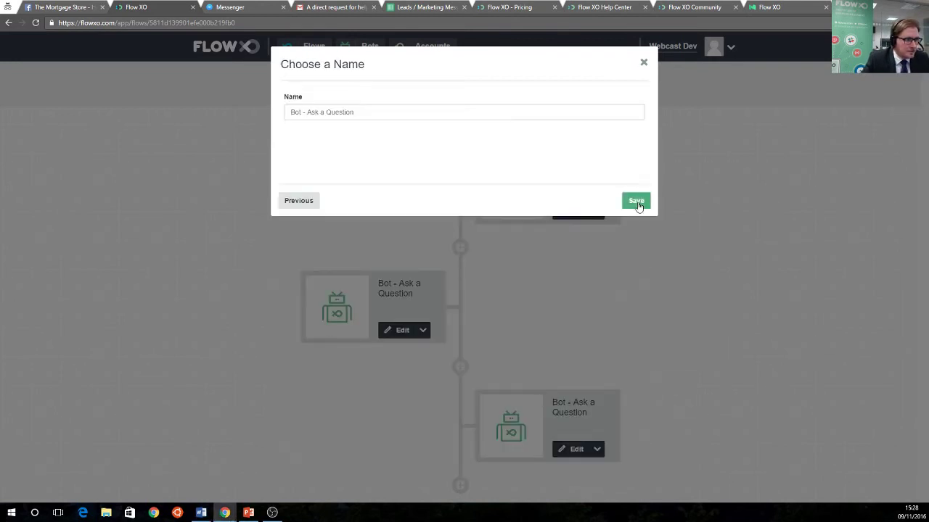
{"action": "left_click", "coordinate": [636, 200]}
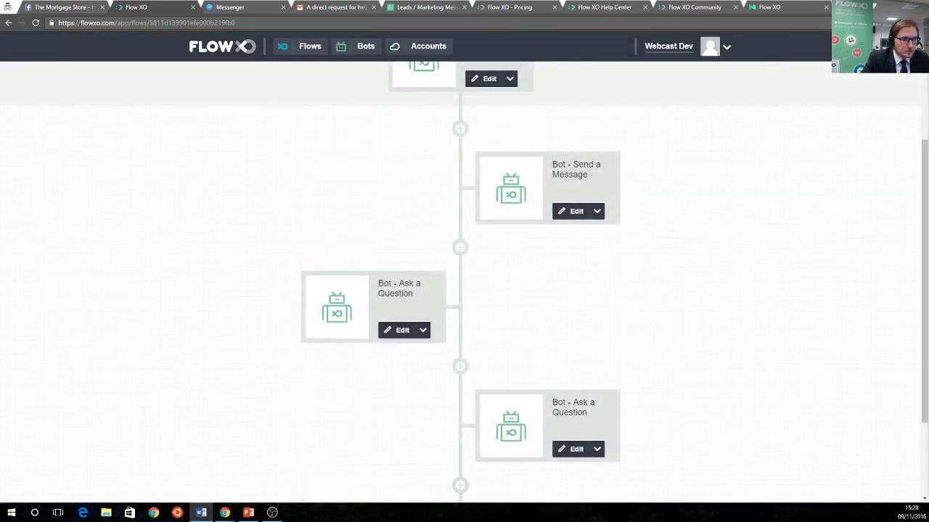
Add a Number - Calculate step at the end of the flow
{"action": "scroll", "coordinate": [622, 383], "scroll_direction": "down", "scroll_amount": 2}
{"action": "left_click", "coordinate": [460, 484]}
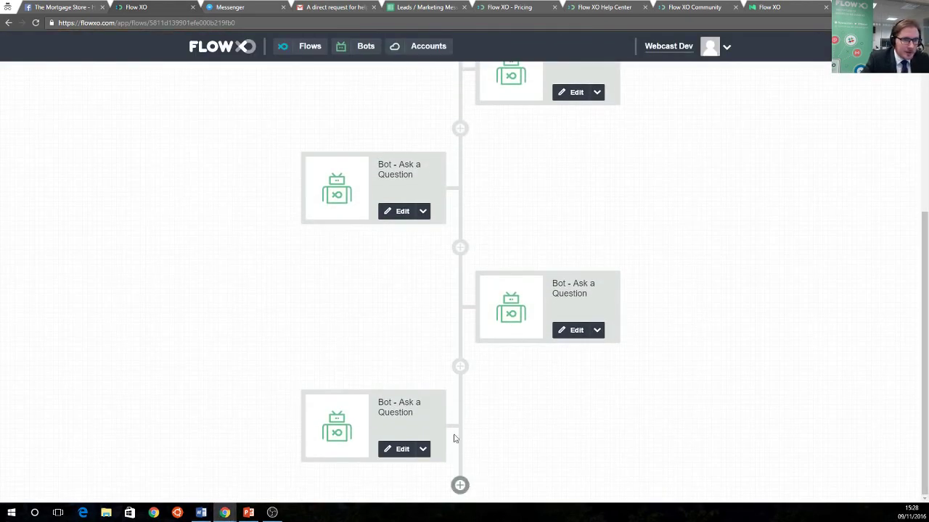
{"action": "type", "text": "number"}
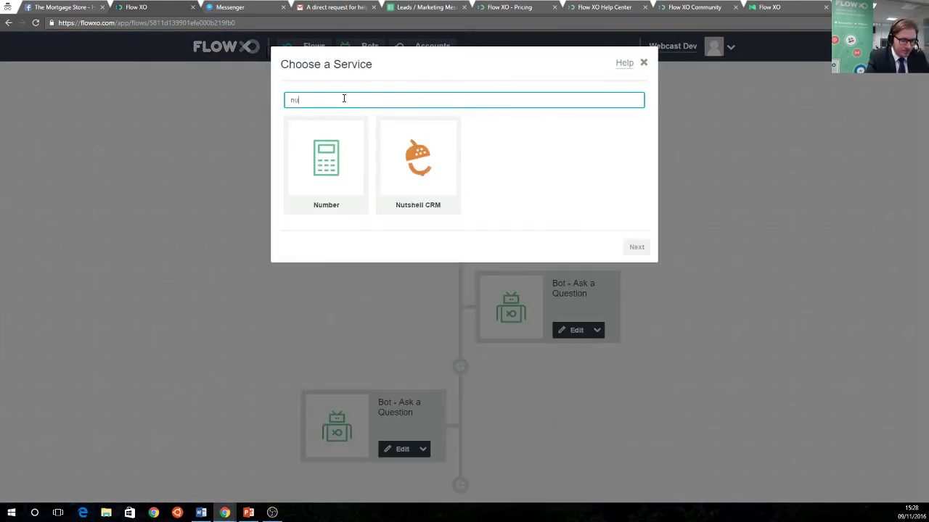
{"action": "left_click", "coordinate": [328, 167]}
{"action": "left_click", "coordinate": [460, 116]}
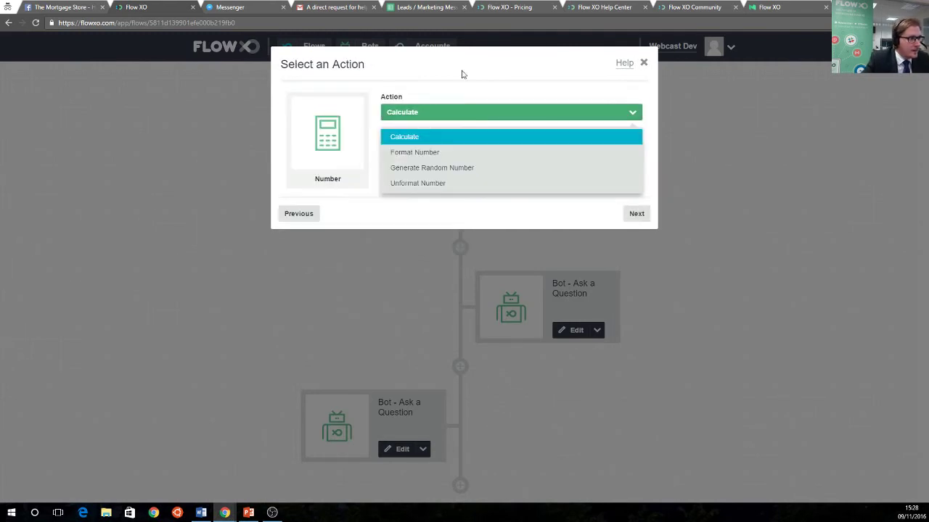
{"action": "left_click", "coordinate": [632, 210]}
Set the Calculate expression to the salary answer multiplied by 4.5 and move on to naming
{"action": "left_click", "coordinate": [581, 155]}
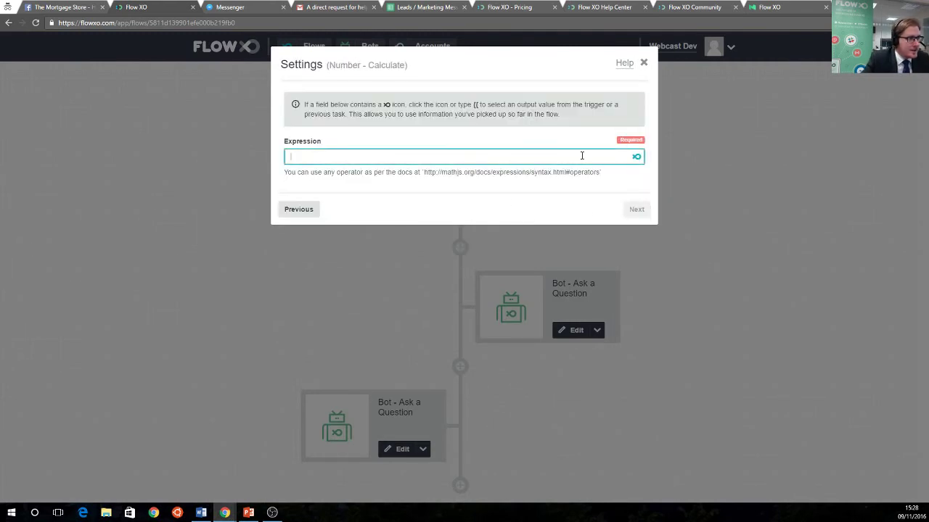
{"action": "left_click", "coordinate": [639, 158]}
{"action": "scroll", "coordinate": [337, 238], "scroll_direction": "down", "scroll_amount": 5}
{"action": "left_click", "coordinate": [321, 255]}
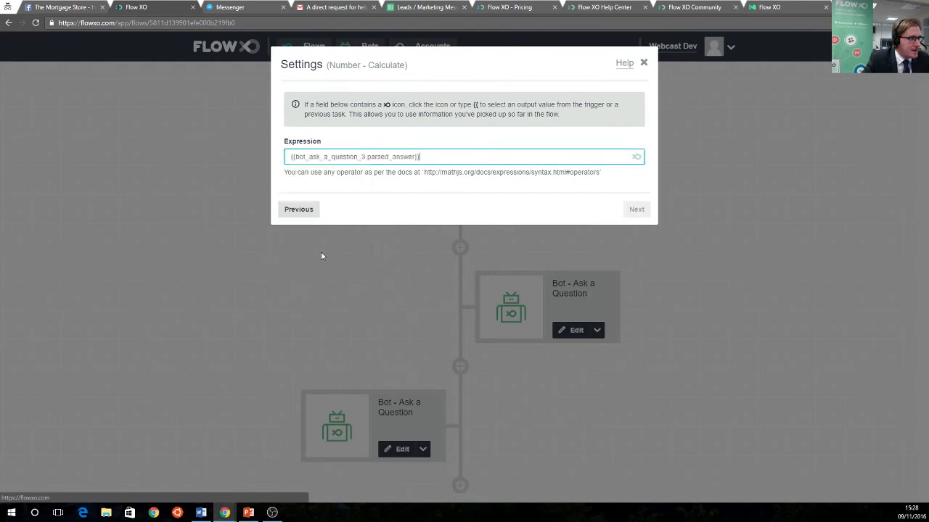
{"action": "type", "text": "*"}
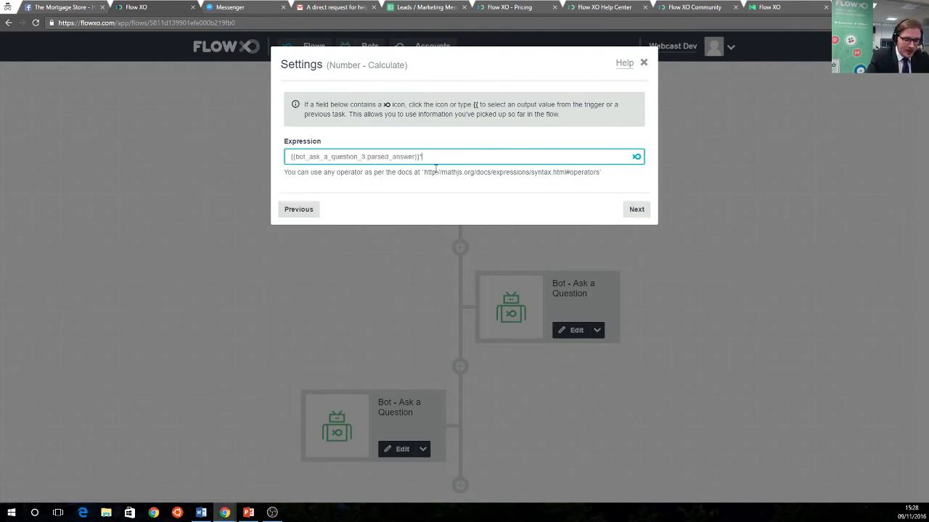
{"action": "type", "text": "4.5"}
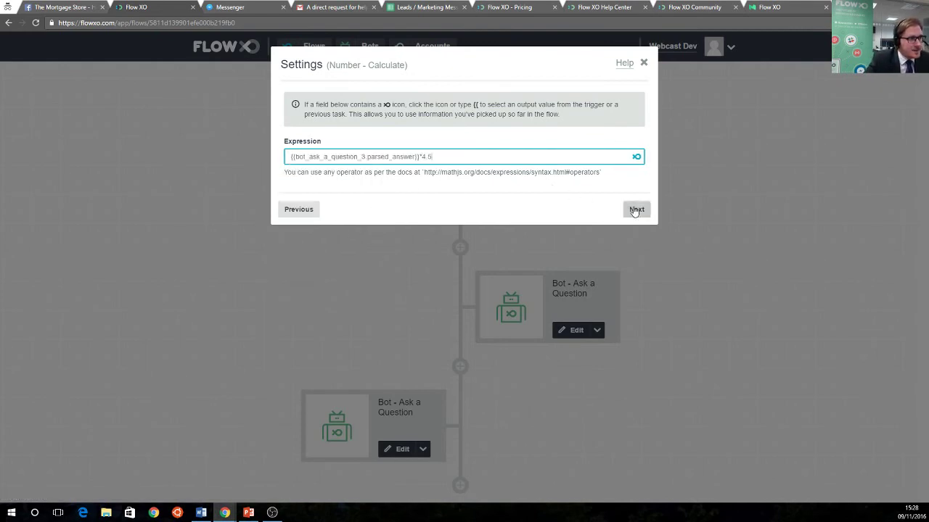
{"action": "left_click", "coordinate": [635, 209]}
{"action": "left_click", "coordinate": [636, 201]}
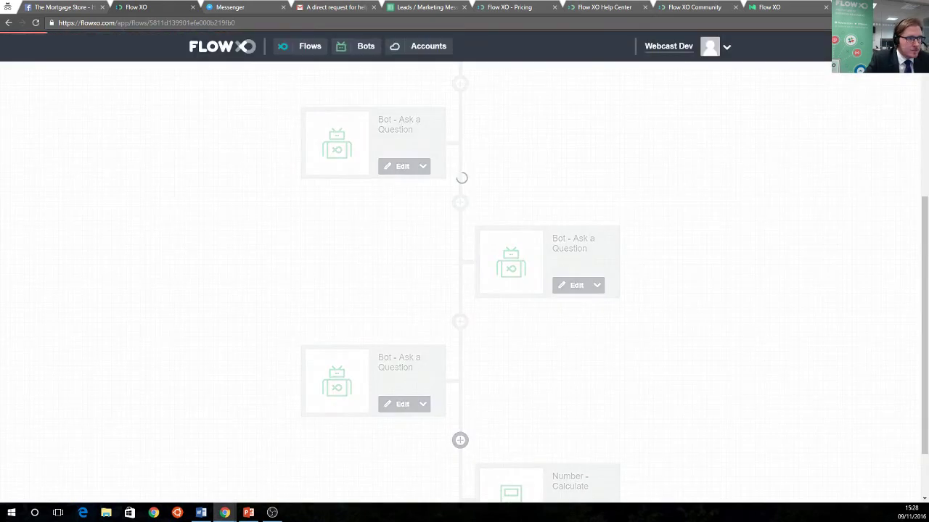
{"action": "scroll", "coordinate": [543, 394], "scroll_direction": "down", "scroll_amount": 2}
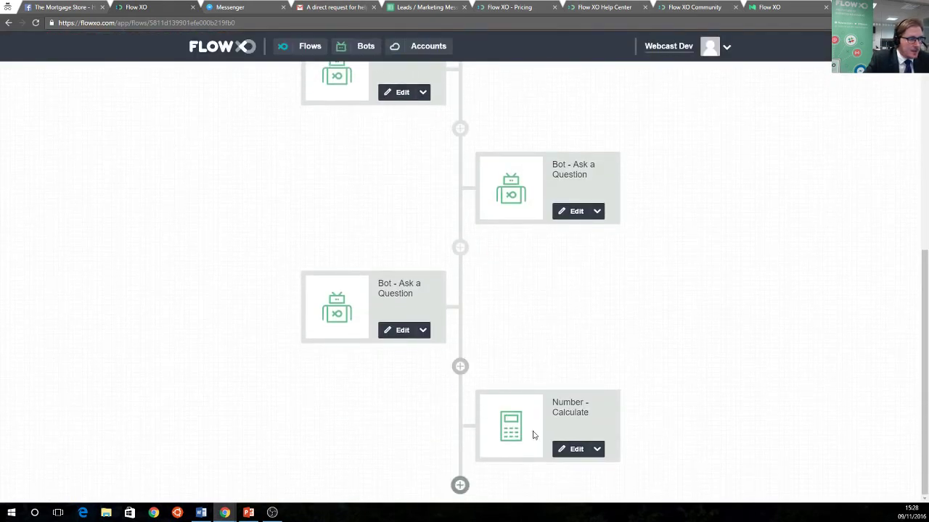
Add a Bot Send a Message step: 'Based on the information you gave us, we could offer you up to $'
{"action": "left_click", "coordinate": [460, 484]}
{"action": "left_click", "coordinate": [321, 166]}
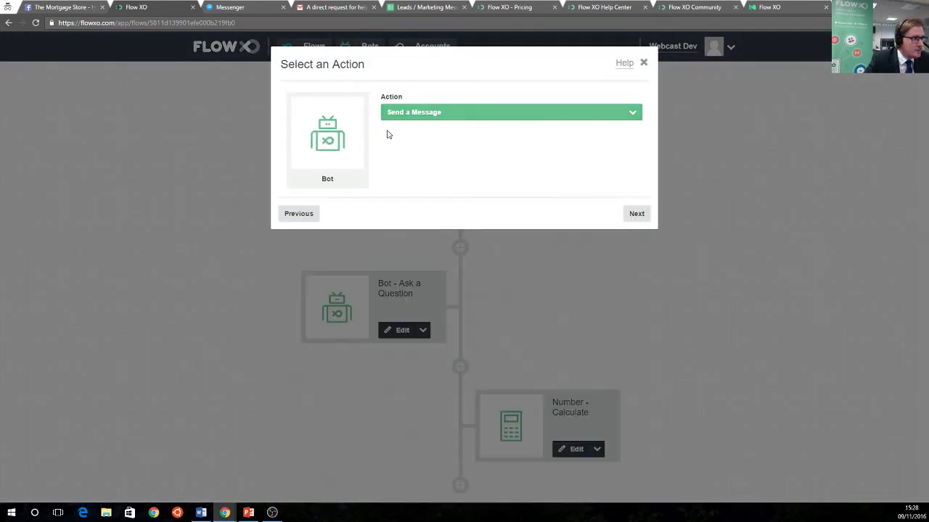
{"action": "left_click", "coordinate": [635, 212]}
{"action": "left_click", "coordinate": [369, 193]}
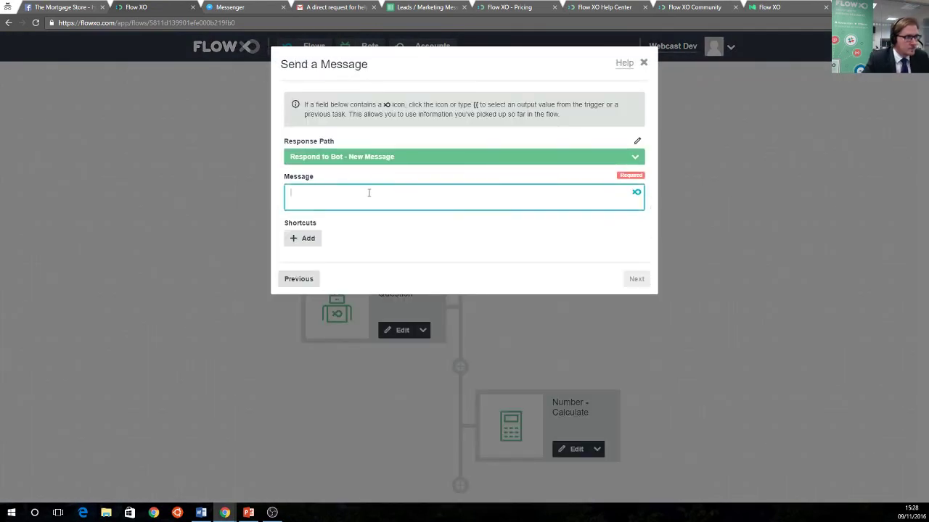
{"action": "type", "text": "Baweed on "}
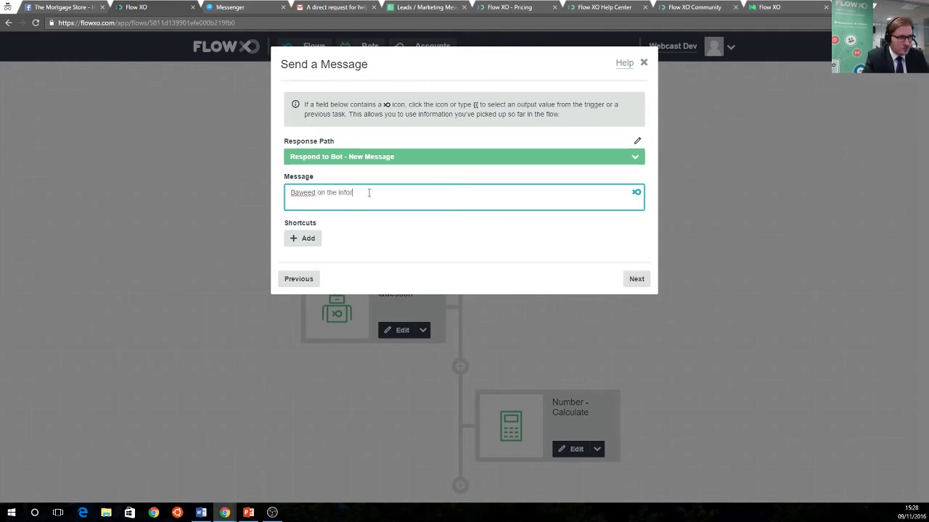
{"action": "type", "text": "the"}
{"action": "key", "text": "BackSpace"}
{"action": "key", "text": "BackSpace"}
{"action": "key", "text": "BackSpace"}
{"action": "key", "text": "BackSpace"}
{"action": "key", "text": "BackSpace"}
{"action": "key", "text": "BackSpace"}
{"action": "key", "text": "BackSpace"}
{"action": "key", "text": "BackSpace"}
{"action": "key", "text": "BackSpace"}
{"action": "key", "text": "BackSpace"}
{"action": "key", "text": "BackSpace"}
{"action": "key", "text": "BackSpace"}
{"action": "key", "text": "BackSpace"}
{"action": "key", "text": "BackSpace"}
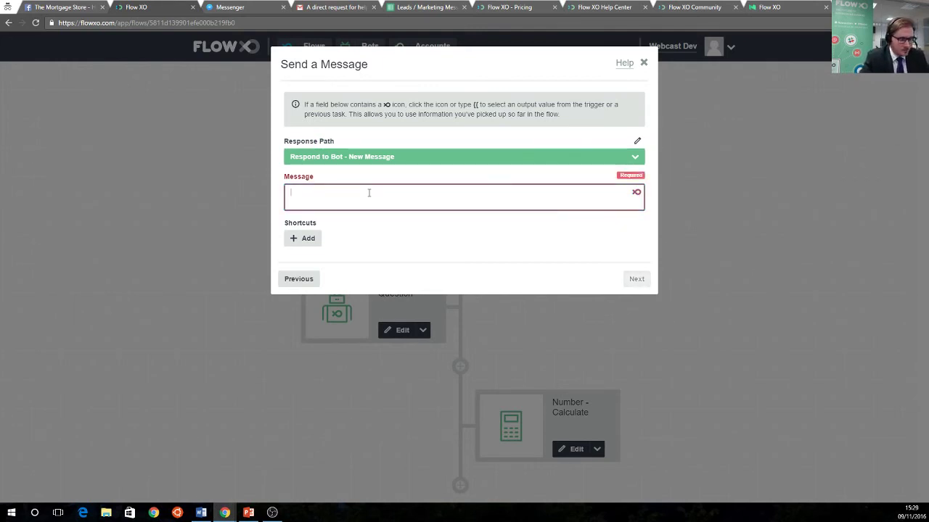
{"action": "type", "text": "Based on the in"}
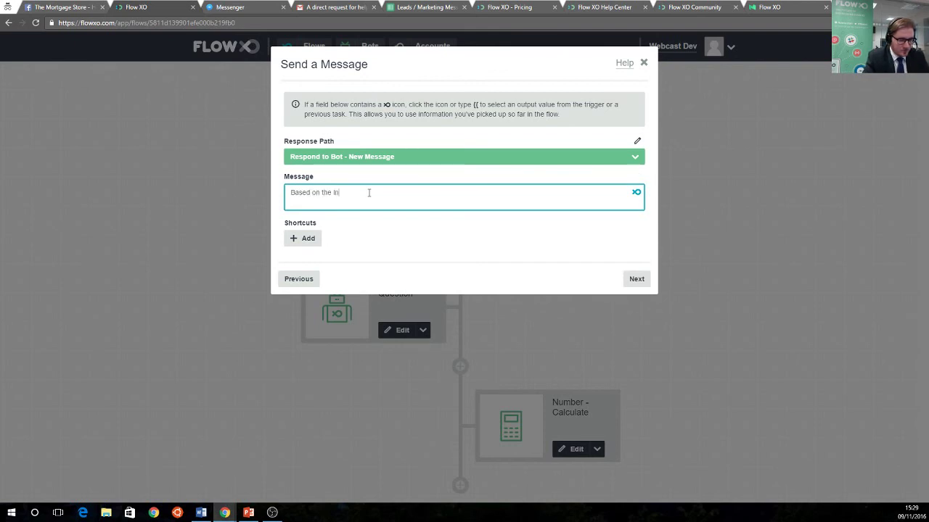
{"action": "type", "text": "formation you ga"}
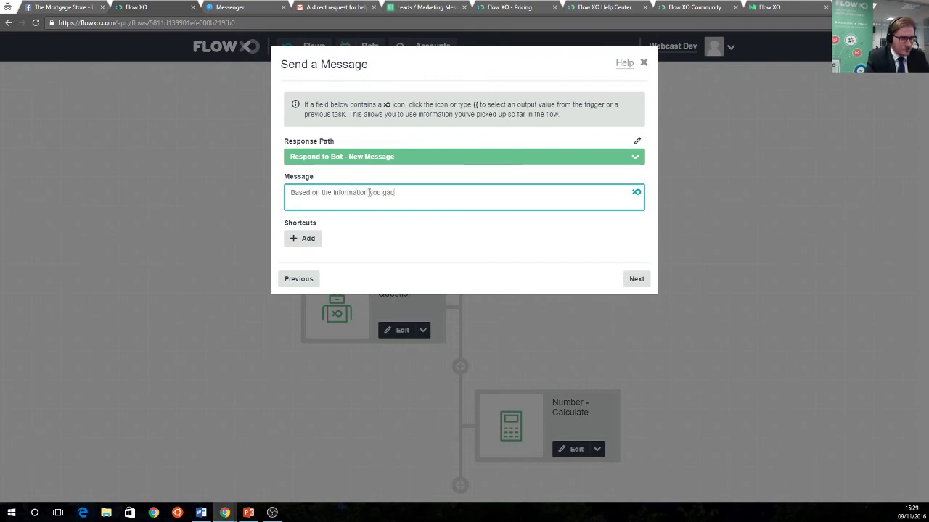
{"action": "type", "text": "ve us"}
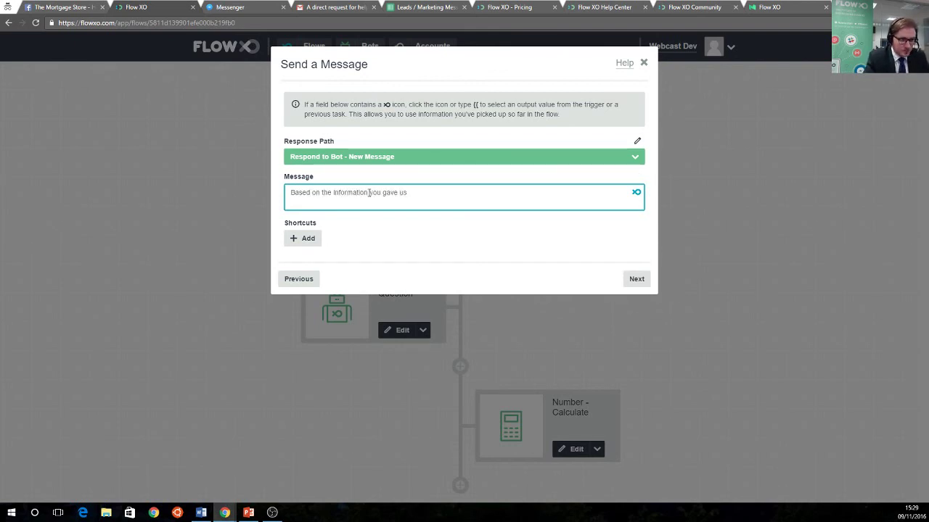
{"action": "type", "text": ", we could offr you up "}
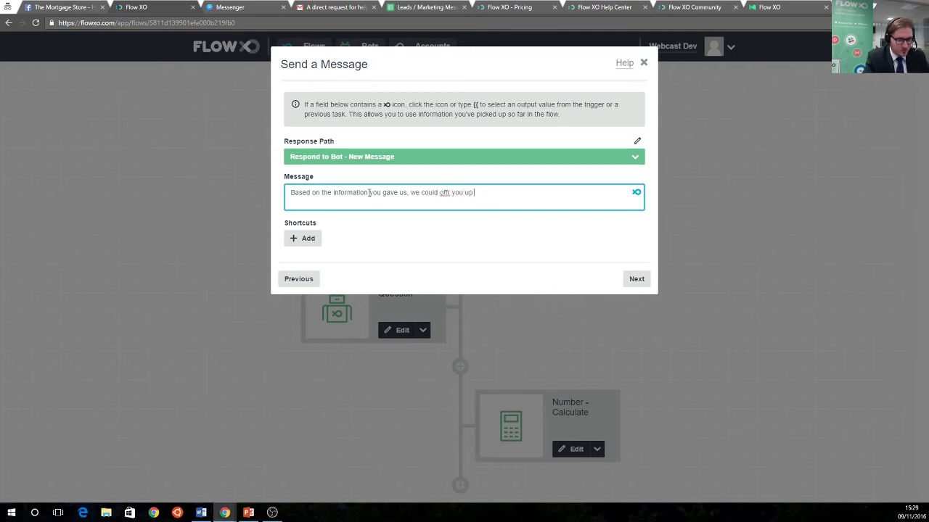
{"action": "type", "text": "to $"}
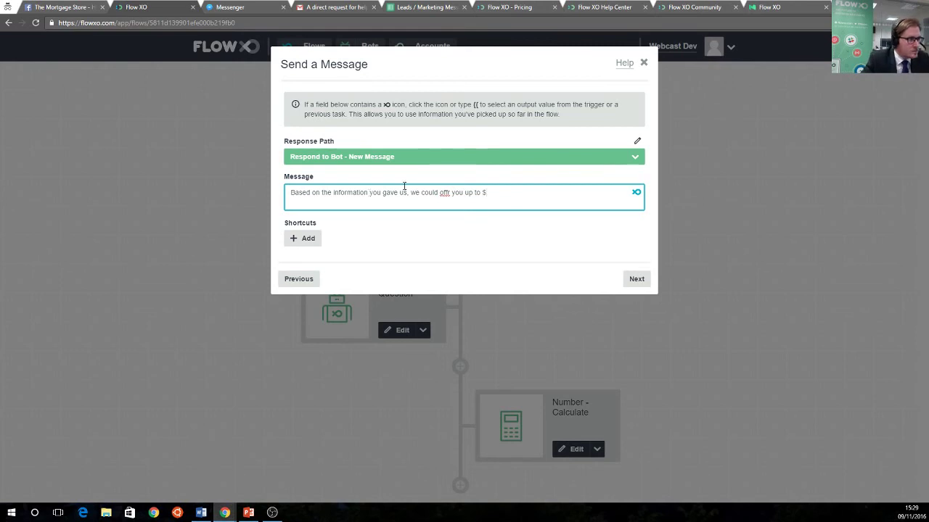
{"action": "right_click", "coordinate": [446, 195]}
{"action": "left_click", "coordinate": [468, 204]}
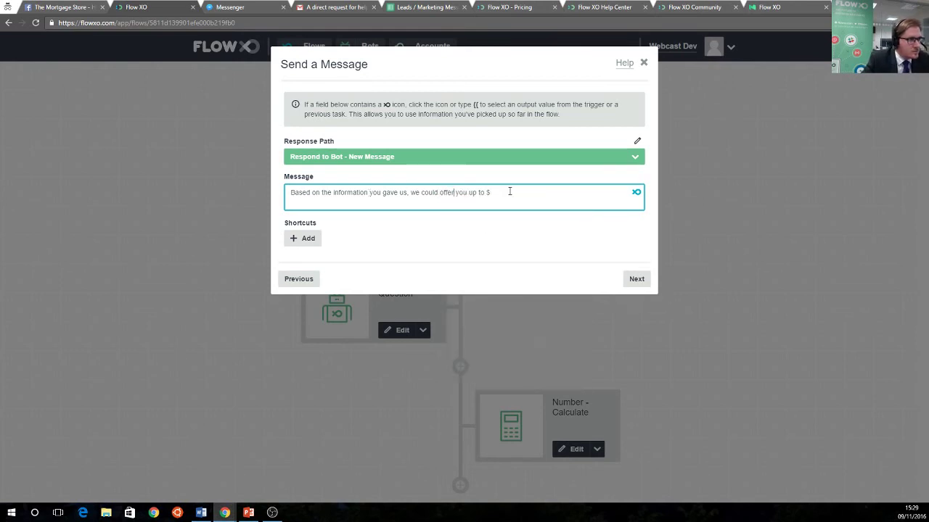
Append the Number - Calculate result after the dollar sign and save the message step
{"action": "left_click", "coordinate": [635, 192]}
{"action": "scroll", "coordinate": [527, 253], "scroll_direction": "down", "scroll_amount": 6}
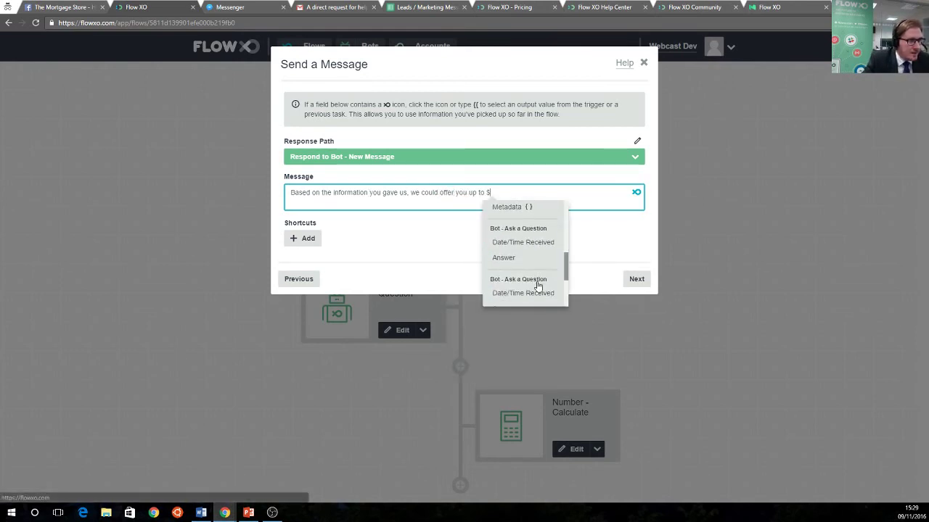
{"action": "left_click", "coordinate": [514, 297]}
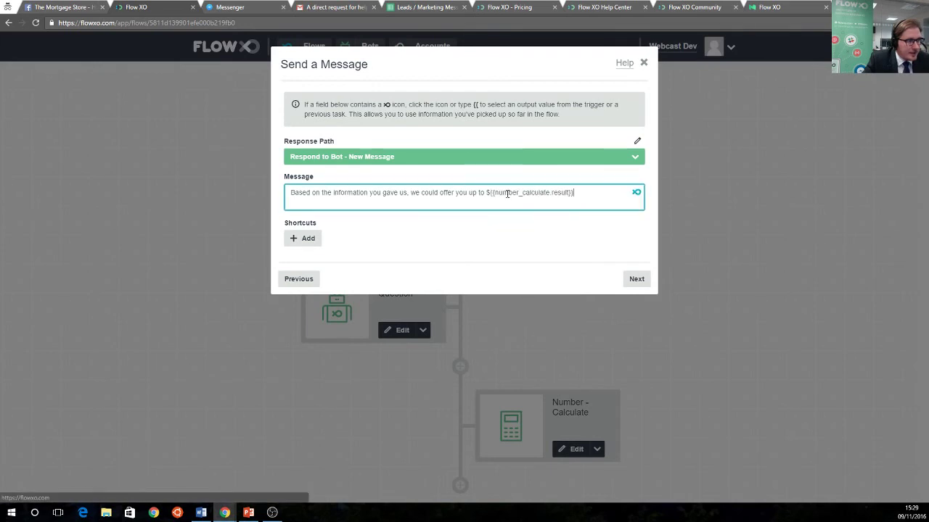
{"action": "left_click", "coordinate": [636, 279]}
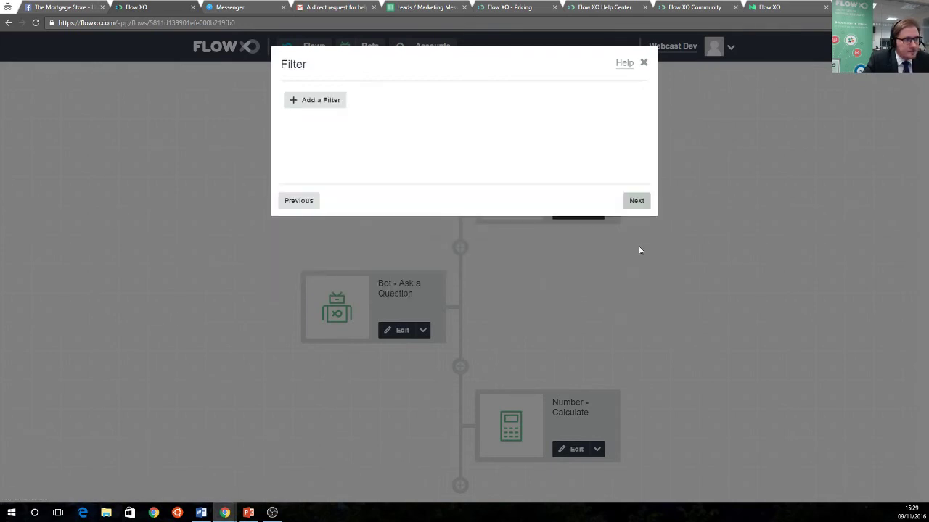
{"action": "left_click", "coordinate": [637, 201]}
{"action": "left_click", "coordinate": [636, 201]}
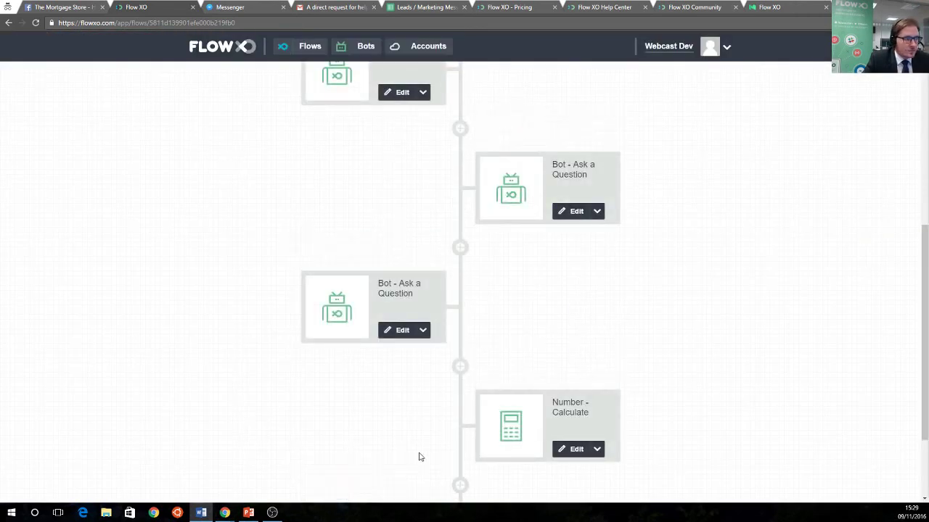
Add a second line 'A human agent will be in touch shortly to discuss further!' and save
{"action": "scroll", "coordinate": [421, 450], "scroll_direction": "down", "scroll_amount": 2}
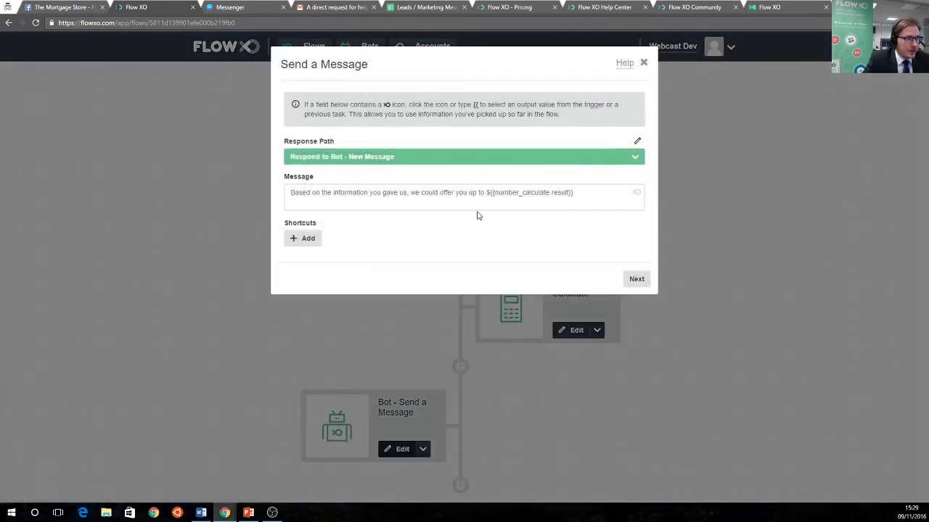
{"action": "left_click", "coordinate": [591, 193]}
{"action": "key", "text": "Return"}
{"action": "type", "text": "A"}
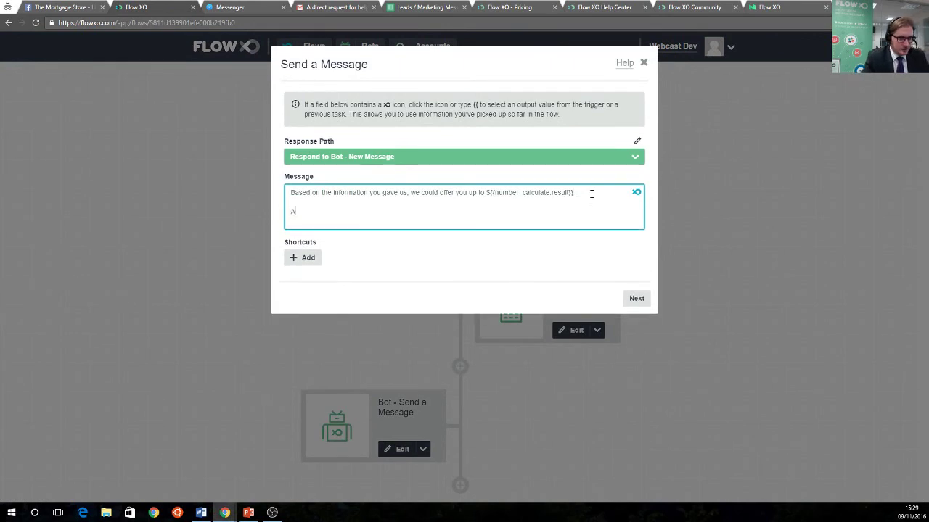
{"action": "type", "text": " human ag"}
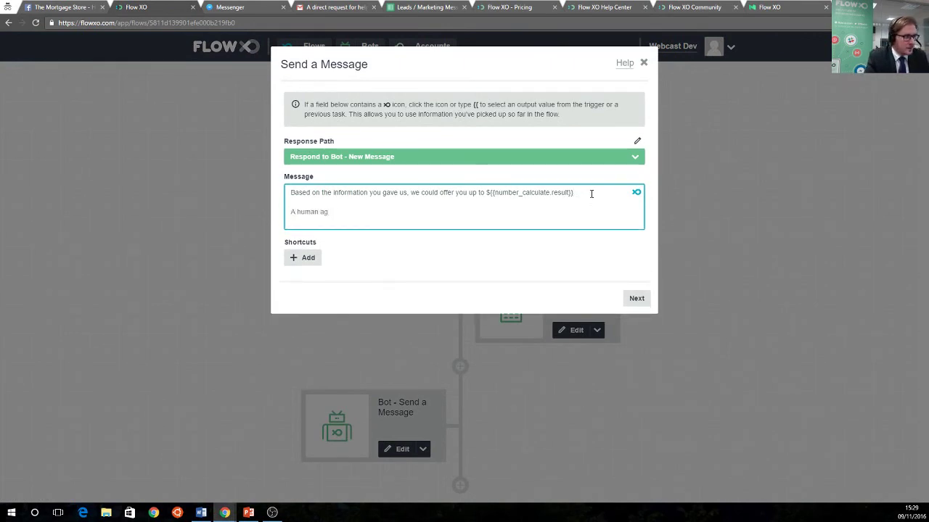
{"action": "type", "text": "ent will be"}
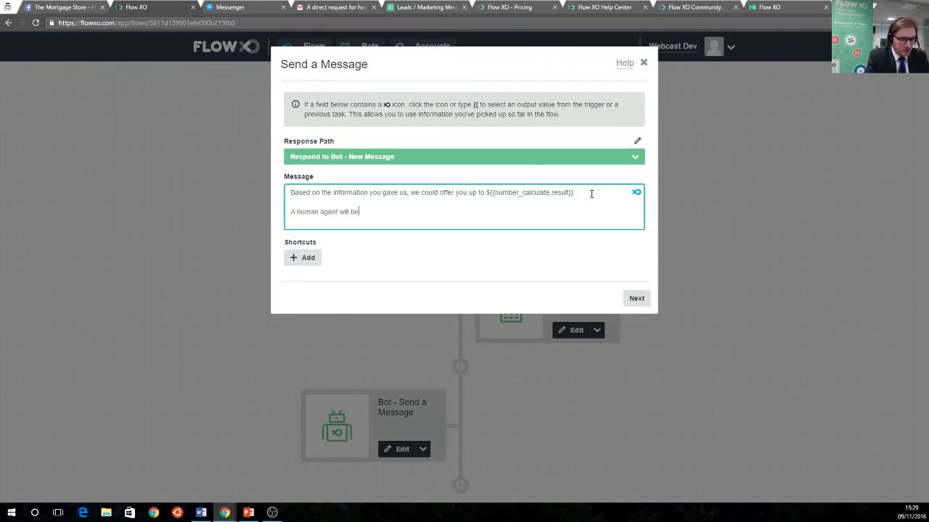
{"action": "type", "text": " in touch short"}
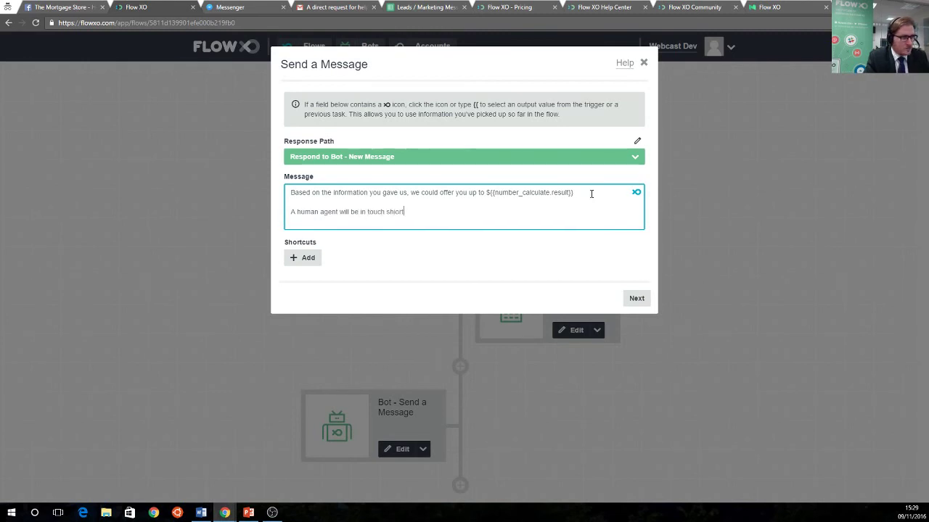
{"action": "type", "text": "or"}
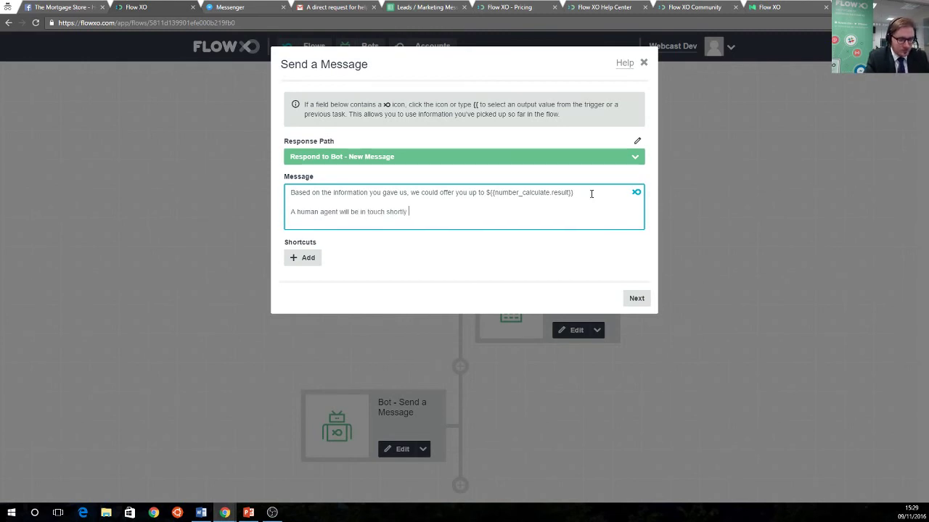
{"action": "type", "text": "ly to discuss further"}
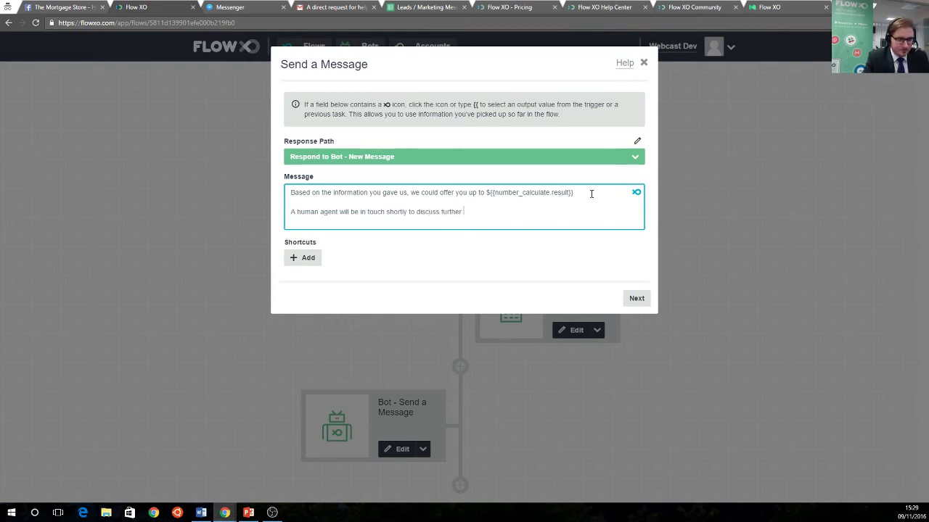
{"action": "type", "text": "!"}
{"action": "left_click", "coordinate": [636, 298]}
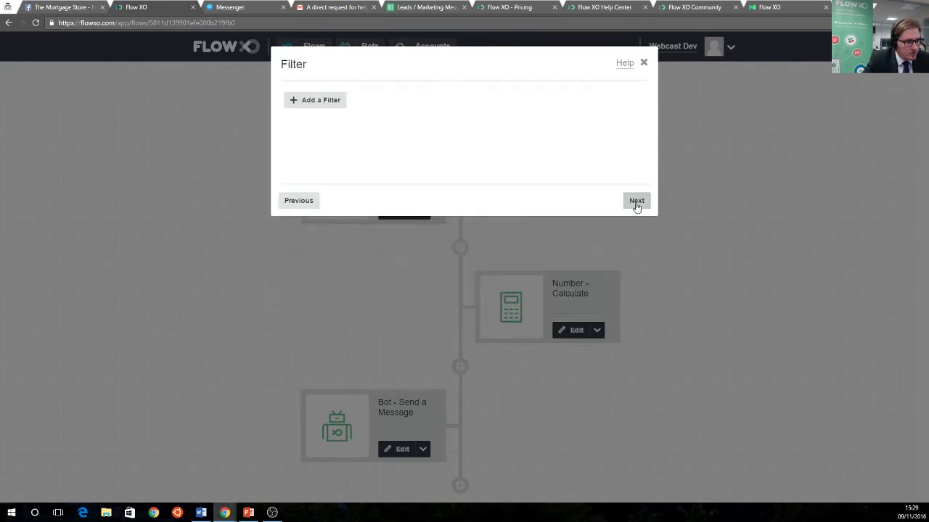
{"action": "left_click", "coordinate": [636, 201]}
{"action": "left_click", "coordinate": [636, 201]}
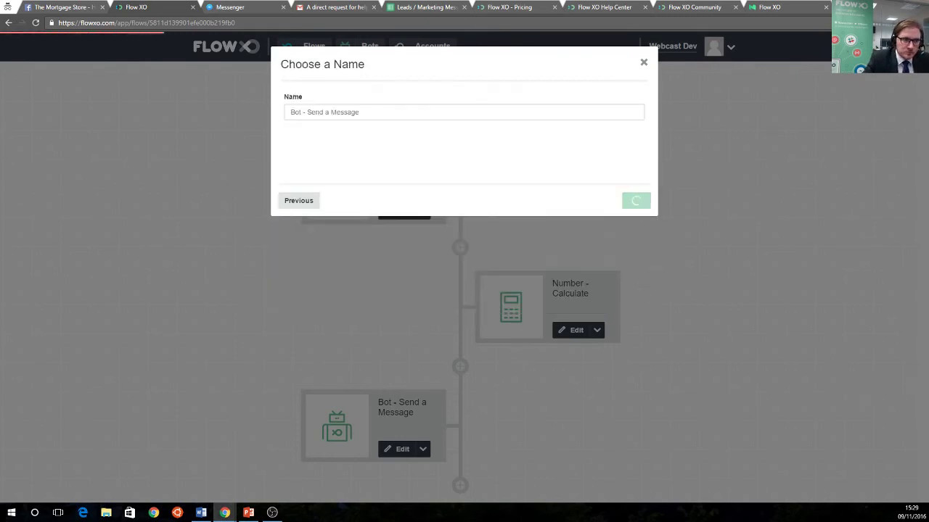
{"action": "scroll", "coordinate": [515, 432], "scroll_direction": "down", "scroll_amount": 1}
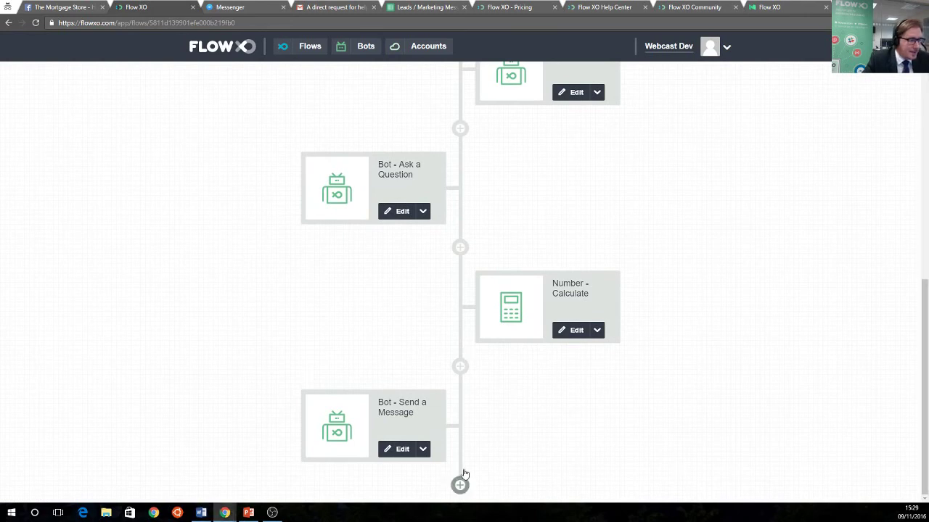
Add a Google Sheets Add a Row step using the already connected Google account
{"action": "left_click", "coordinate": [459, 484]}
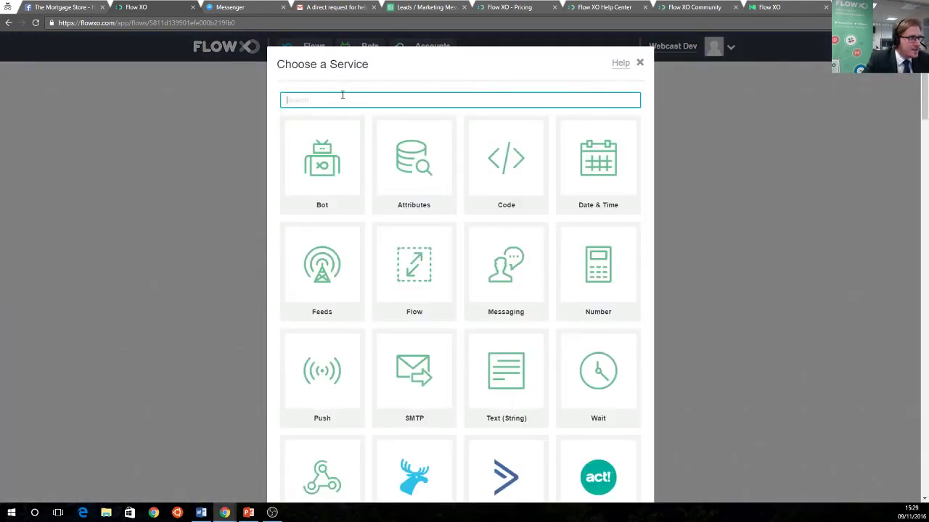
{"action": "type", "text": "sheets"}
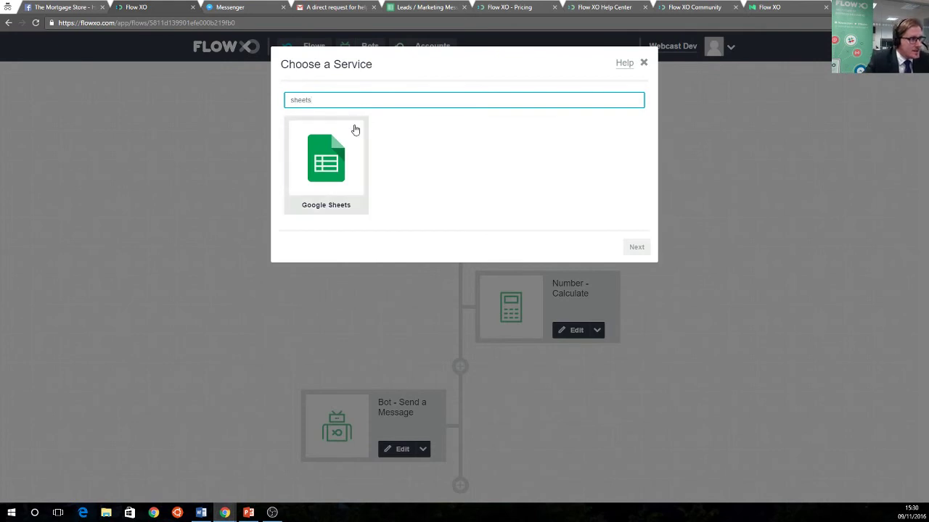
{"action": "left_click", "coordinate": [351, 129]}
{"action": "left_click", "coordinate": [456, 119]}
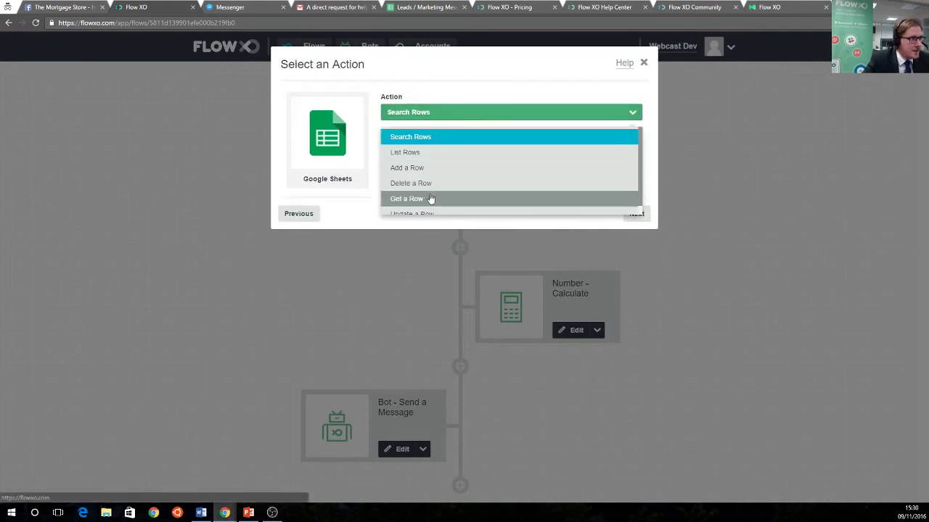
{"action": "left_click", "coordinate": [406, 167]}
{"action": "left_click", "coordinate": [636, 217]}
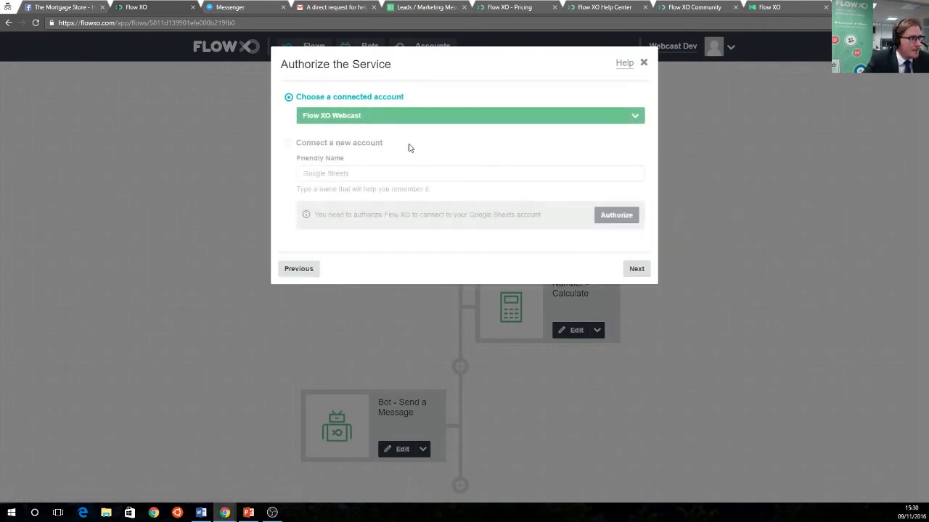
{"action": "left_click", "coordinate": [635, 268]}
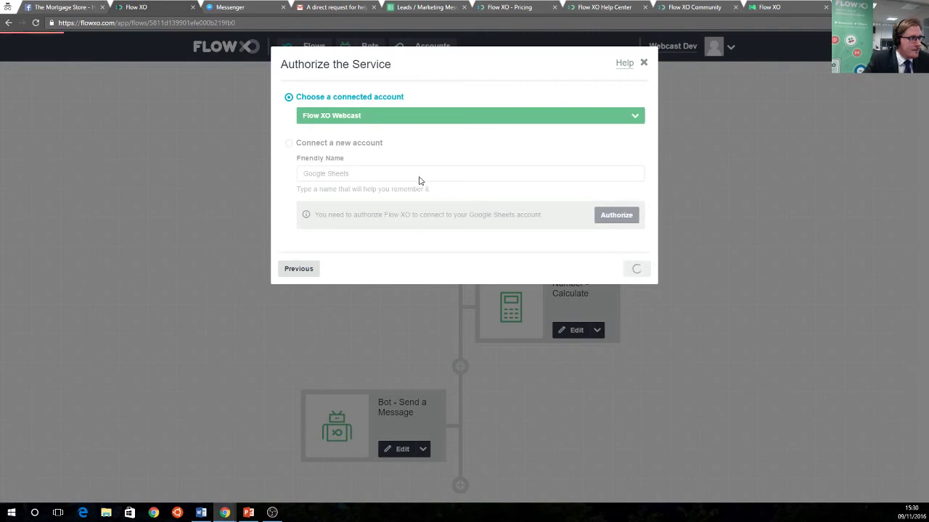
{"action": "left_click", "coordinate": [383, 159]}
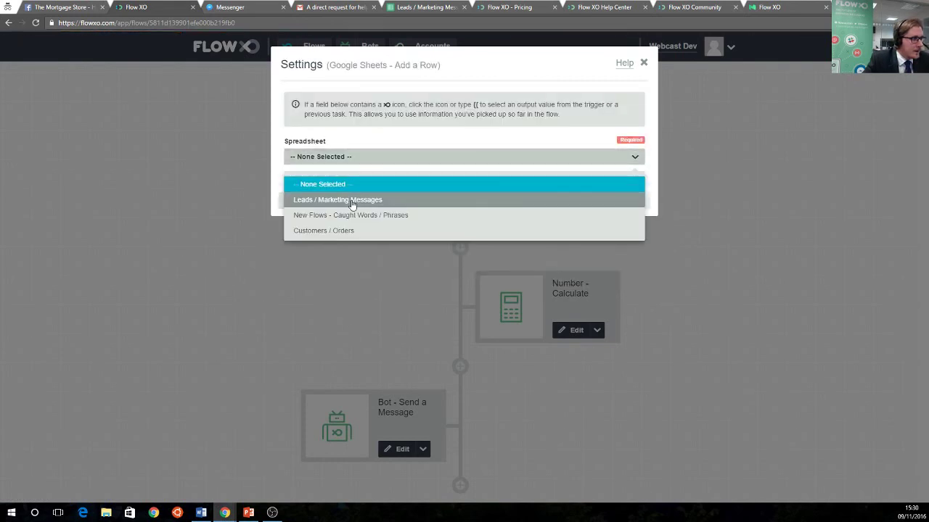
Target the New Customer worksheet of Leads / Marketing Messages and fill Name with the user's name
{"action": "left_click", "coordinate": [352, 201]}
{"action": "left_click", "coordinate": [353, 195]}
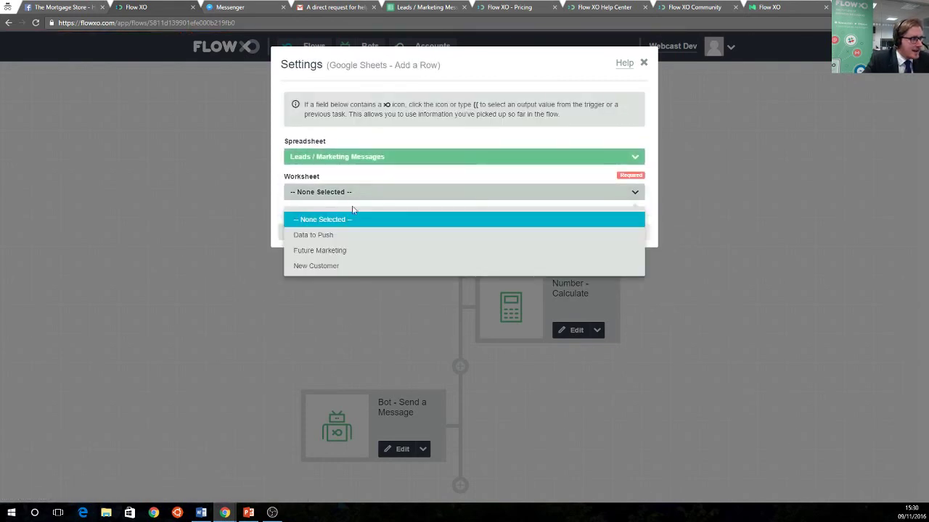
{"action": "left_click", "coordinate": [341, 265]}
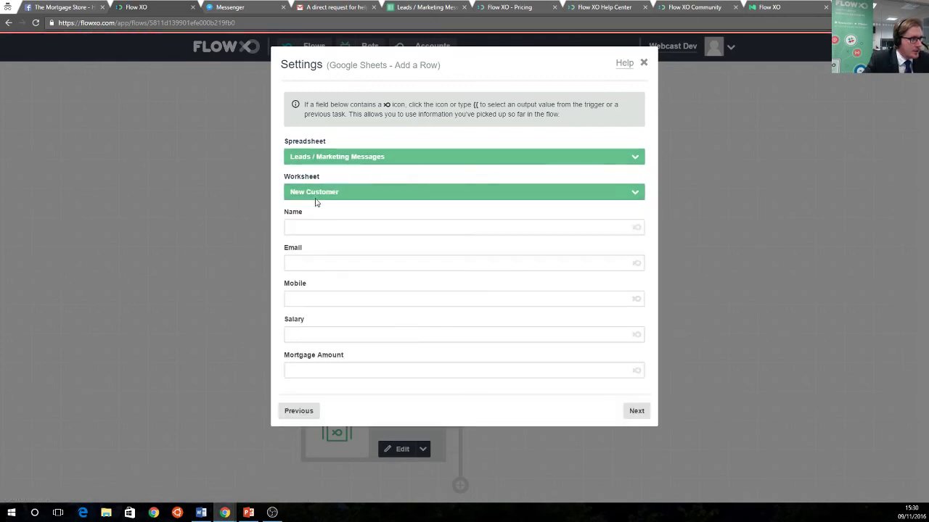
{"action": "left_click", "coordinate": [341, 227]}
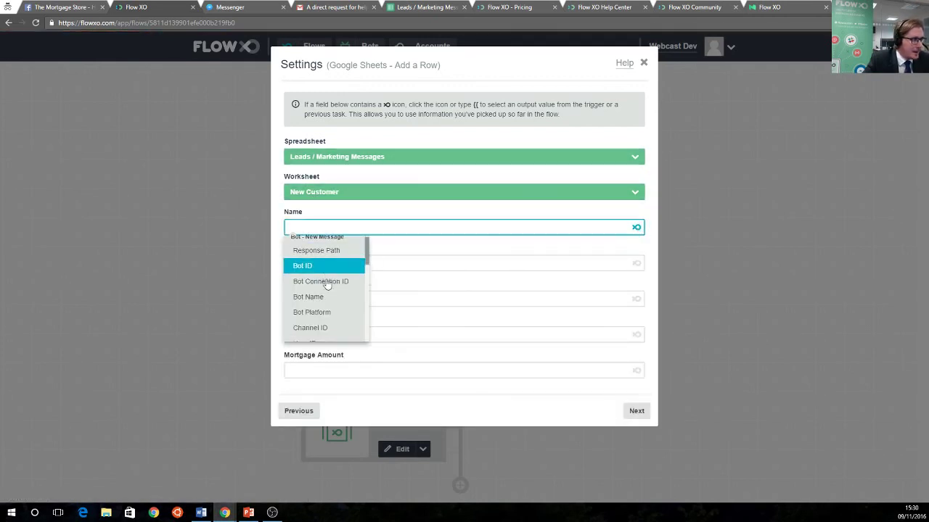
{"action": "scroll", "coordinate": [332, 305], "scroll_direction": "down", "scroll_amount": 2}
{"action": "left_click", "coordinate": [329, 333]}
Map Email and Mobile to the first and second questions' answers
{"action": "left_click", "coordinate": [344, 262]}
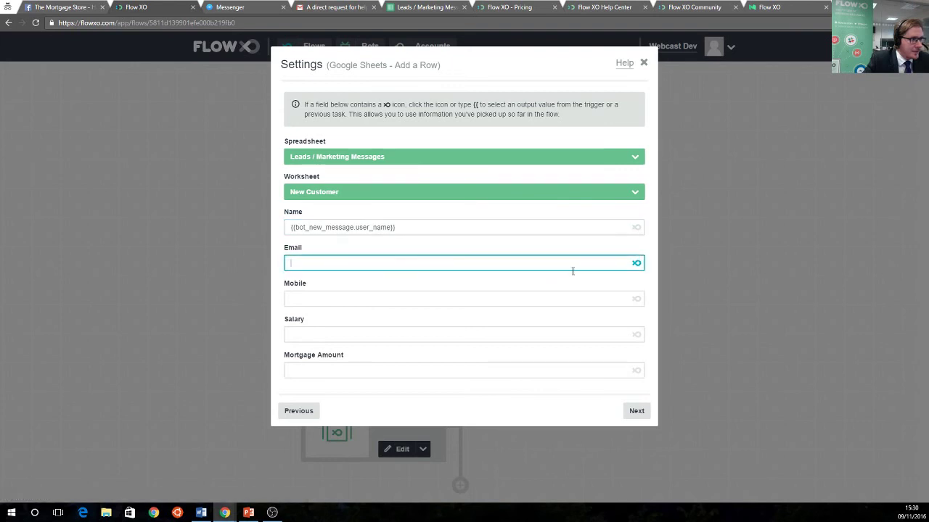
{"action": "left_click", "coordinate": [637, 262]}
{"action": "scroll", "coordinate": [330, 349], "scroll_direction": "down", "scroll_amount": 2}
{"action": "scroll", "coordinate": [330, 350], "scroll_direction": "down", "scroll_amount": 6}
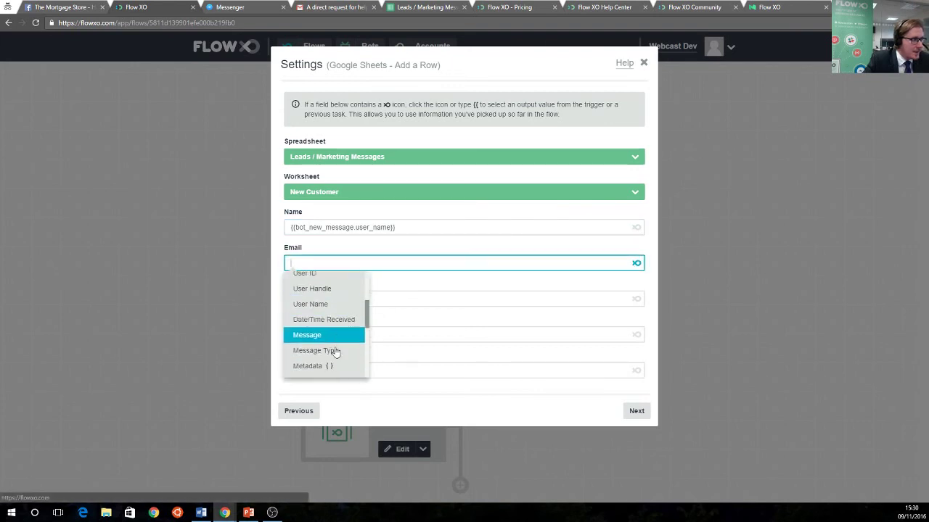
{"action": "left_click", "coordinate": [317, 343]}
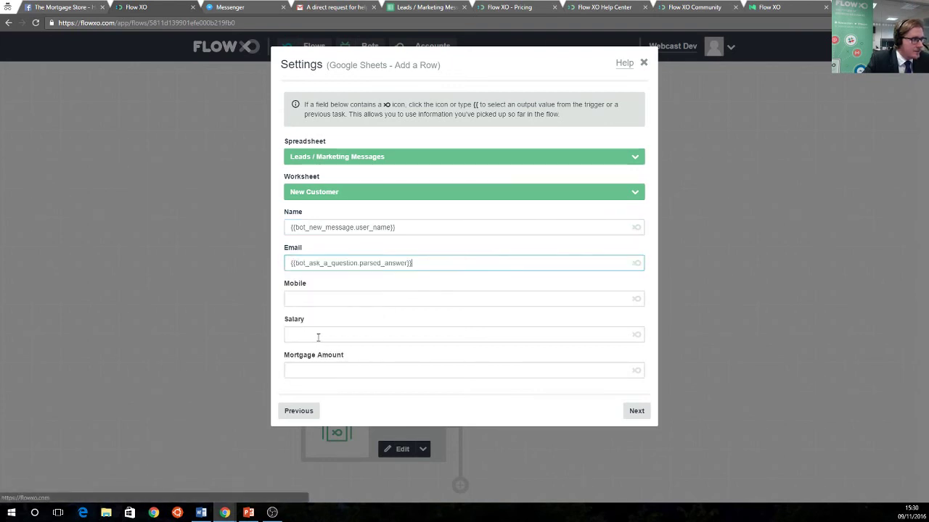
{"action": "left_click", "coordinate": [603, 298]}
{"action": "left_click", "coordinate": [633, 301]}
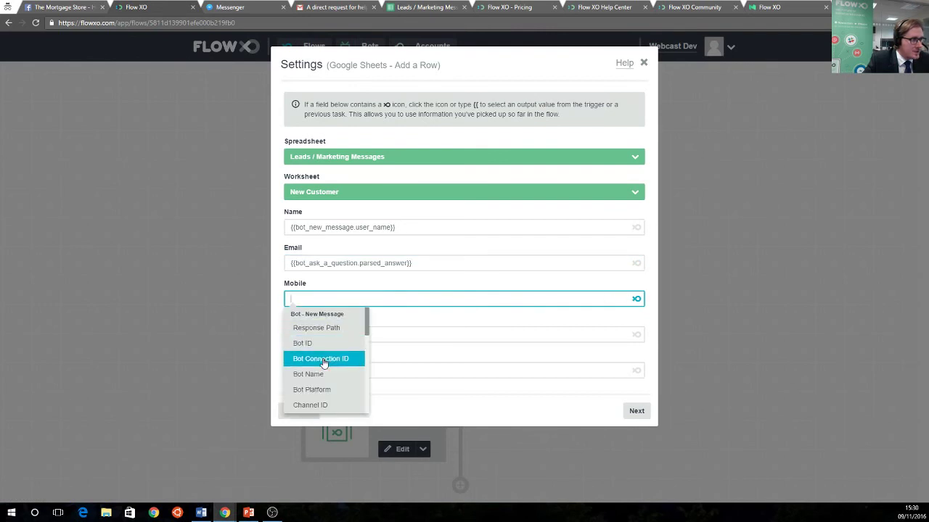
{"action": "scroll", "coordinate": [333, 362], "scroll_direction": "down", "scroll_amount": 8}
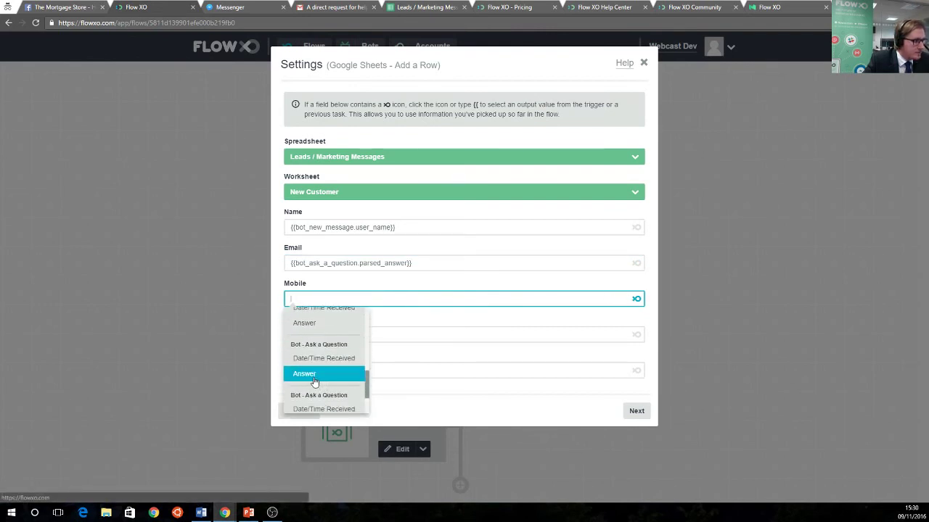
{"action": "left_click", "coordinate": [313, 376]}
Map Salary to the third answer and Mortgage Amount to the Calculate result, then save
{"action": "left_click", "coordinate": [597, 337]}
{"action": "left_click", "coordinate": [634, 335]}
{"action": "scroll", "coordinate": [327, 410], "scroll_direction": "down", "scroll_amount": 10}
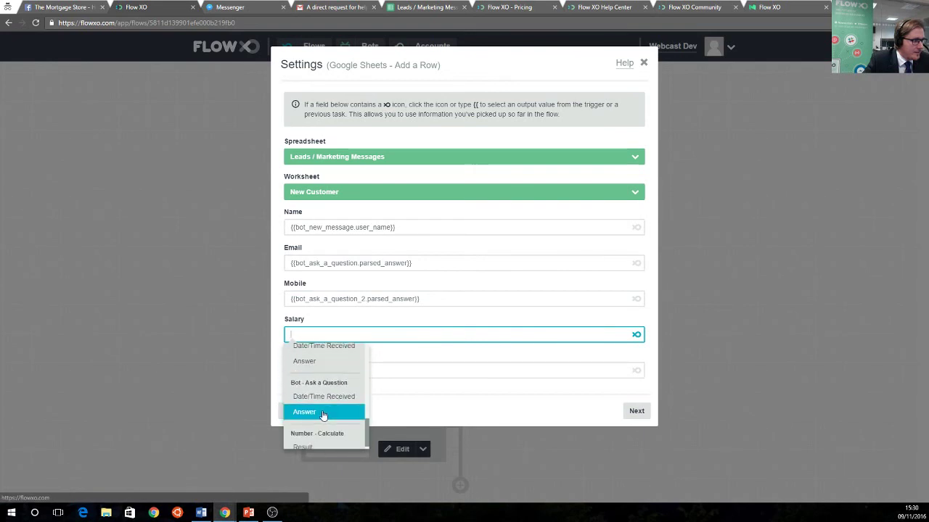
{"action": "left_click", "coordinate": [322, 413]}
{"action": "left_click", "coordinate": [563, 370]}
{"action": "left_click", "coordinate": [636, 372]}
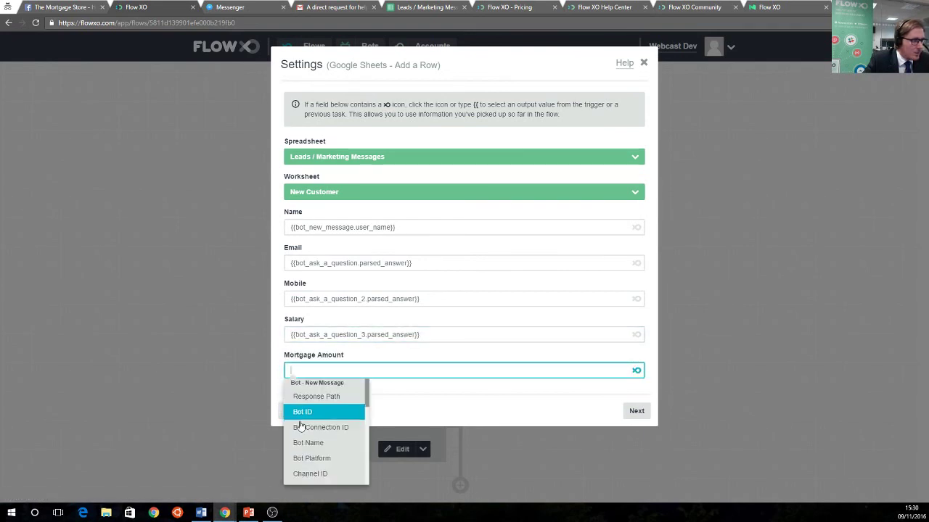
{"action": "scroll", "coordinate": [305, 421], "scroll_direction": "down", "scroll_amount": 10}
{"action": "left_click", "coordinate": [319, 476]}
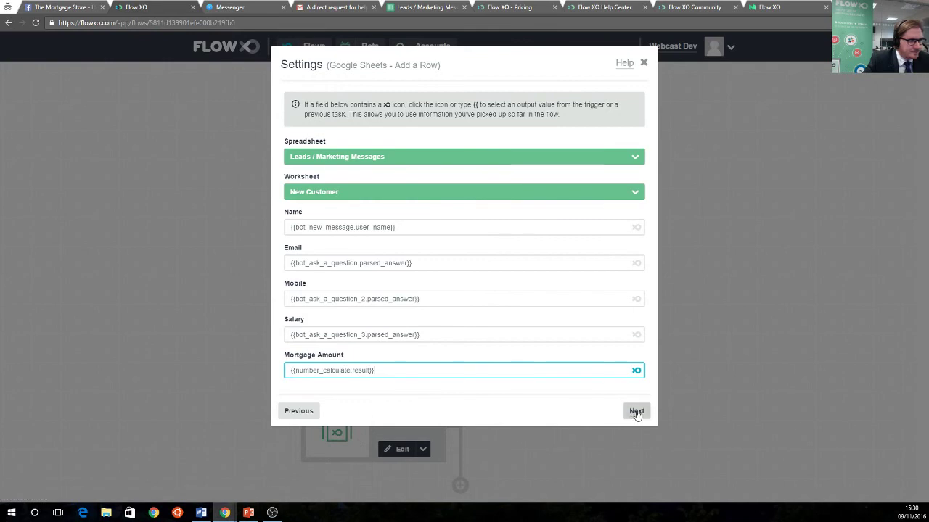
{"action": "left_click", "coordinate": [636, 410]}
{"action": "left_click", "coordinate": [636, 200]}
{"action": "left_click", "coordinate": [636, 200]}
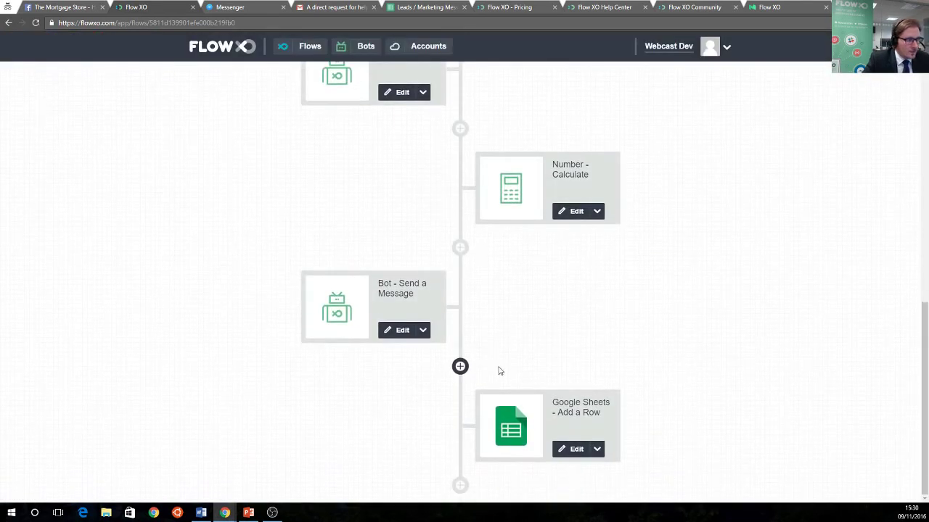
Add a Messaging - Send Message to Email step after the Google Sheets step
{"action": "left_click", "coordinate": [458, 247]}
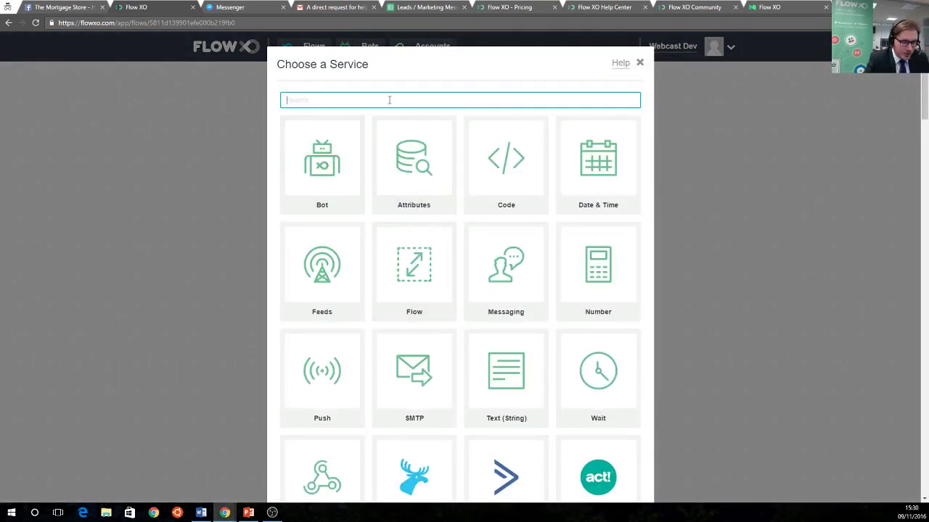
{"action": "type", "text": "messen"}
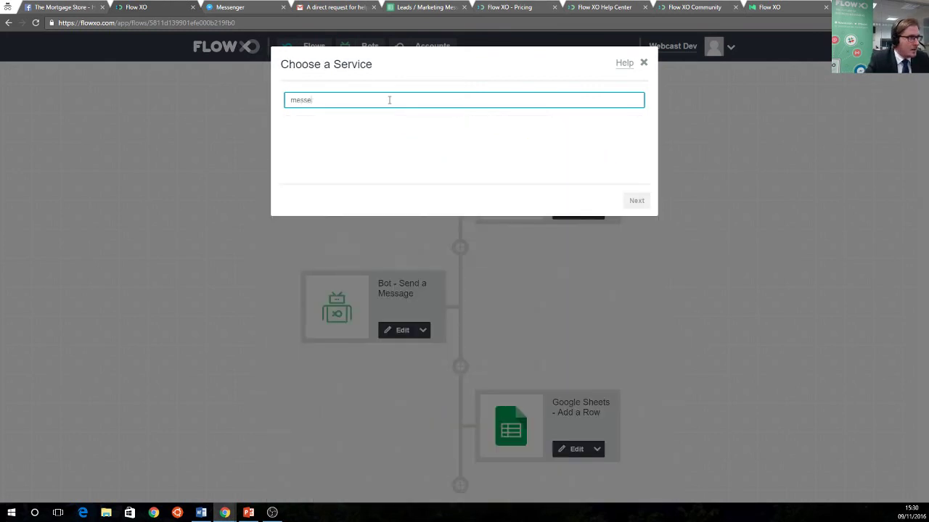
{"action": "key", "text": "BackSpace"}
{"action": "left_click", "coordinate": [348, 157]}
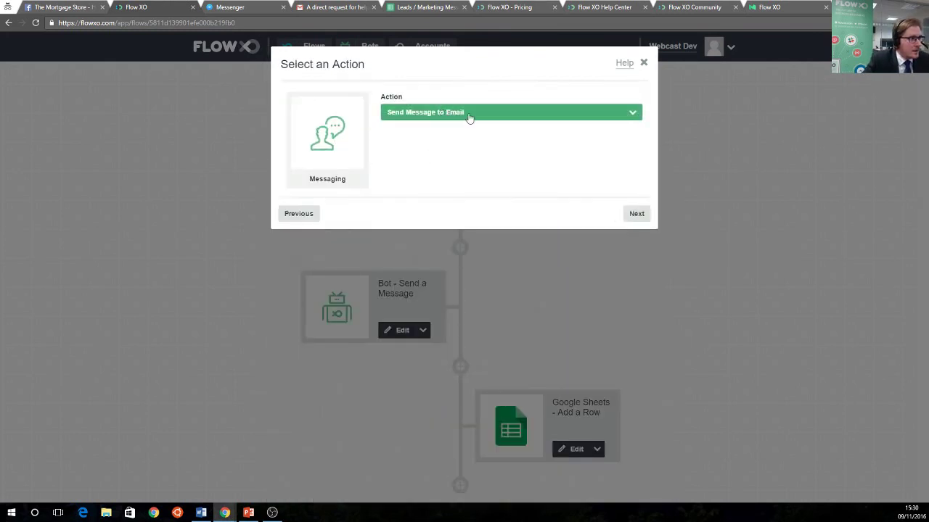
{"action": "left_click", "coordinate": [634, 213]}
{"action": "left_click", "coordinate": [307, 195]}
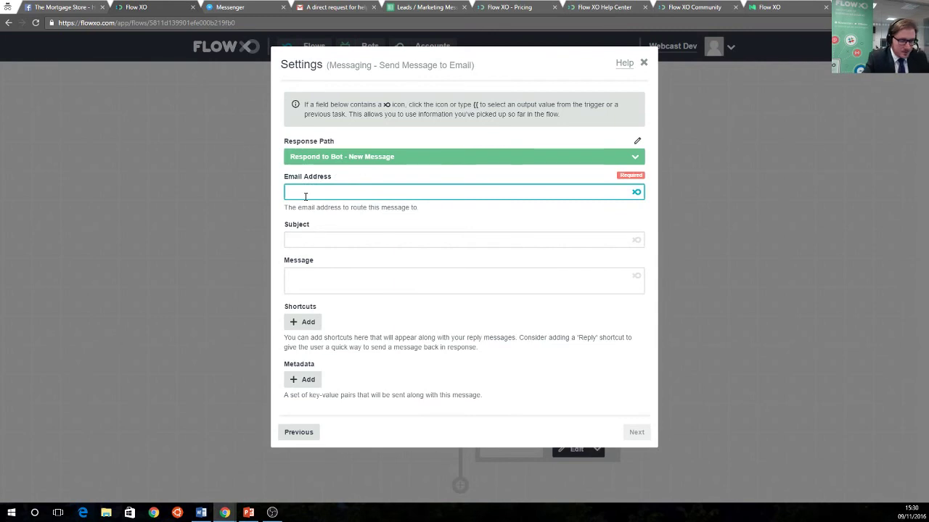
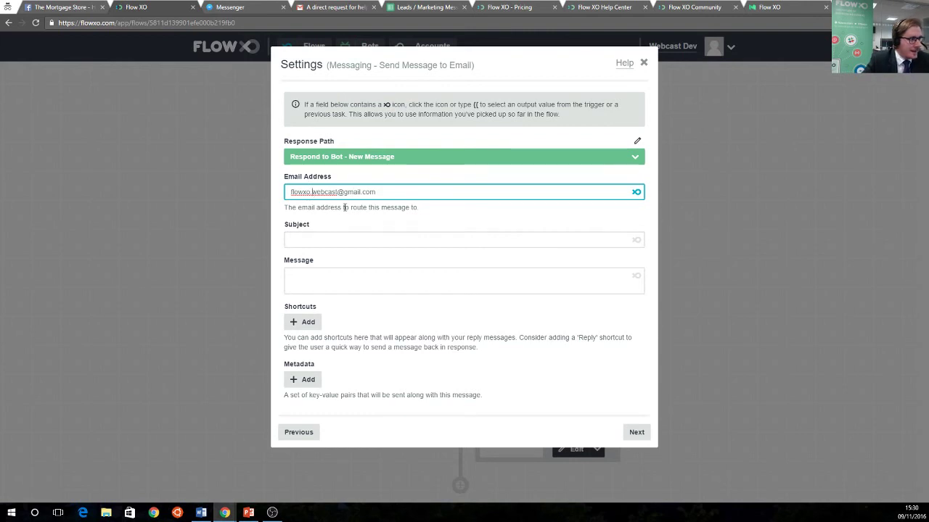
Address the email to the agent's e-mail address with the subject 'New Hot Lead'
{"action": "left_click", "coordinate": [364, 234]}
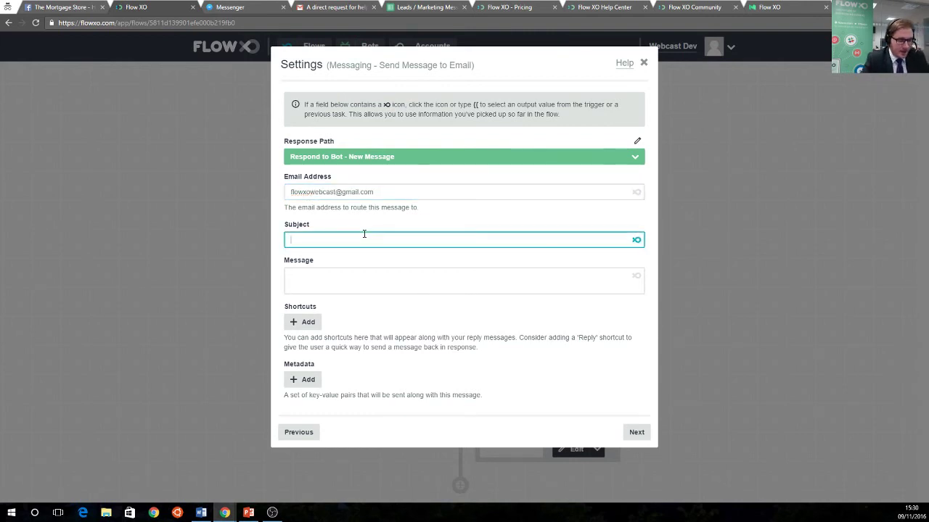
{"action": "type", "text": "New "}
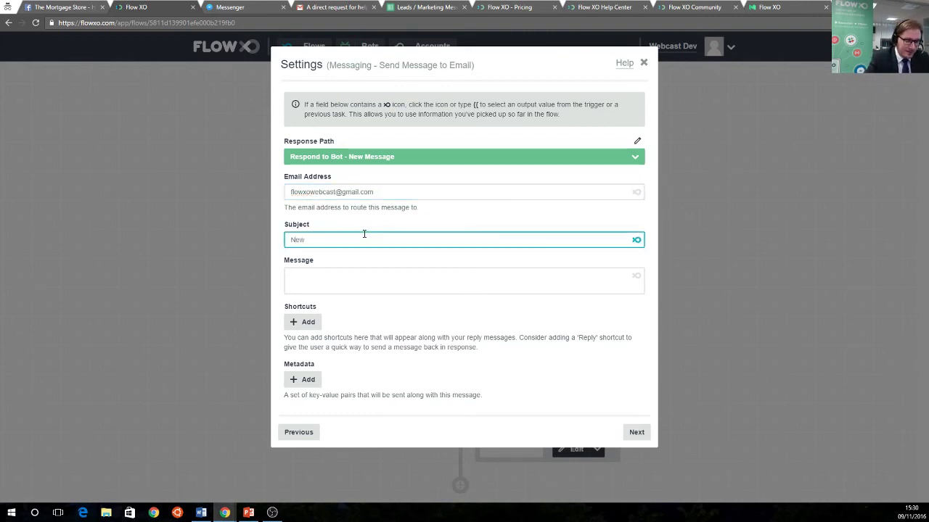
{"action": "type", "text": "Hot Lead"}
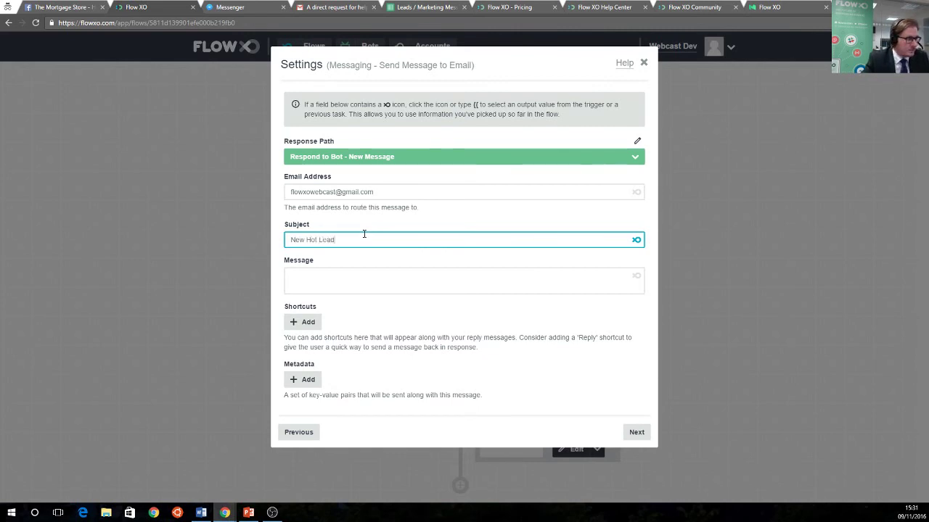
{"action": "left_click", "coordinate": [398, 275]}
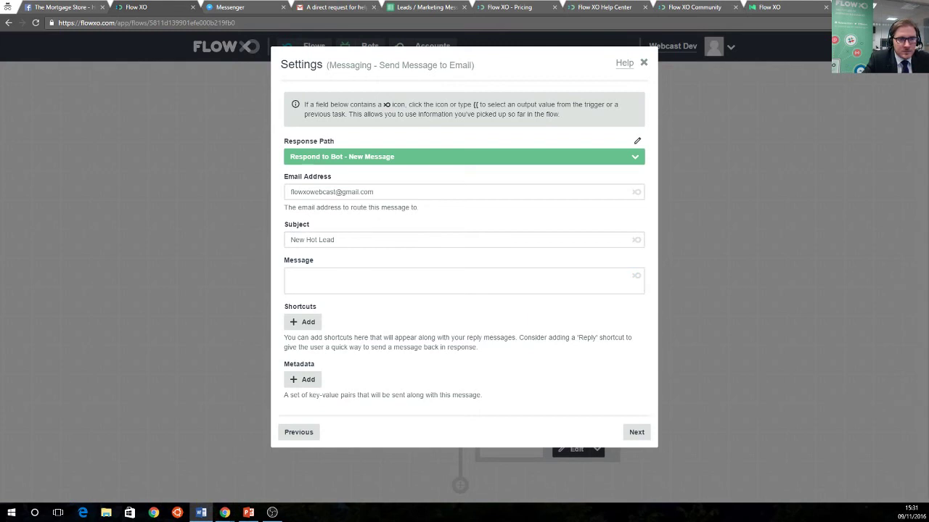
Paste the lead-details message body and replace its name placeholder with the User Name output
{"action": "left_click", "coordinate": [338, 284]}
{"action": "type", "text": "A new lead has just given details to the bot - Reply to this email to speak to them.  Their details are:  Name: {{bot_new_message.user_name}} Mortgage Amount: {{number_calculate.result}}"}
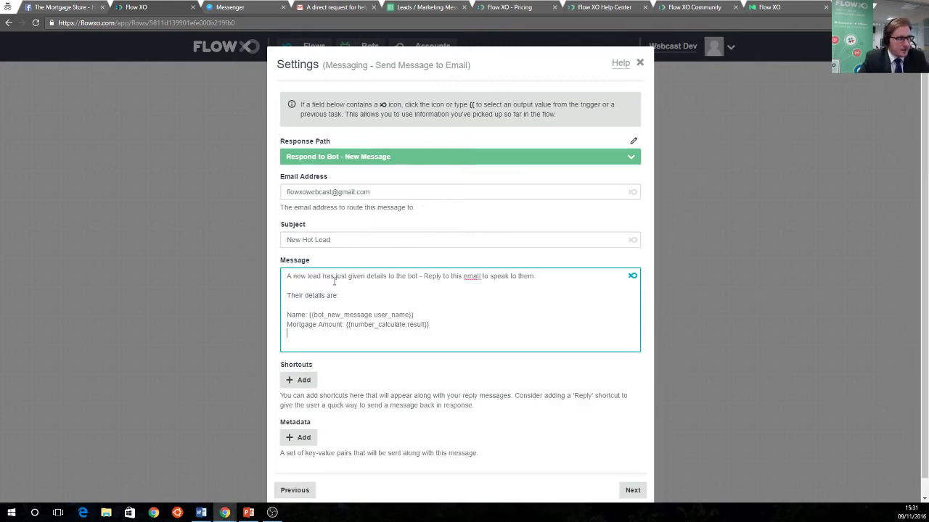
{"action": "left_click_drag", "start_coordinate": [311, 315], "coordinate": [419, 315]}
{"action": "key", "text": "BackSpace"}
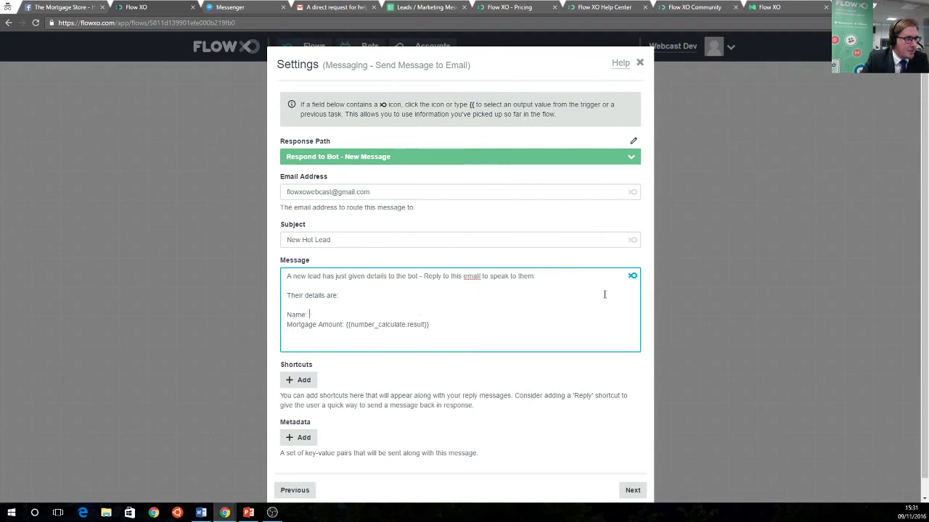
{"action": "left_click", "coordinate": [633, 277]}
{"action": "scroll", "coordinate": [341, 370], "scroll_direction": "down", "scroll_amount": 1}
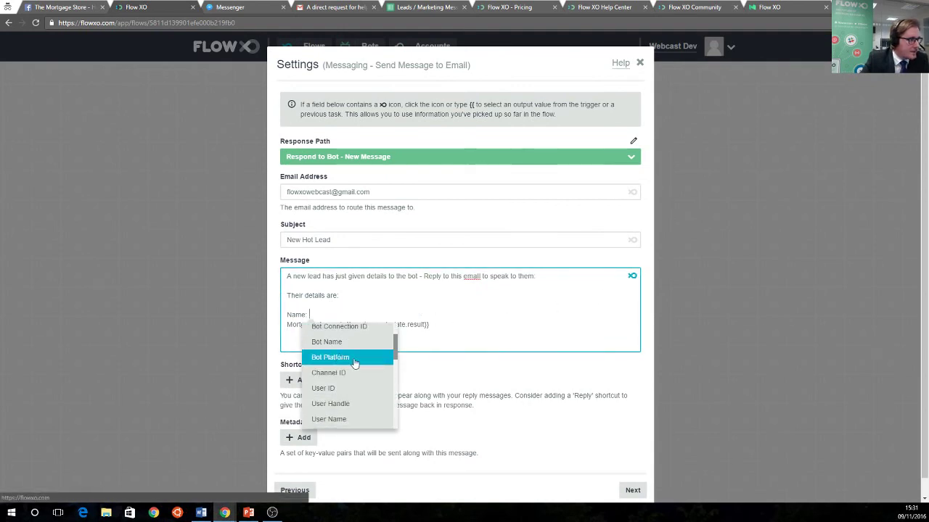
{"action": "left_click", "coordinate": [349, 419]}
Replace the mortgage amount placeholder with the Number - Calculate result and save the email step
{"action": "left_click_drag", "start_coordinate": [346, 324], "coordinate": [431, 324]}
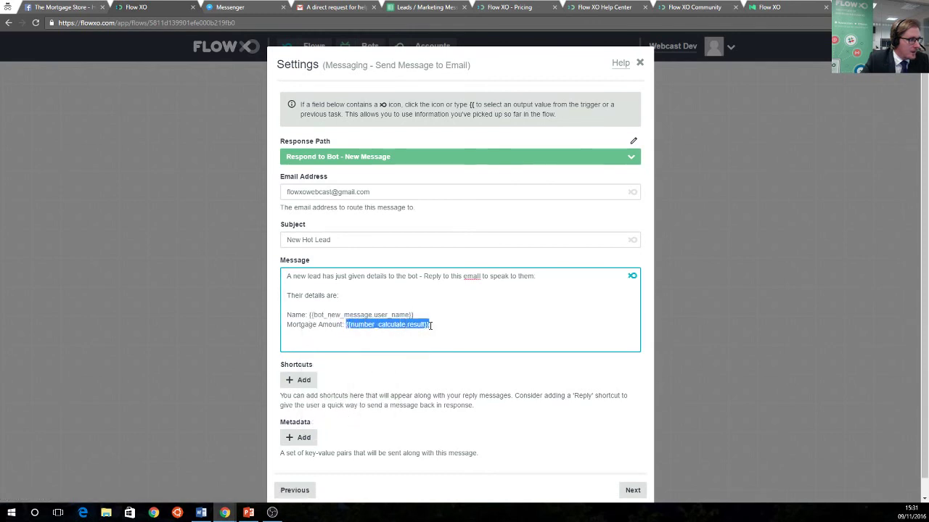
{"action": "key", "text": "BackSpace"}
{"action": "left_click", "coordinate": [632, 278]}
{"action": "scroll", "coordinate": [402, 401], "scroll_direction": "down", "scroll_amount": 10}
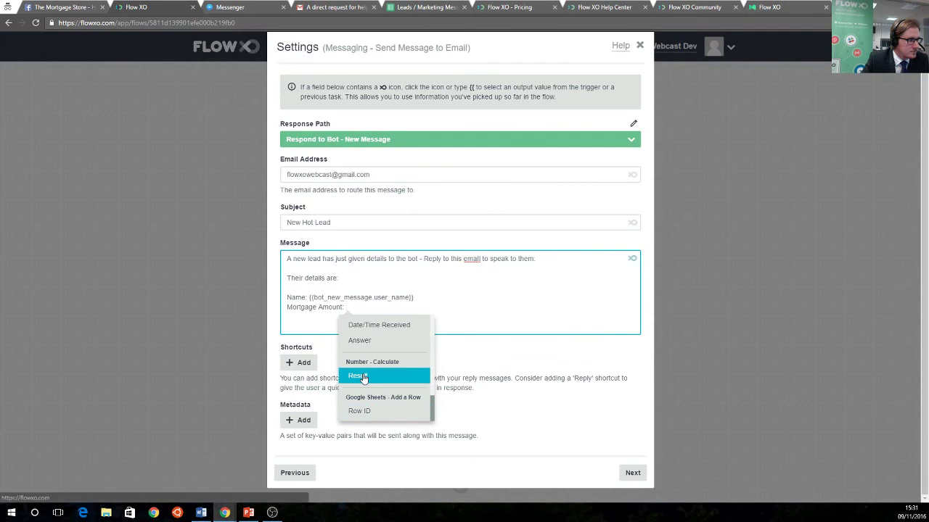
{"action": "left_click", "coordinate": [363, 375]}
{"action": "left_click", "coordinate": [628, 471]}
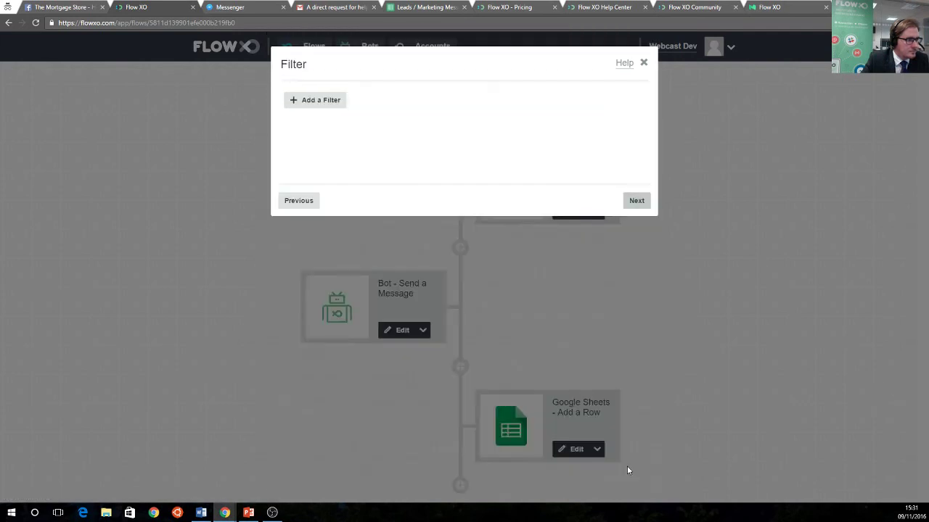
{"action": "left_click", "coordinate": [628, 204]}
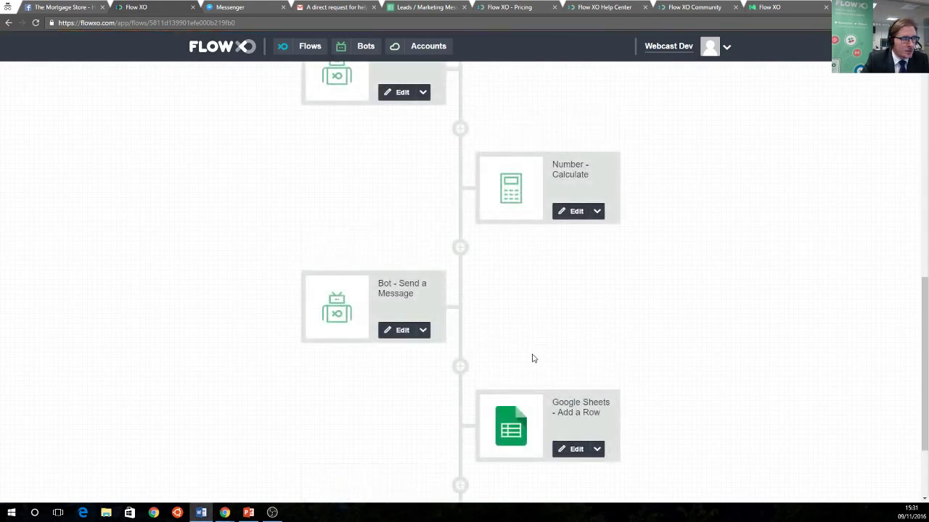
{"action": "scroll", "coordinate": [531, 358], "scroll_direction": "down", "scroll_amount": 2}
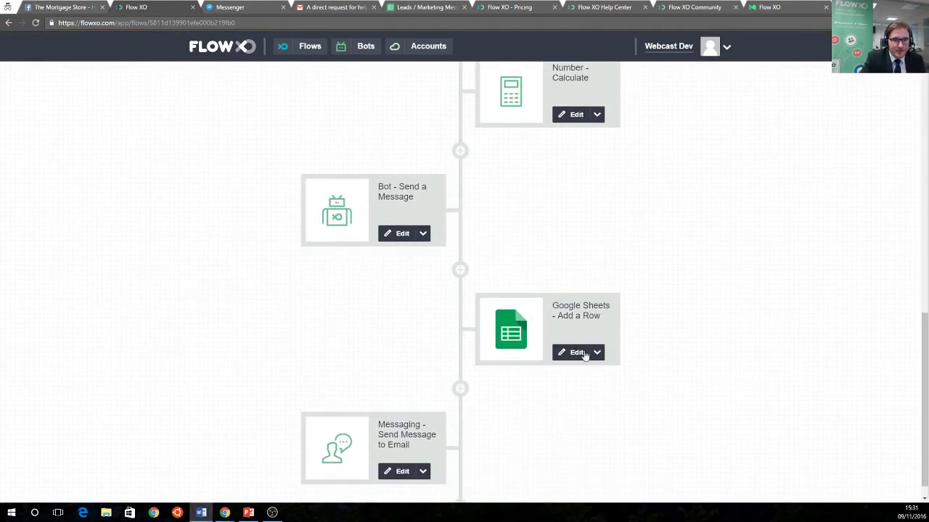
{"action": "scroll", "coordinate": [316, 457], "scroll_direction": "down", "scroll_amount": 1}
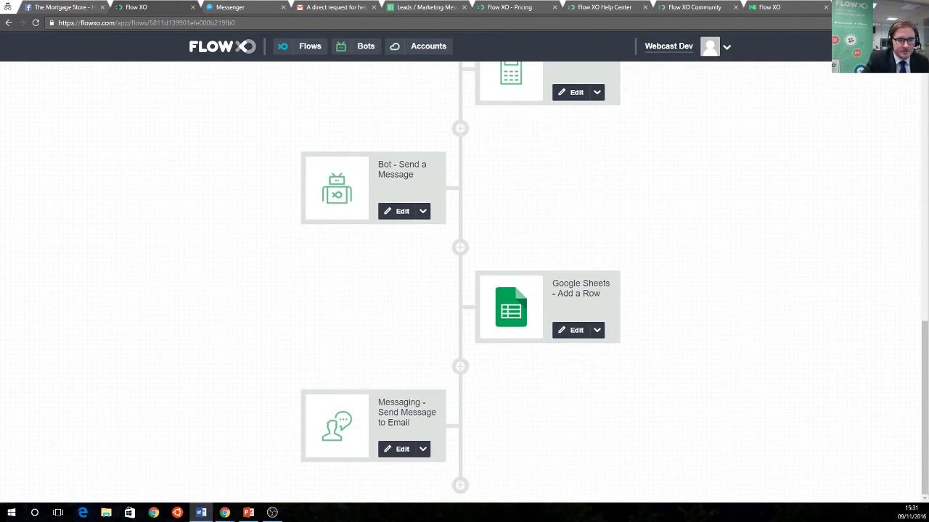
Send 'Quote' to the Mortgage Store bot in Messenger
{"action": "left_click", "coordinate": [239, 11]}
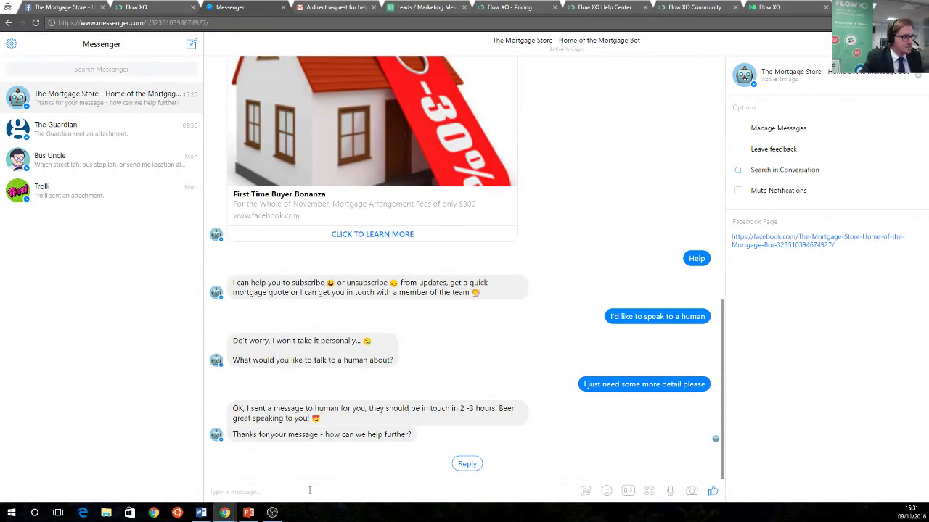
{"action": "type", "text": "Quote"}
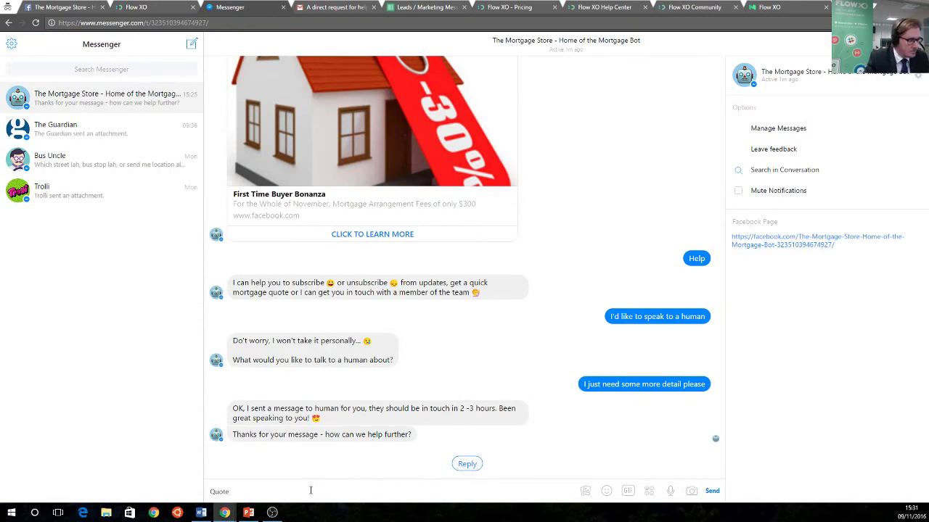
{"action": "key", "text": "Return"}
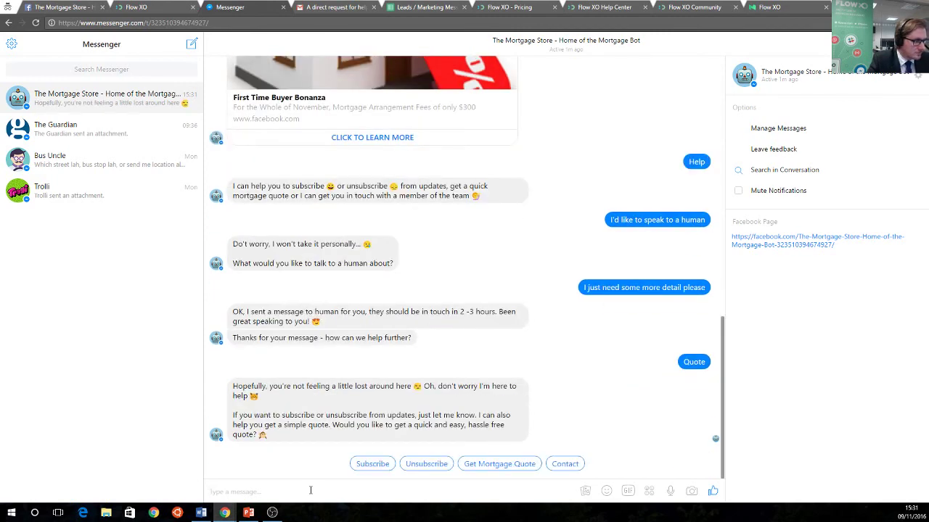
Switch the Get Quote flow On in Flow XO and return to Messenger
{"action": "left_click", "coordinate": [187, 6]}
{"action": "scroll", "coordinate": [576, 201], "scroll_direction": "up", "scroll_amount": 10}
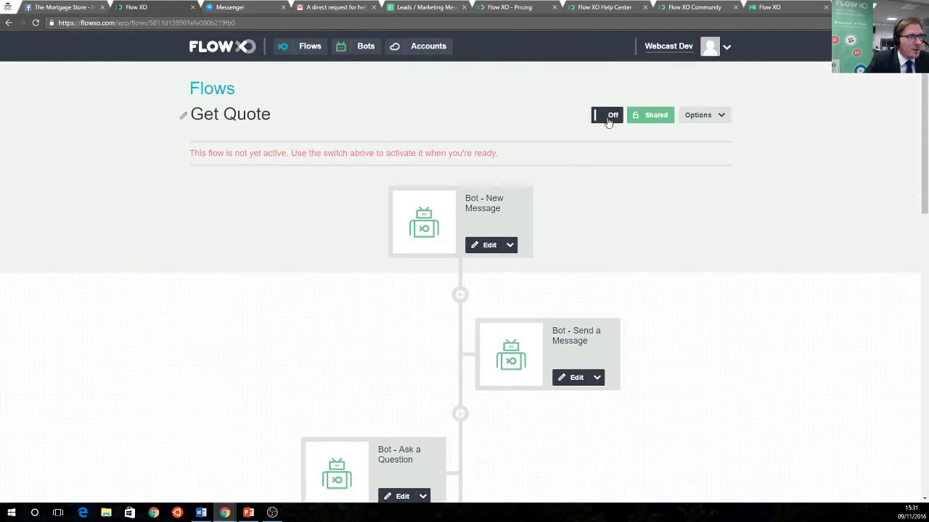
{"action": "left_click", "coordinate": [608, 118]}
{"action": "left_click", "coordinate": [231, 7]}
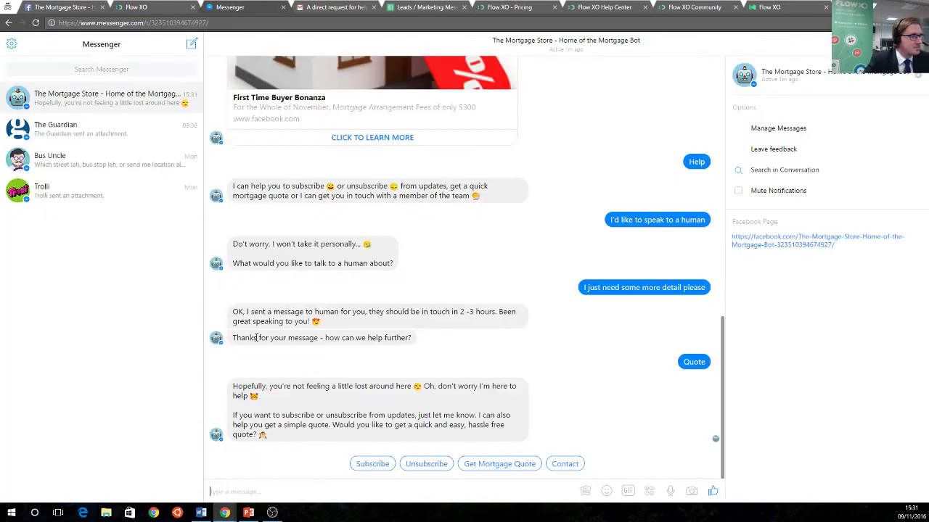
Answer the Messenger bot with Quote, the lead's email, mobile number and a 30000 salary
{"action": "type", "text": "Quote"}
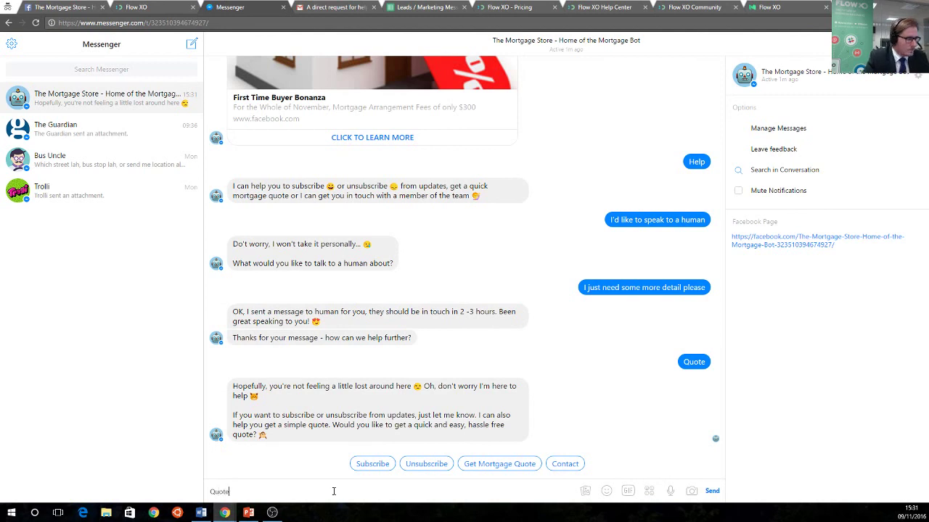
{"action": "key", "text": "Return"}
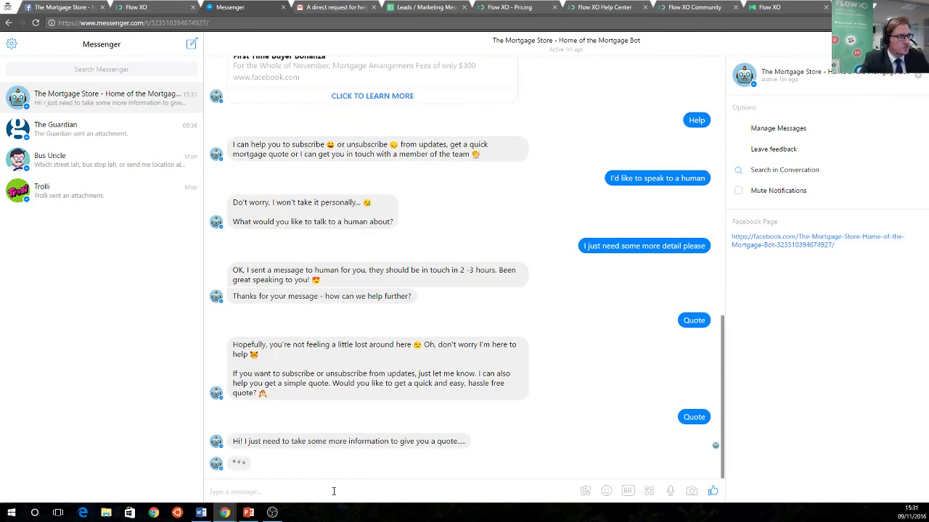
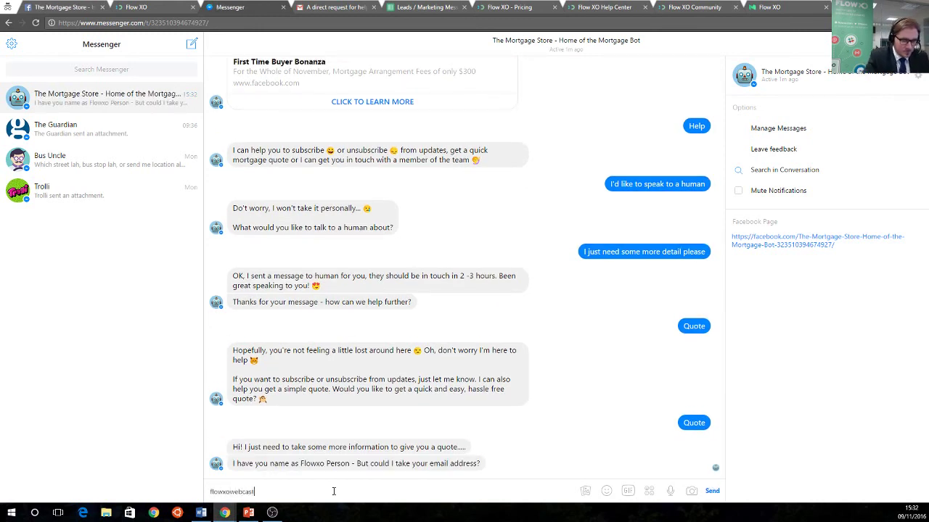
{"action": "key", "text": "Return"}
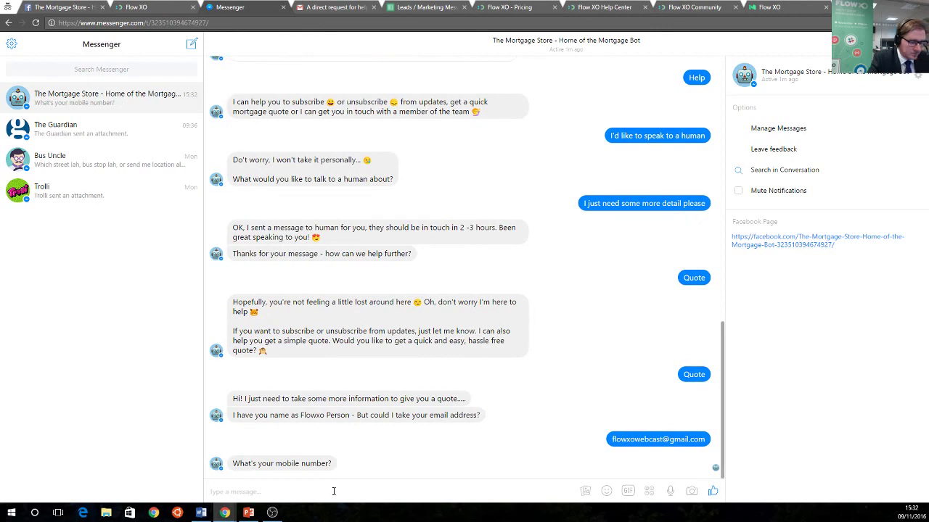
{"action": "type", "text": "01234567"}
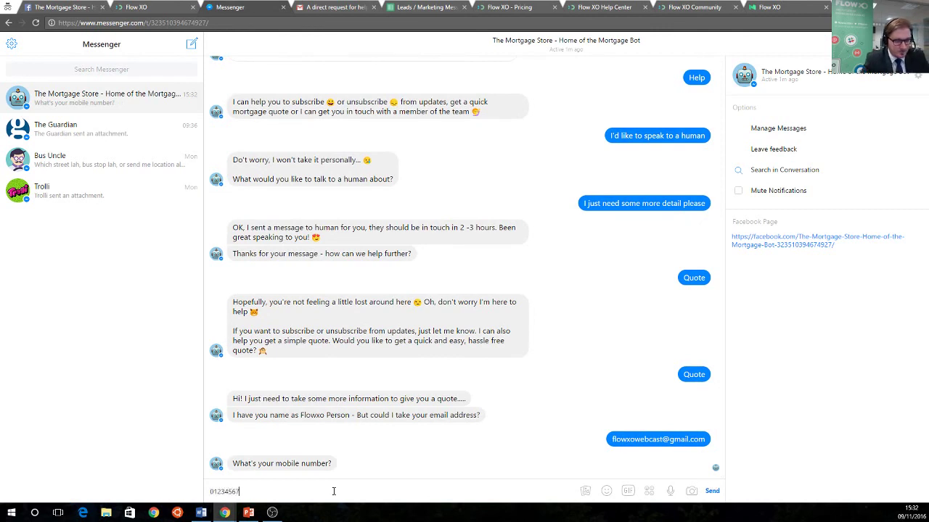
{"action": "type", "text": "890"}
{"action": "key", "text": "Return"}
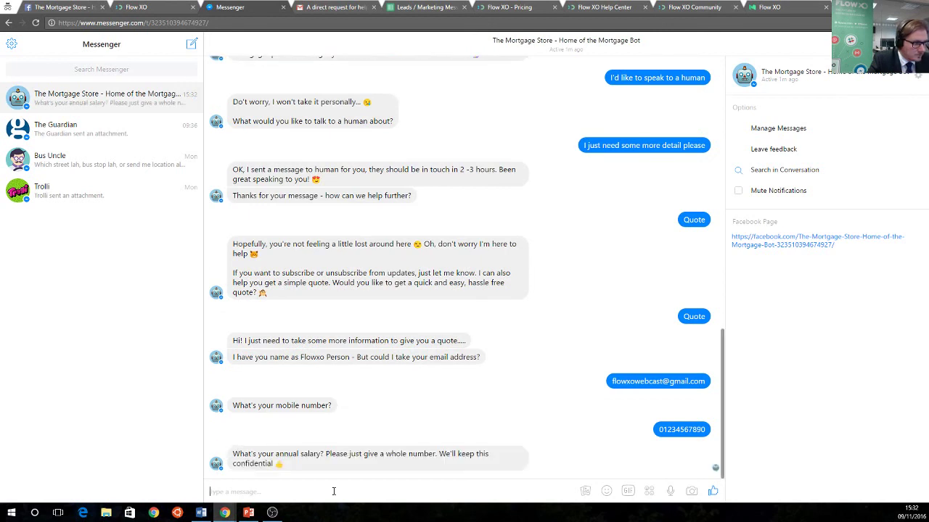
{"action": "type", "text": "30000"}
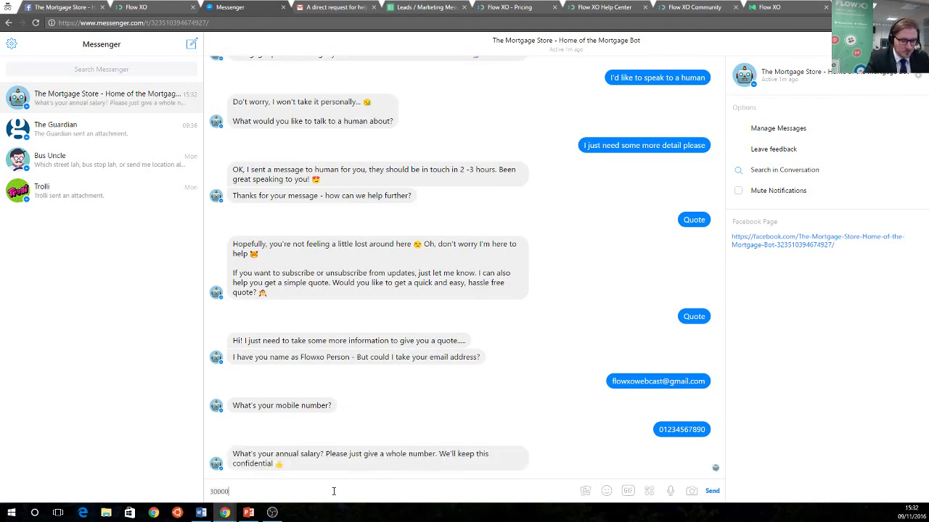
{"action": "key", "text": "Return"}
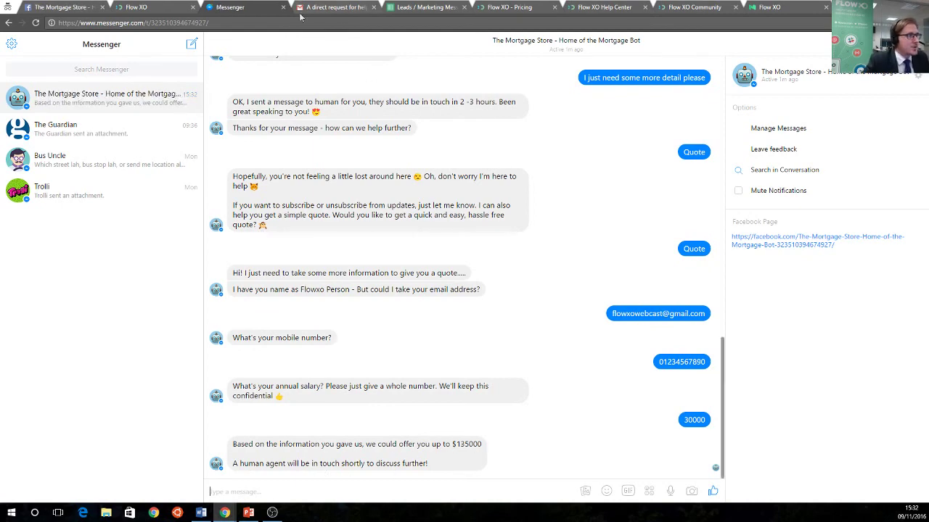
Check the new lead's row in the New Customer sheet of the Leads spreadsheet
{"action": "left_click", "coordinate": [417, 8]}
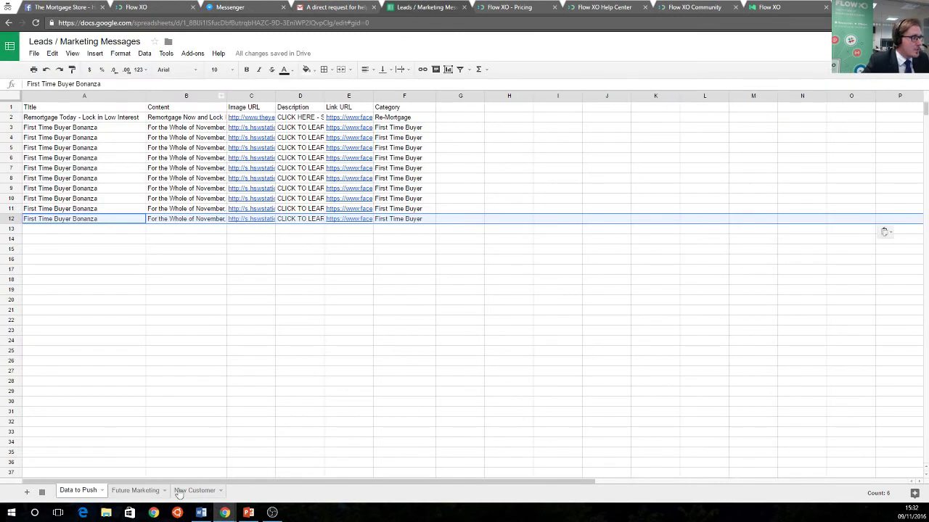
{"action": "left_click", "coordinate": [179, 492]}
{"action": "left_click", "coordinate": [89, 149]}
{"action": "left_click_drag", "start_coordinate": [86, 128], "coordinate": [369, 129]}
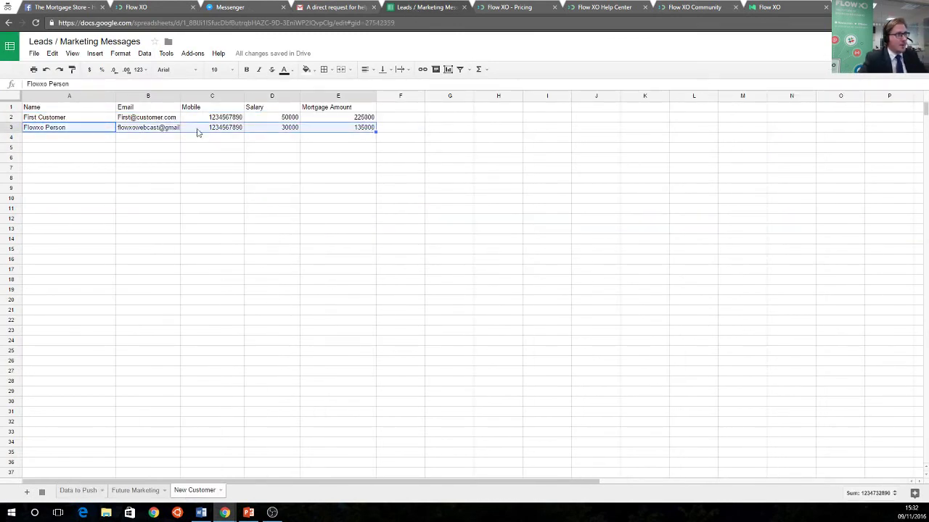
Open the 'A direct request for help' email in Gmail and highlight the lead's name and mortgage amount
{"action": "left_click", "coordinate": [313, 10]}
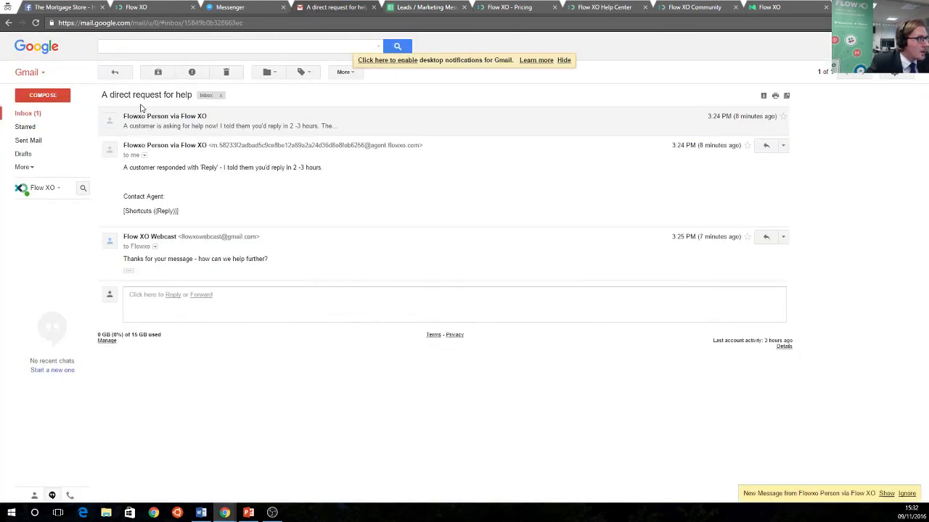
{"action": "left_click", "coordinate": [20, 113]}
{"action": "left_click", "coordinate": [256, 122]}
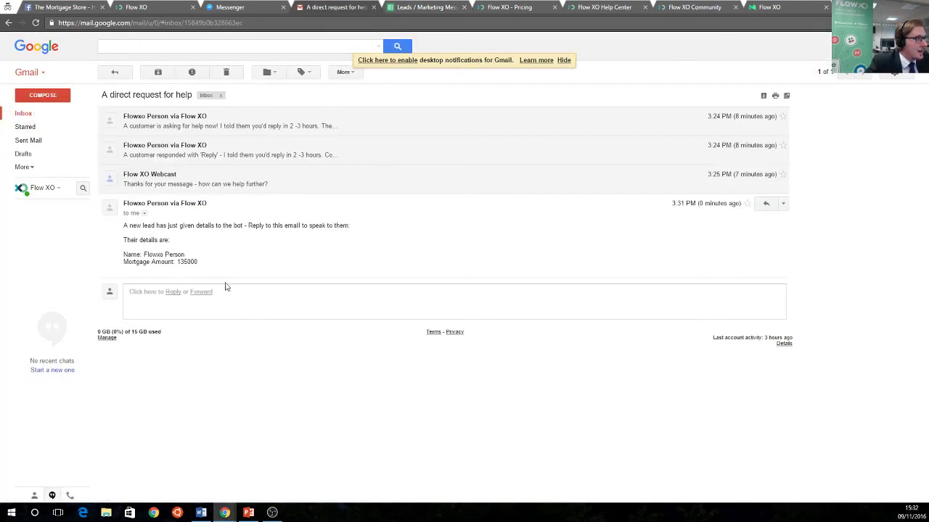
{"action": "left_click_drag", "start_coordinate": [174, 255], "coordinate": [147, 256]}
{"action": "left_click_drag", "start_coordinate": [151, 255], "coordinate": [182, 261]}
{"action": "left_click", "coordinate": [180, 263]}
Send the reply 'Let me get this sorted out for you....' and return to Messenger
{"action": "left_click", "coordinate": [766, 204]}
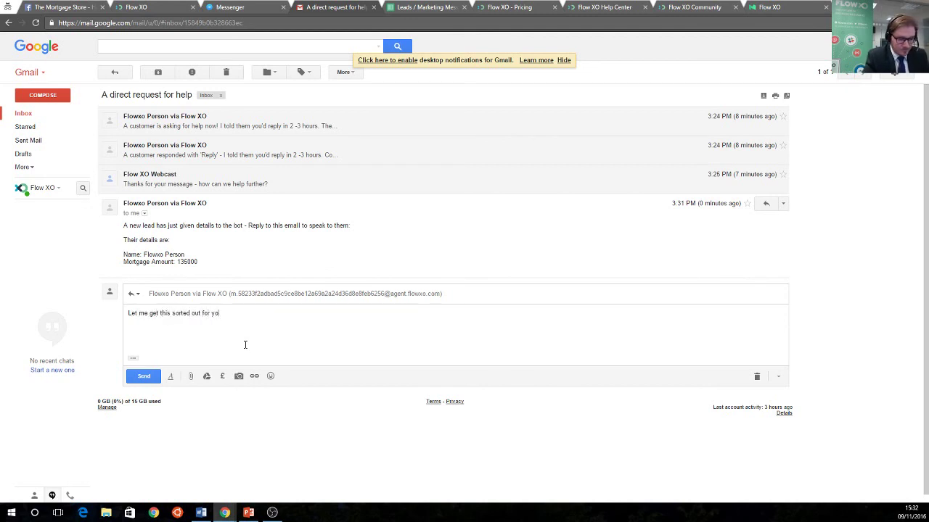
{"action": "left_click", "coordinate": [144, 376]}
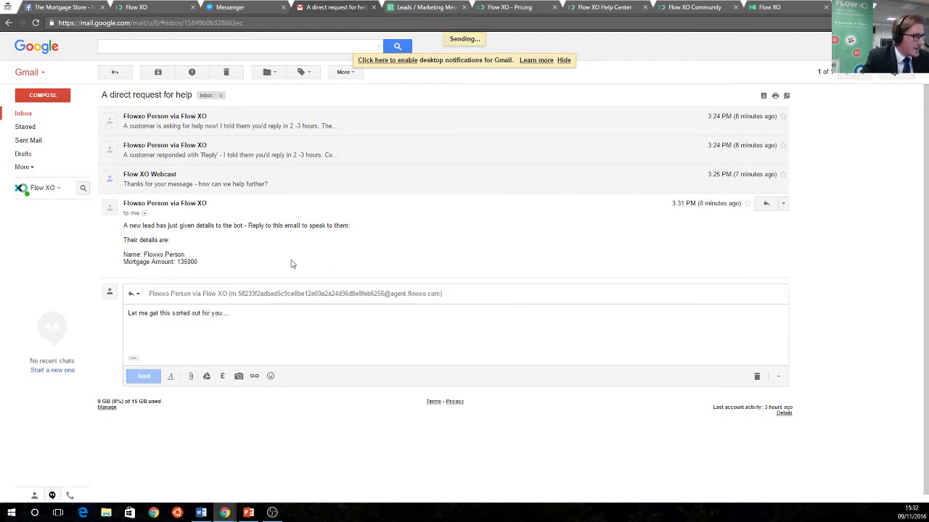
{"action": "left_click", "coordinate": [231, 8]}
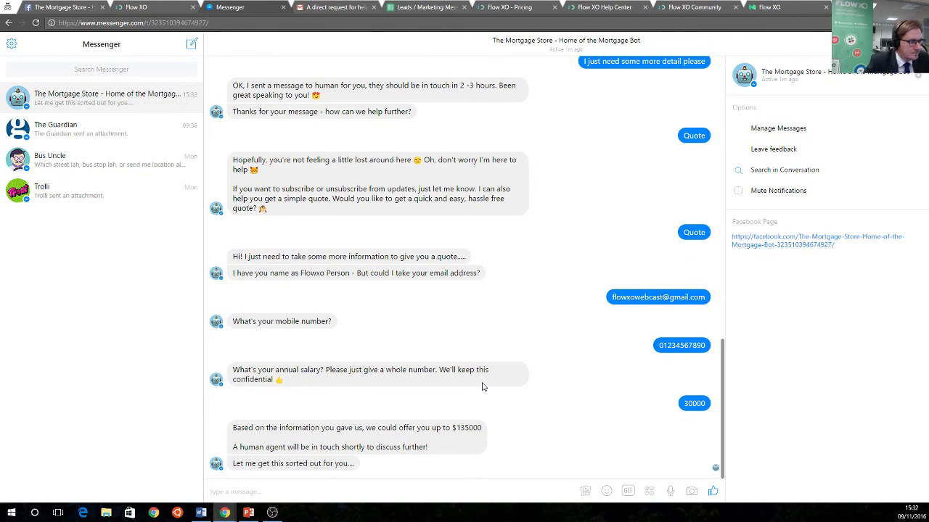
Highlight the agent's relayed reply in the Messenger chat, then bring up the Flow XO pricing page
{"action": "left_click_drag", "start_coordinate": [311, 463], "coordinate": [386, 502]}
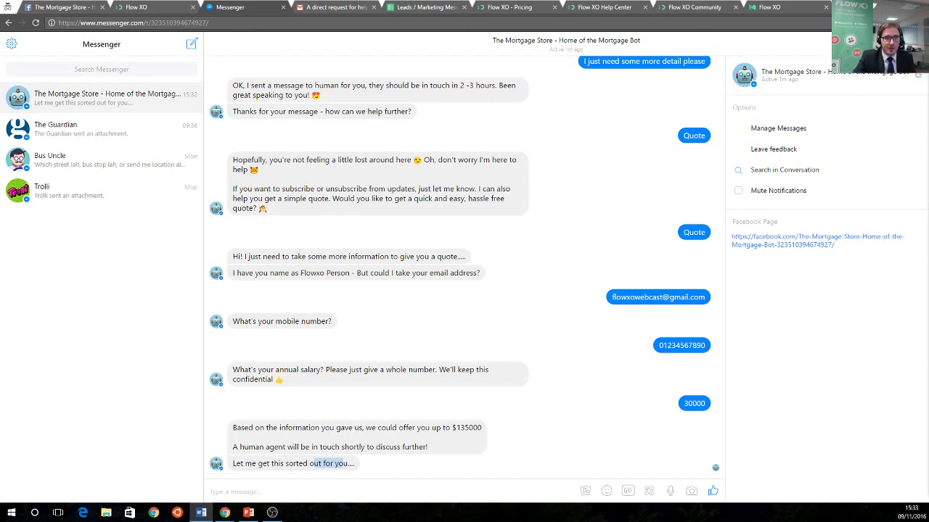
{"action": "left_click", "coordinate": [545, 10]}
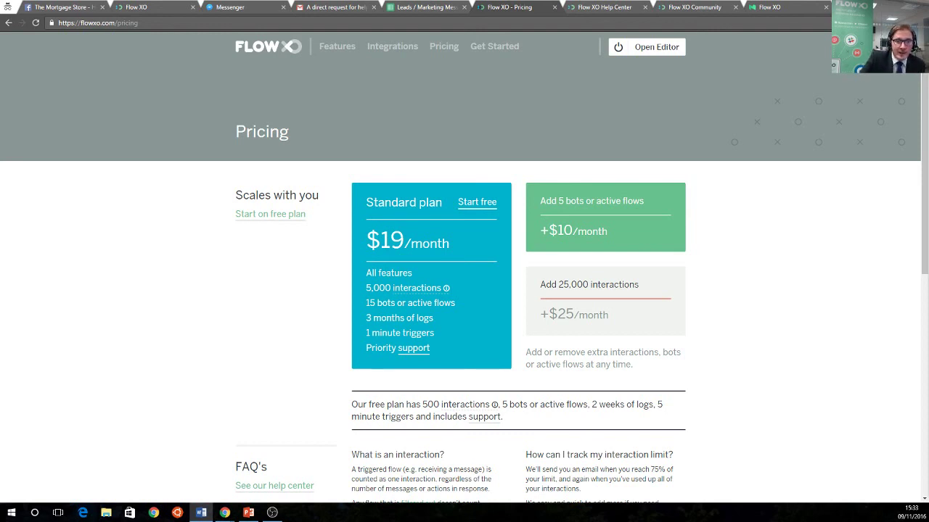
Skim the Flow XO pricing page, then bring up the Shared Flows PowerPoint slide
{"action": "scroll", "coordinate": [435, 341], "scroll_direction": "down", "scroll_amount": 1}
{"action": "scroll", "coordinate": [435, 341], "scroll_direction": "up", "scroll_amount": 1}
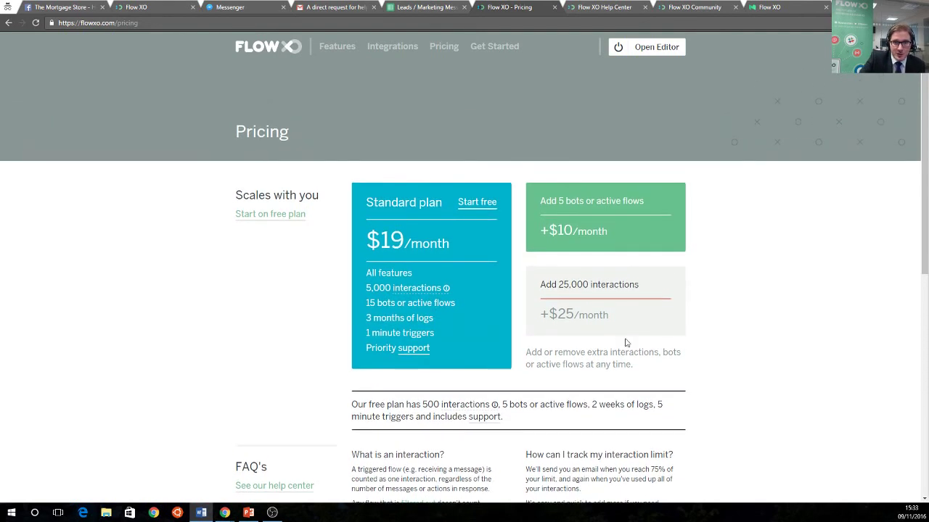
{"action": "key", "text": "alt+Tab"}
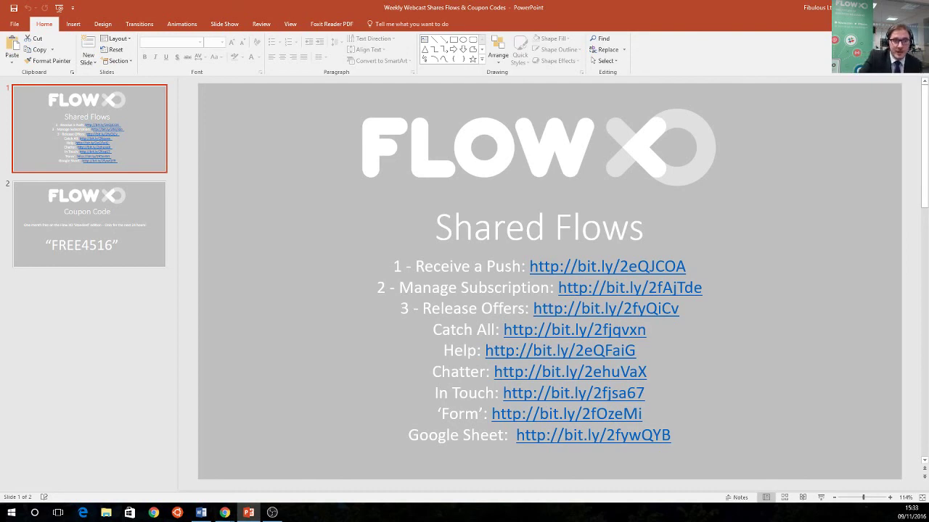
Show the Coupon Code slide offering one free month of Flow XO Standard, then return to Chrome
{"action": "left_click", "coordinate": [143, 250]}
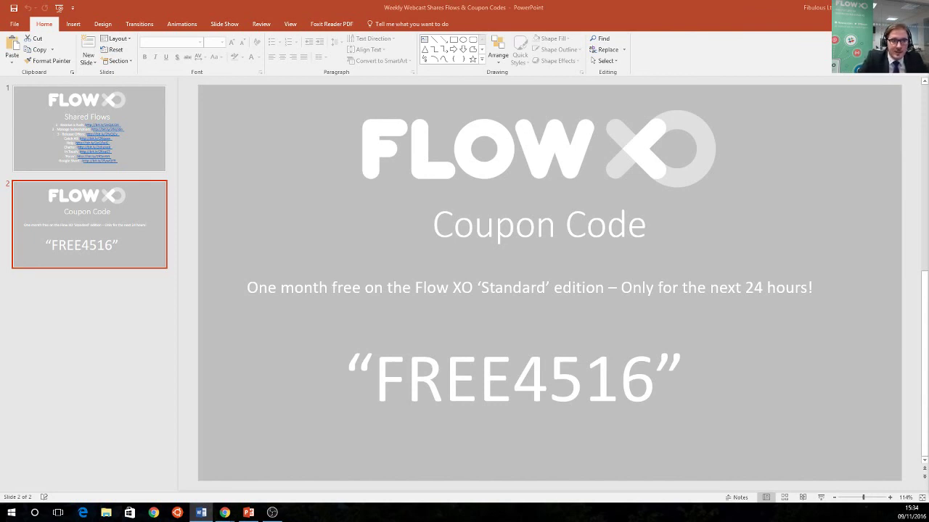
{"action": "left_click", "coordinate": [873, 8]}
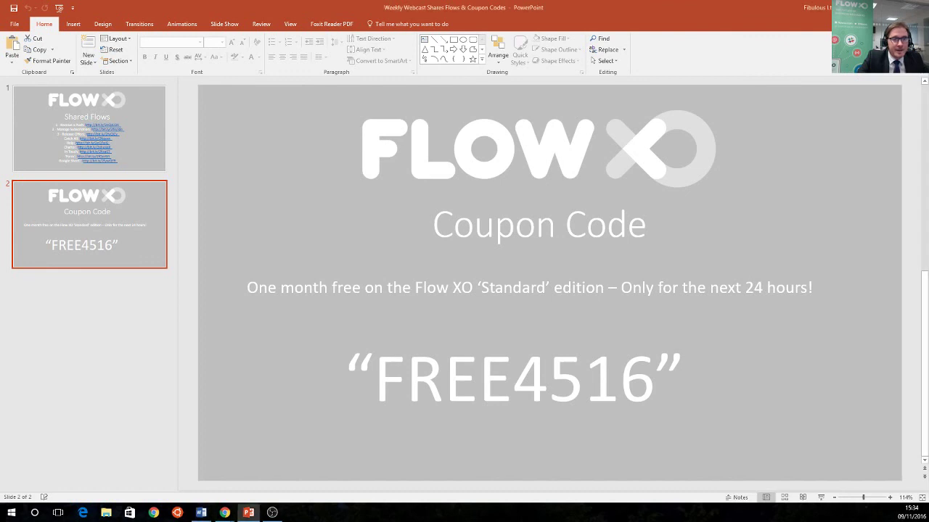
{"action": "key", "text": "alt+Tab"}
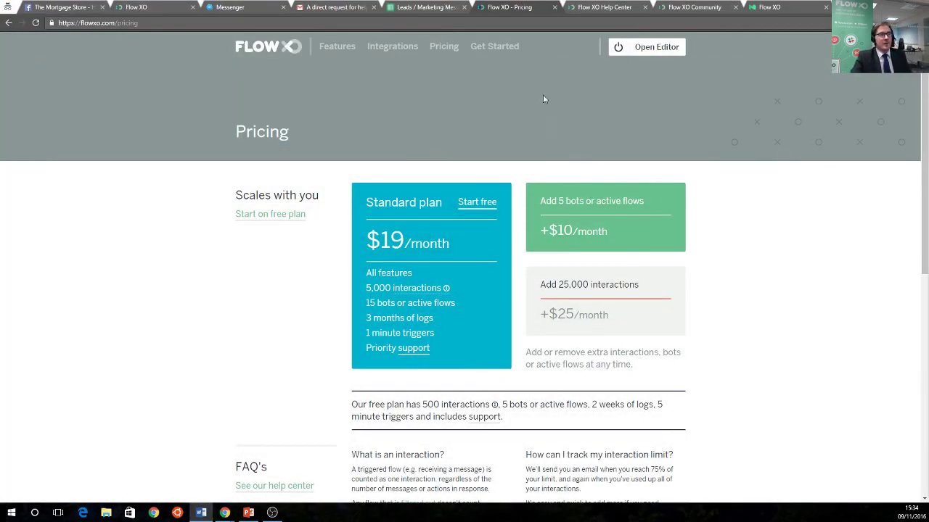
Visit the Flow XO Help Center, the Community forum, and the Flow XO Medium blog in turn
{"action": "left_click", "coordinate": [592, 8]}
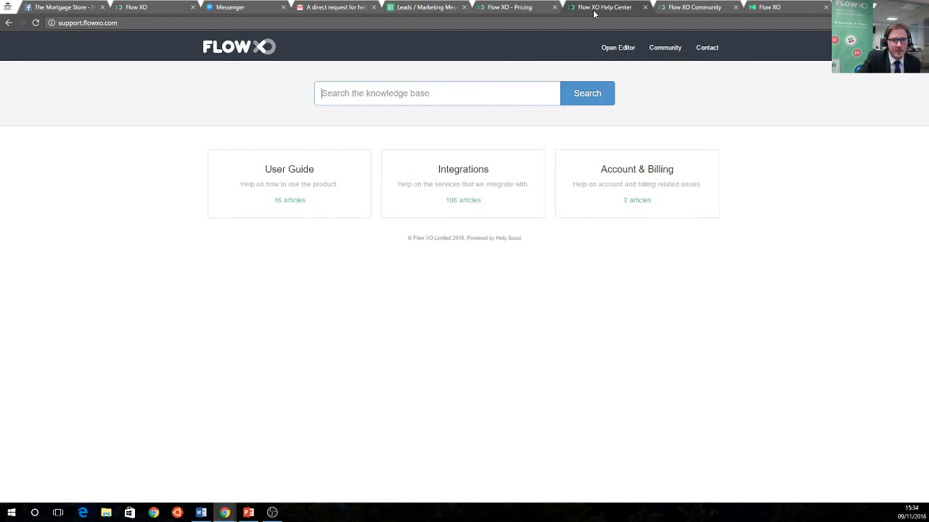
{"action": "left_click", "coordinate": [676, 7]}
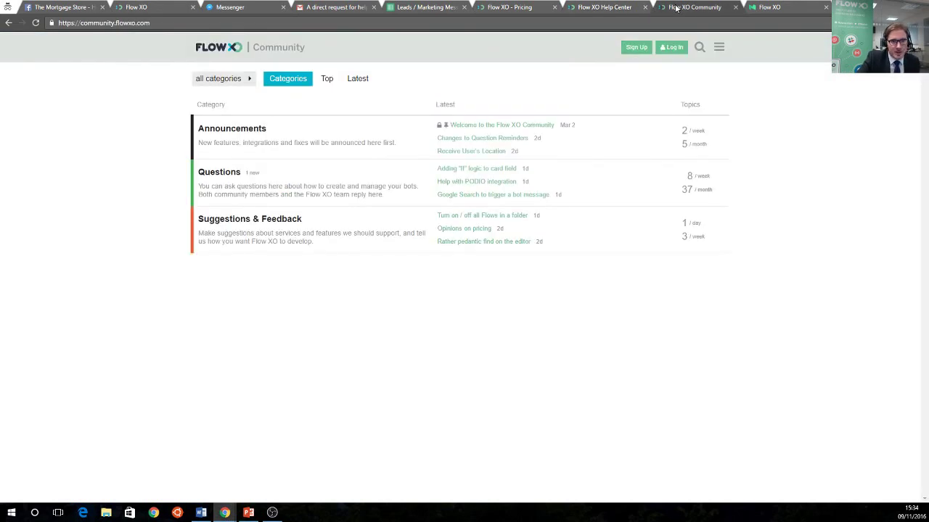
{"action": "left_click", "coordinate": [761, 10]}
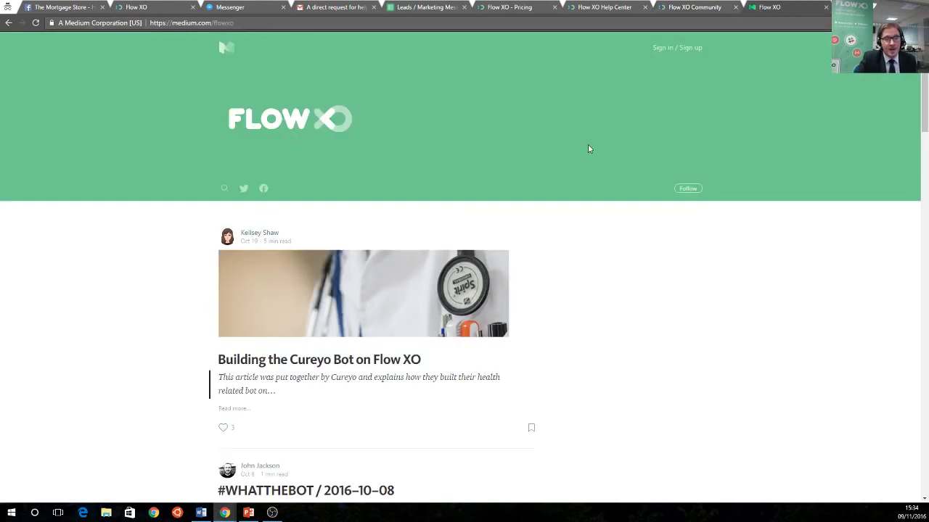